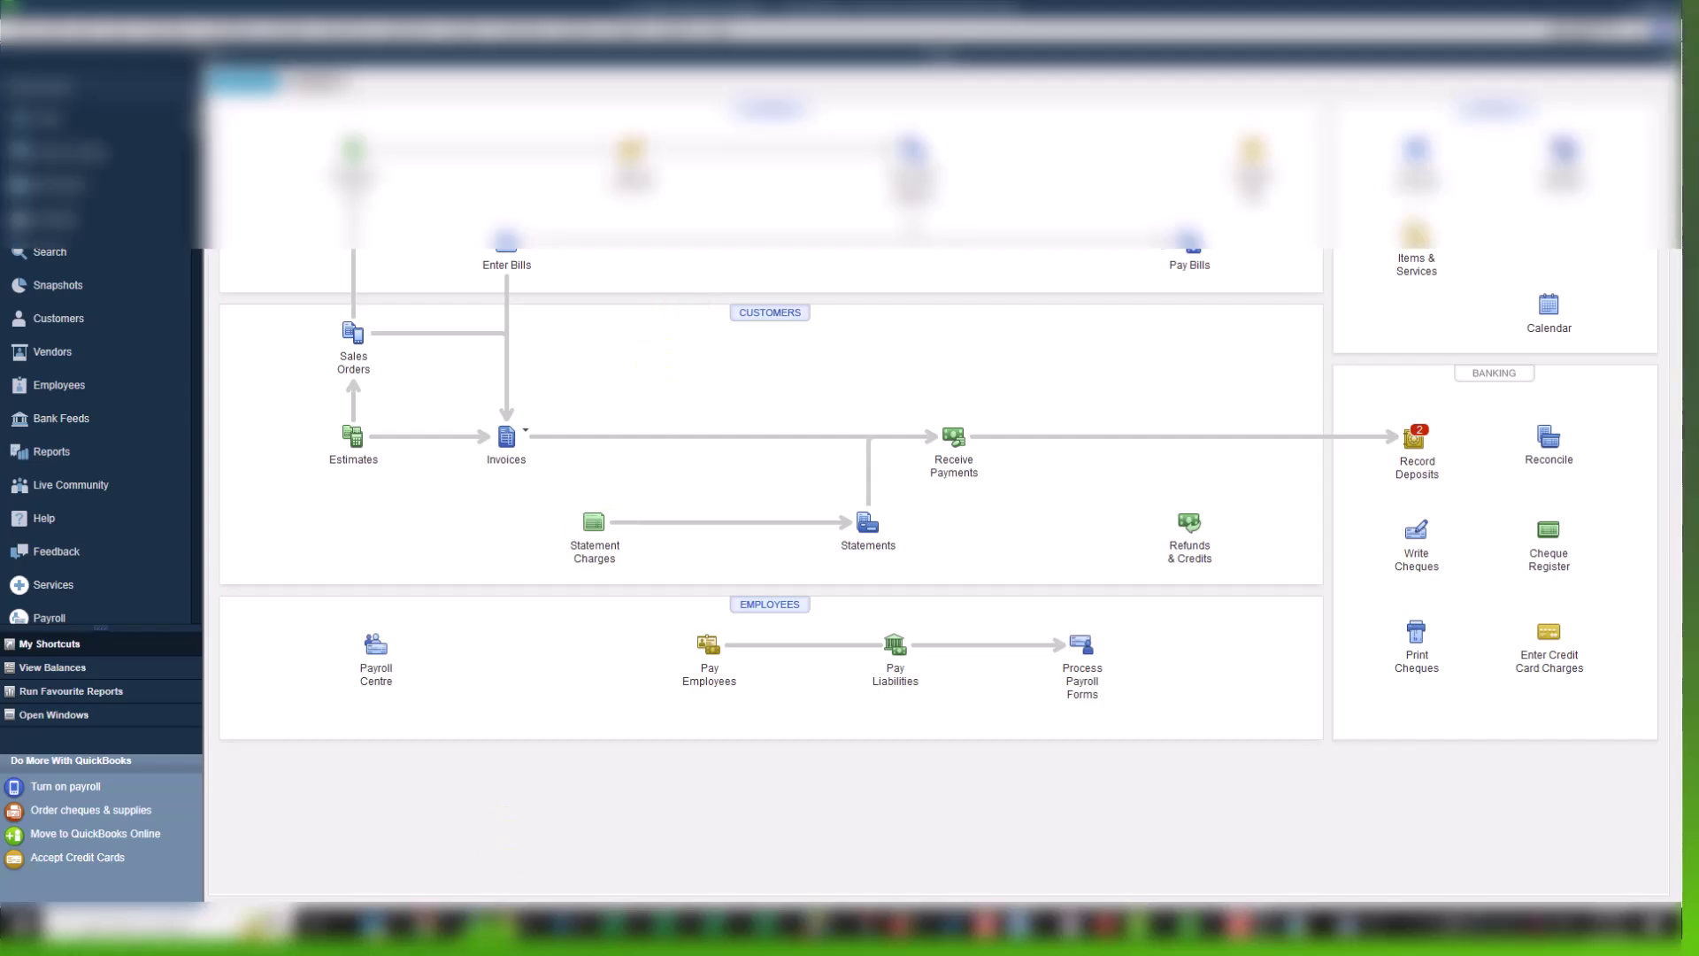
Switch to CRA My Business Account and open the RP0001 payroll account's View and pay account balance page.
{"action": "left_click", "coordinate": [433, 854]}
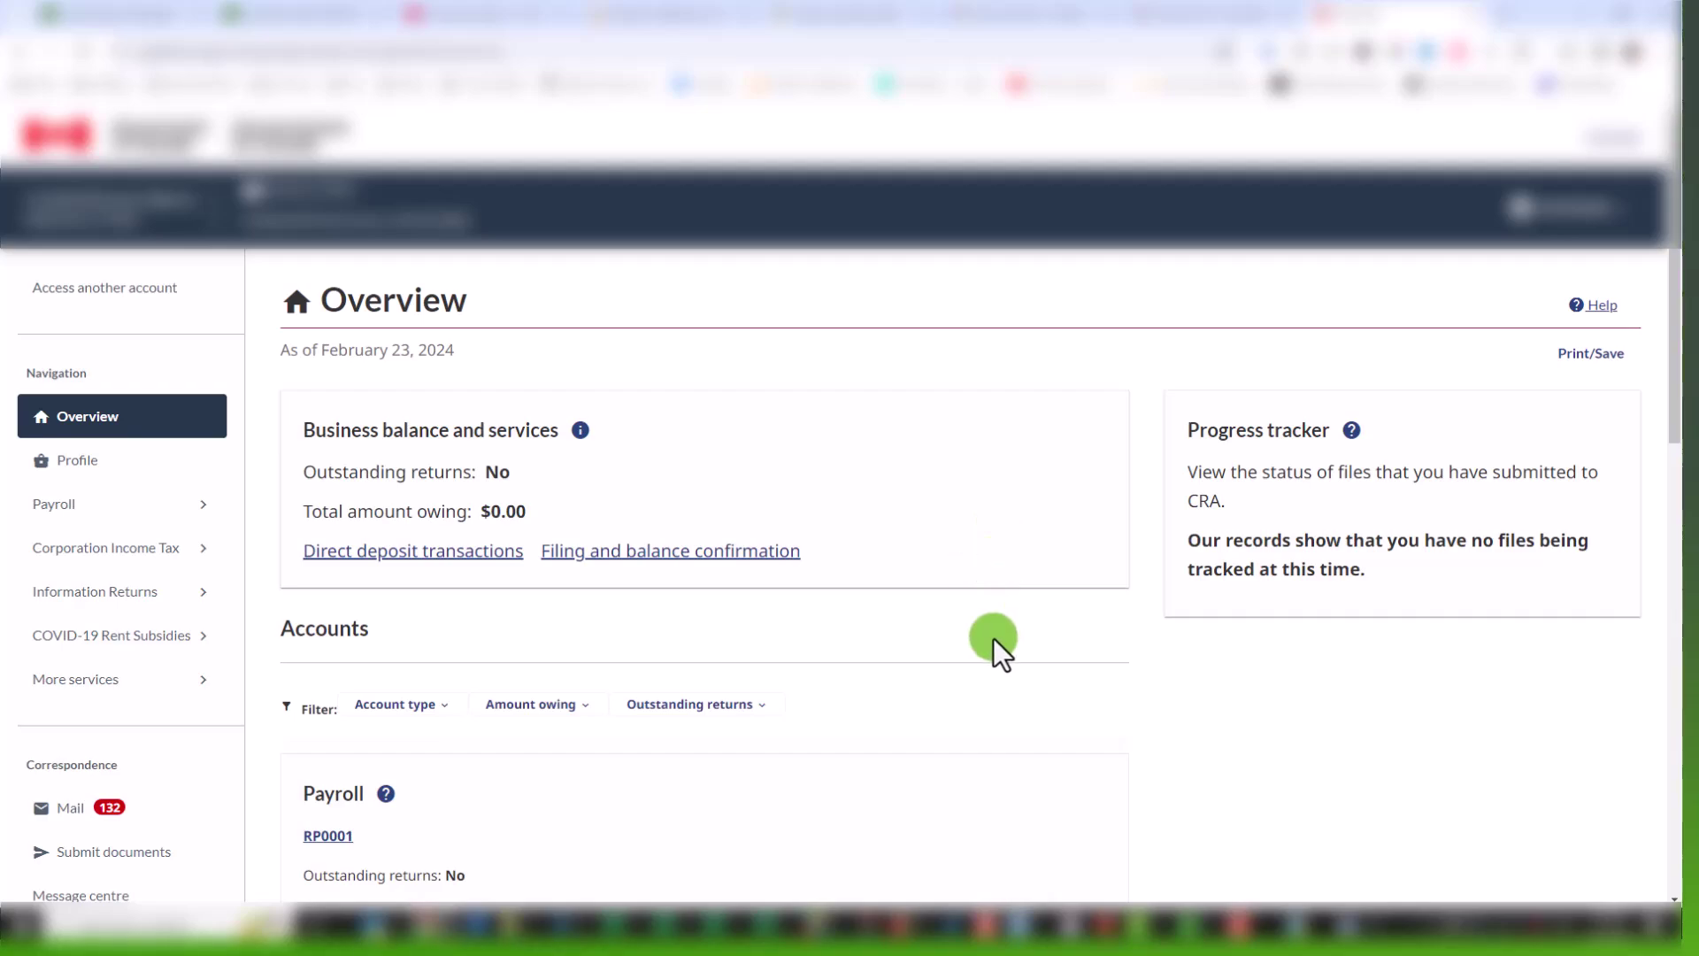
{"action": "scroll", "coordinate": [992, 638], "scroll_direction": "down", "scroll_amount": 3}
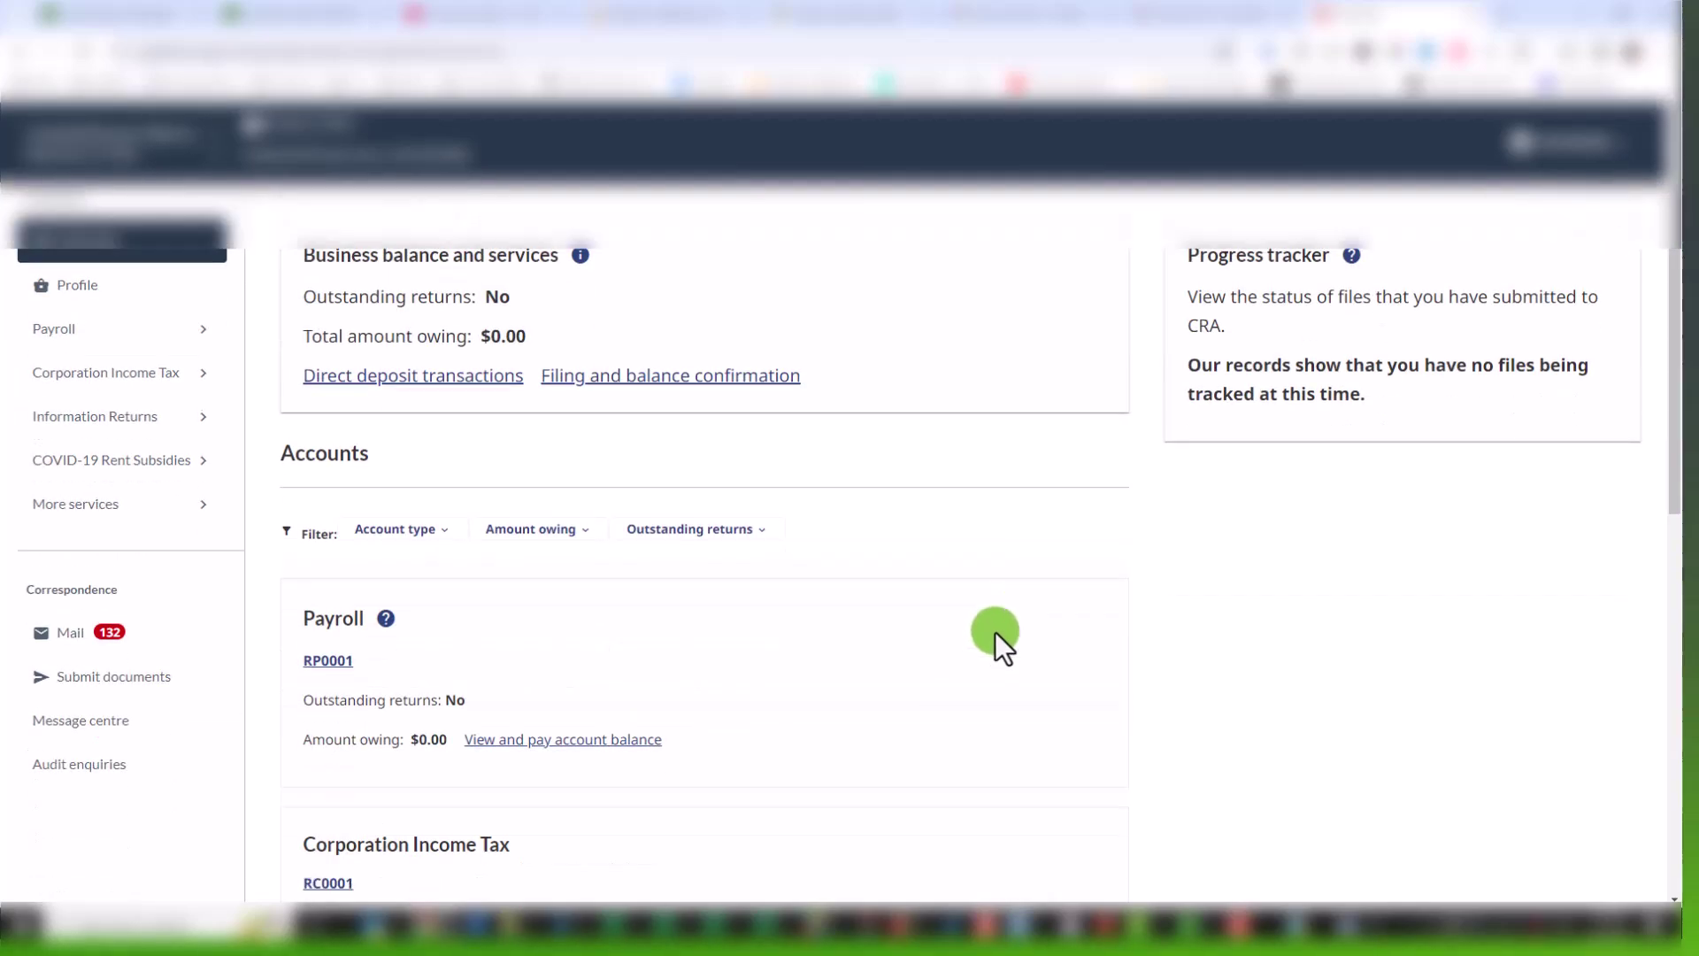
{"action": "scroll", "coordinate": [995, 632], "scroll_direction": "up", "scroll_amount": 1}
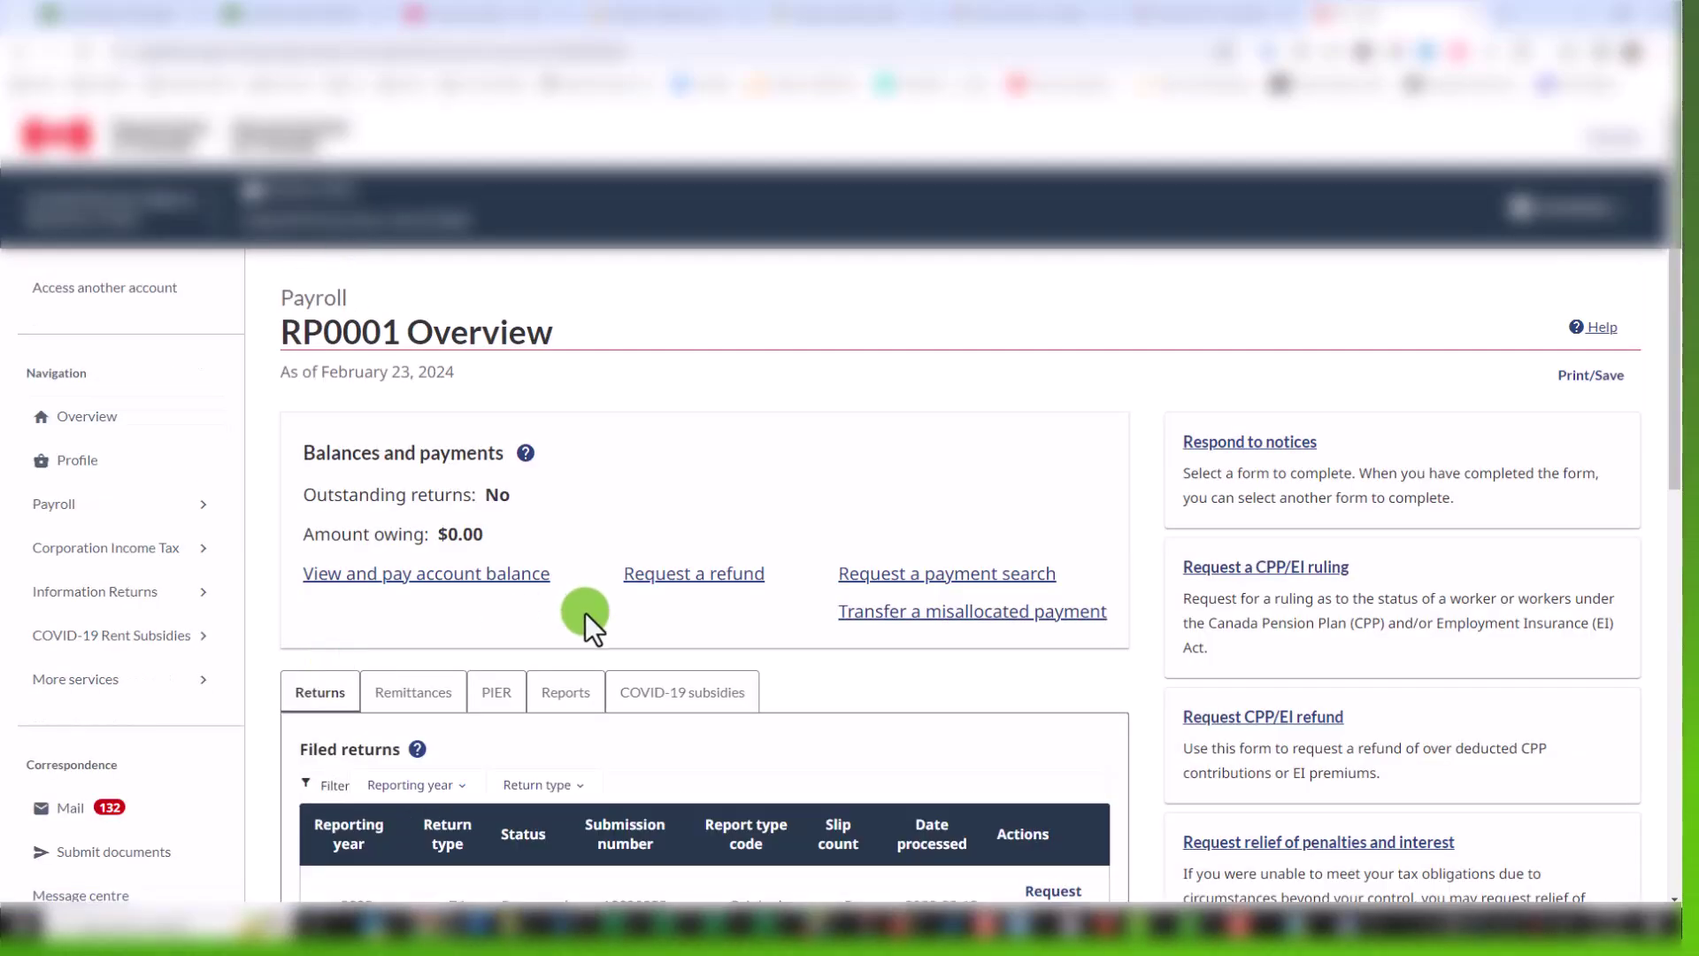
{"action": "scroll", "coordinate": [586, 613], "scroll_direction": "down", "scroll_amount": 2}
{"action": "scroll", "coordinate": [586, 613], "scroll_direction": "up", "scroll_amount": 2}
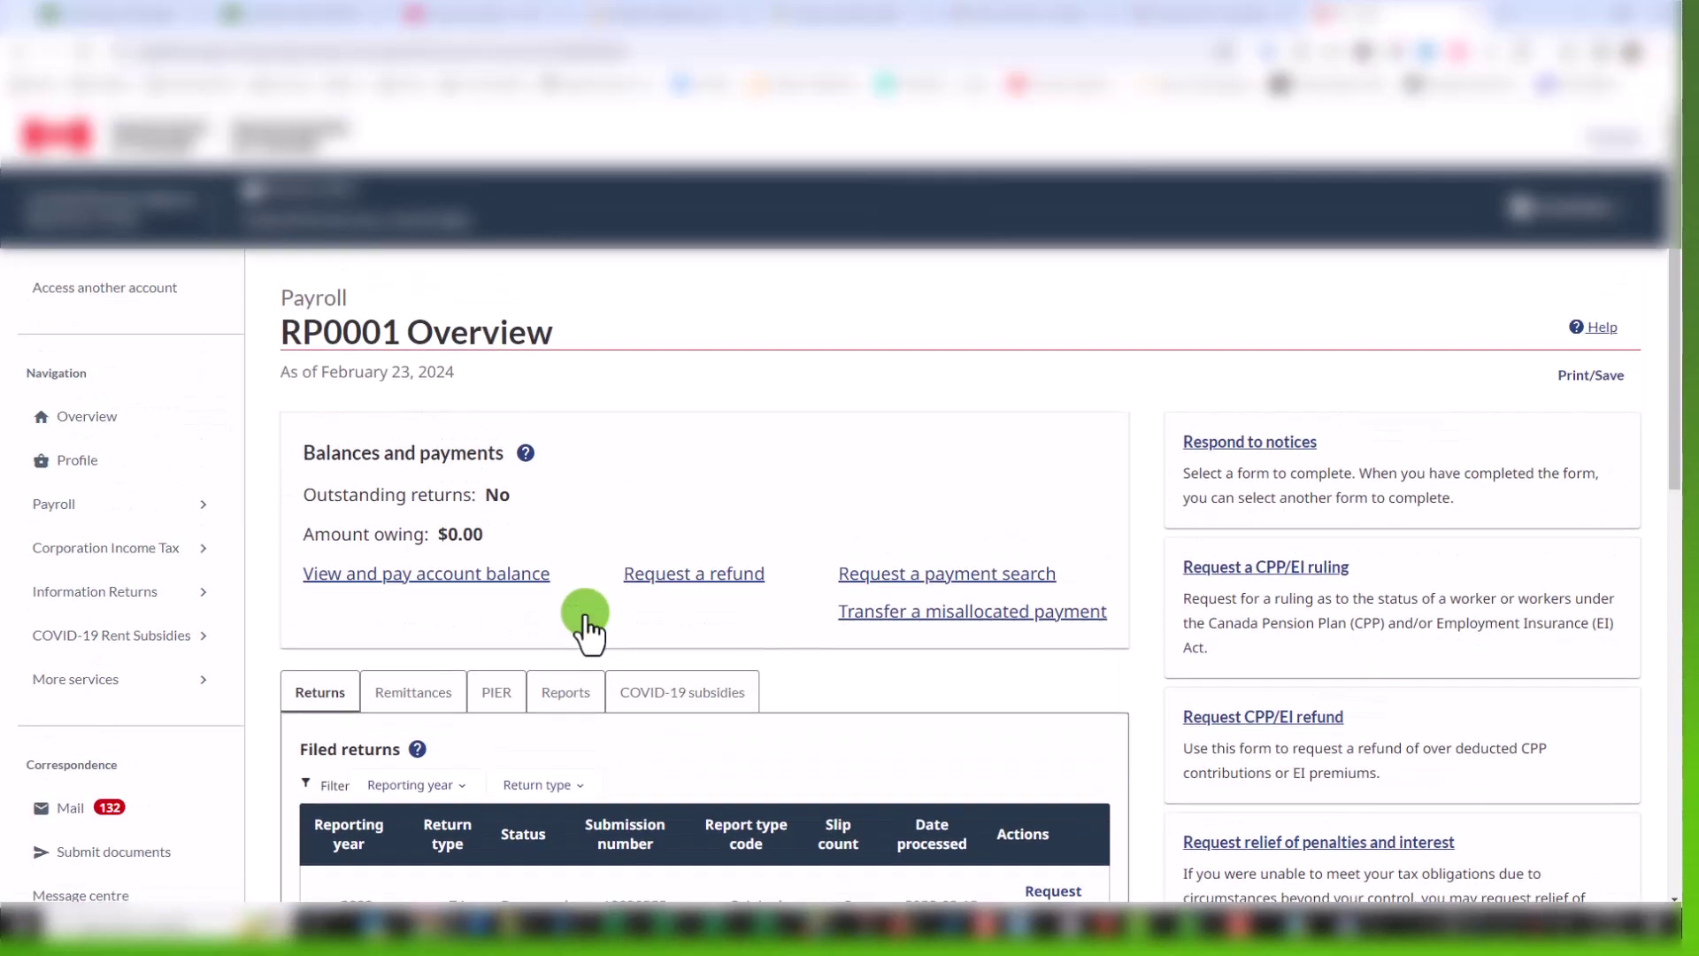
{"action": "left_click", "coordinate": [409, 579]}
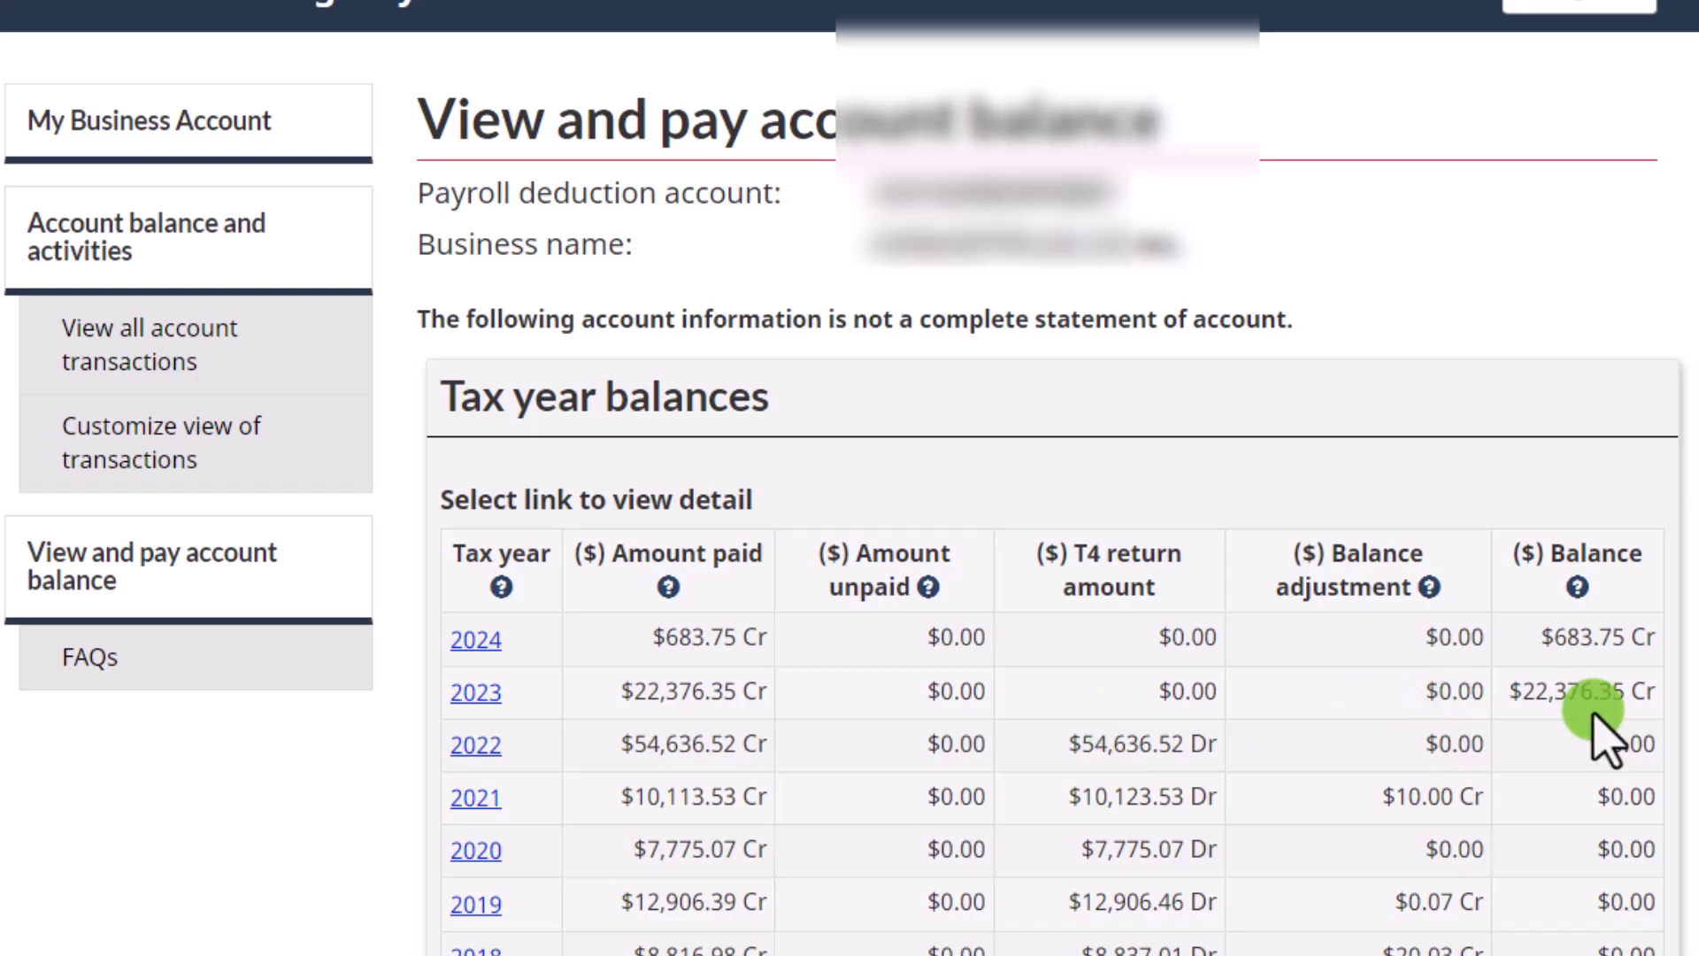
Review the 2023 payroll transactions, return to tax year balances, and select the $22,376.35 balance.
{"action": "left_click", "coordinate": [470, 693]}
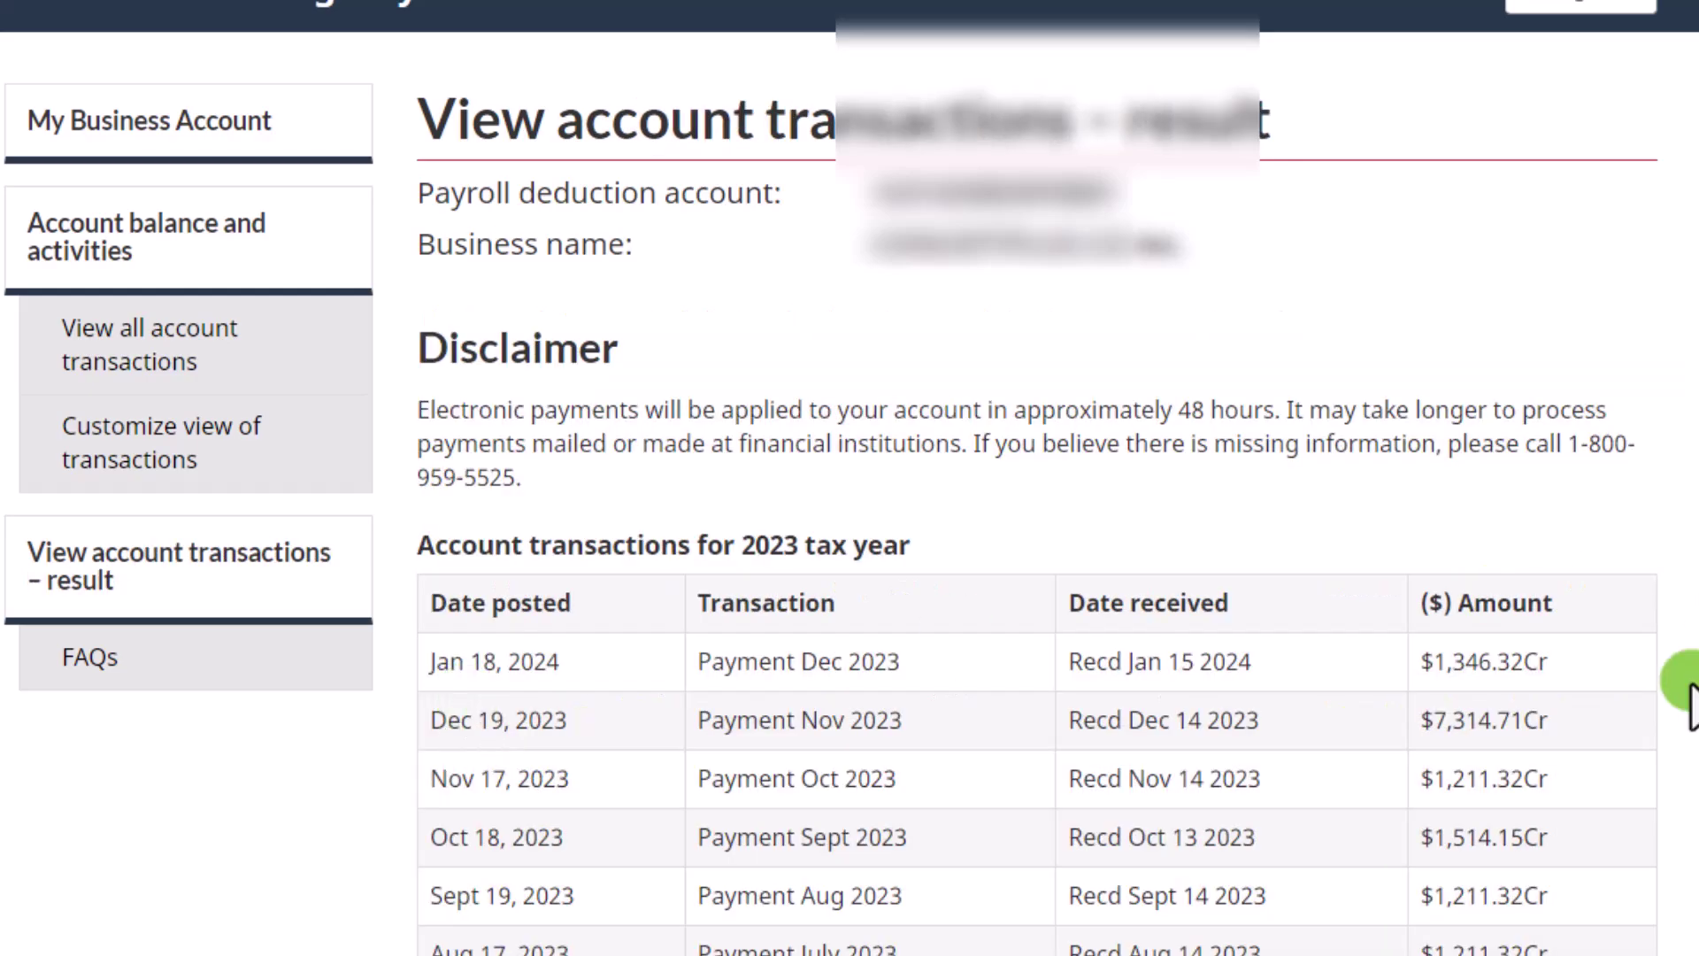
{"action": "scroll", "coordinate": [1677, 730], "scroll_direction": "down", "scroll_amount": 5}
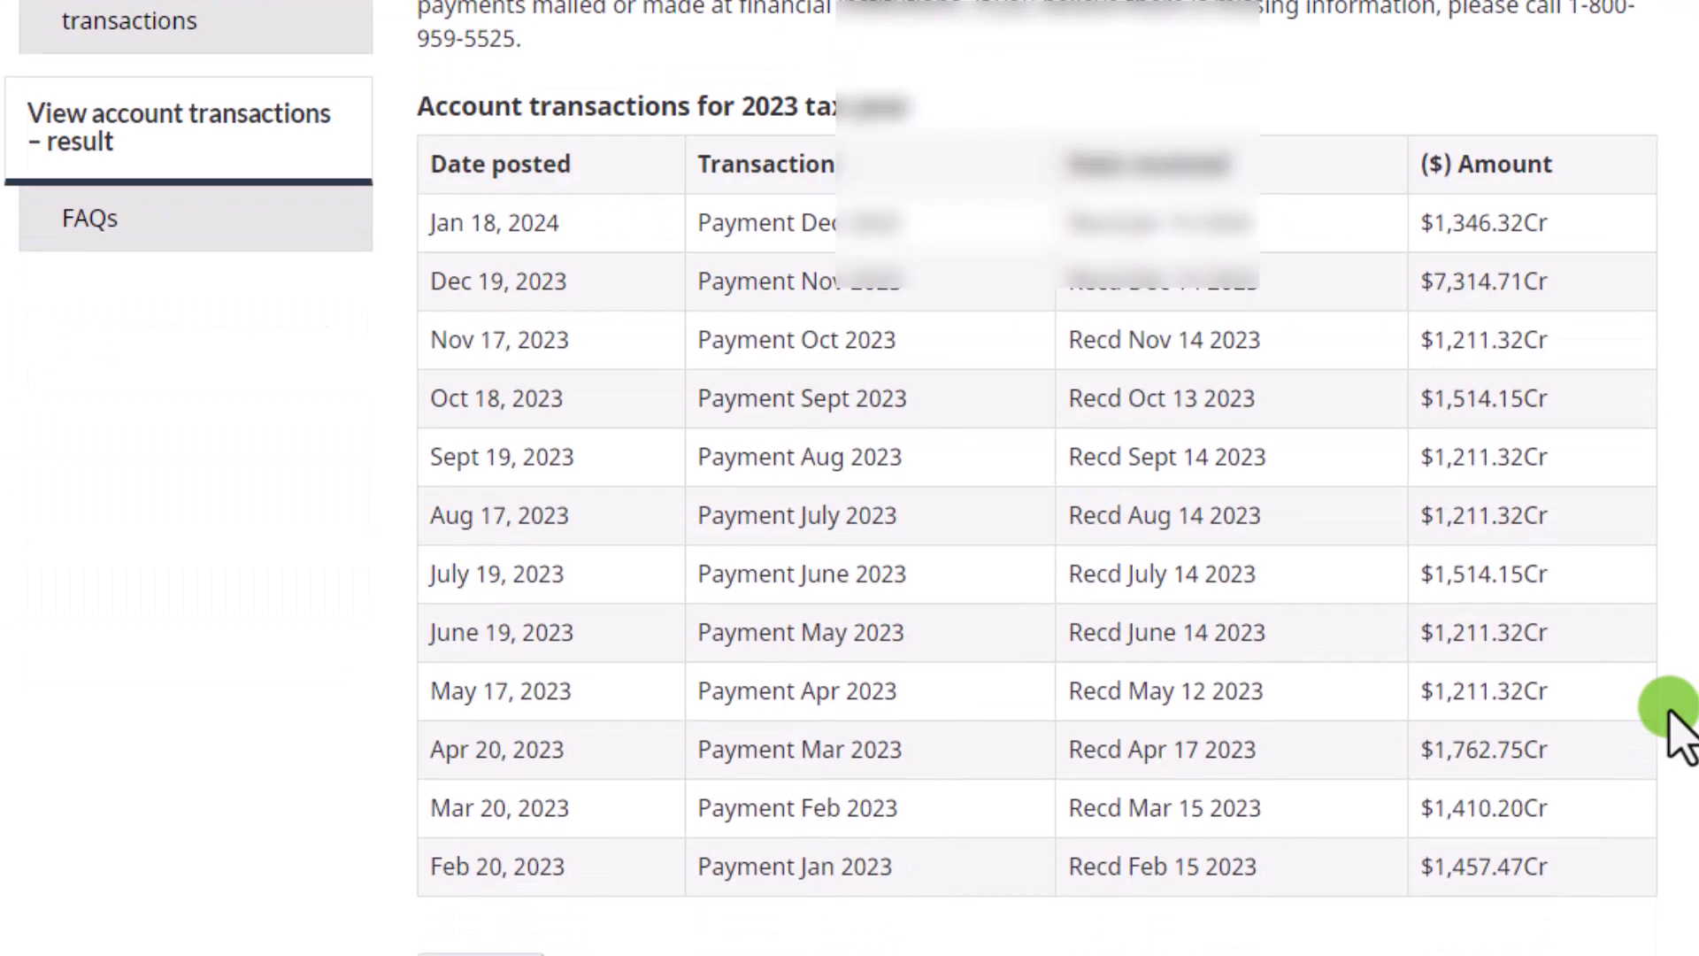
{"action": "scroll", "coordinate": [1678, 730], "scroll_direction": "up", "scroll_amount": 3}
{"action": "scroll", "coordinate": [1675, 728], "scroll_direction": "down", "scroll_amount": 1}
{"action": "scroll", "coordinate": [1675, 727], "scroll_direction": "up", "scroll_amount": 3}
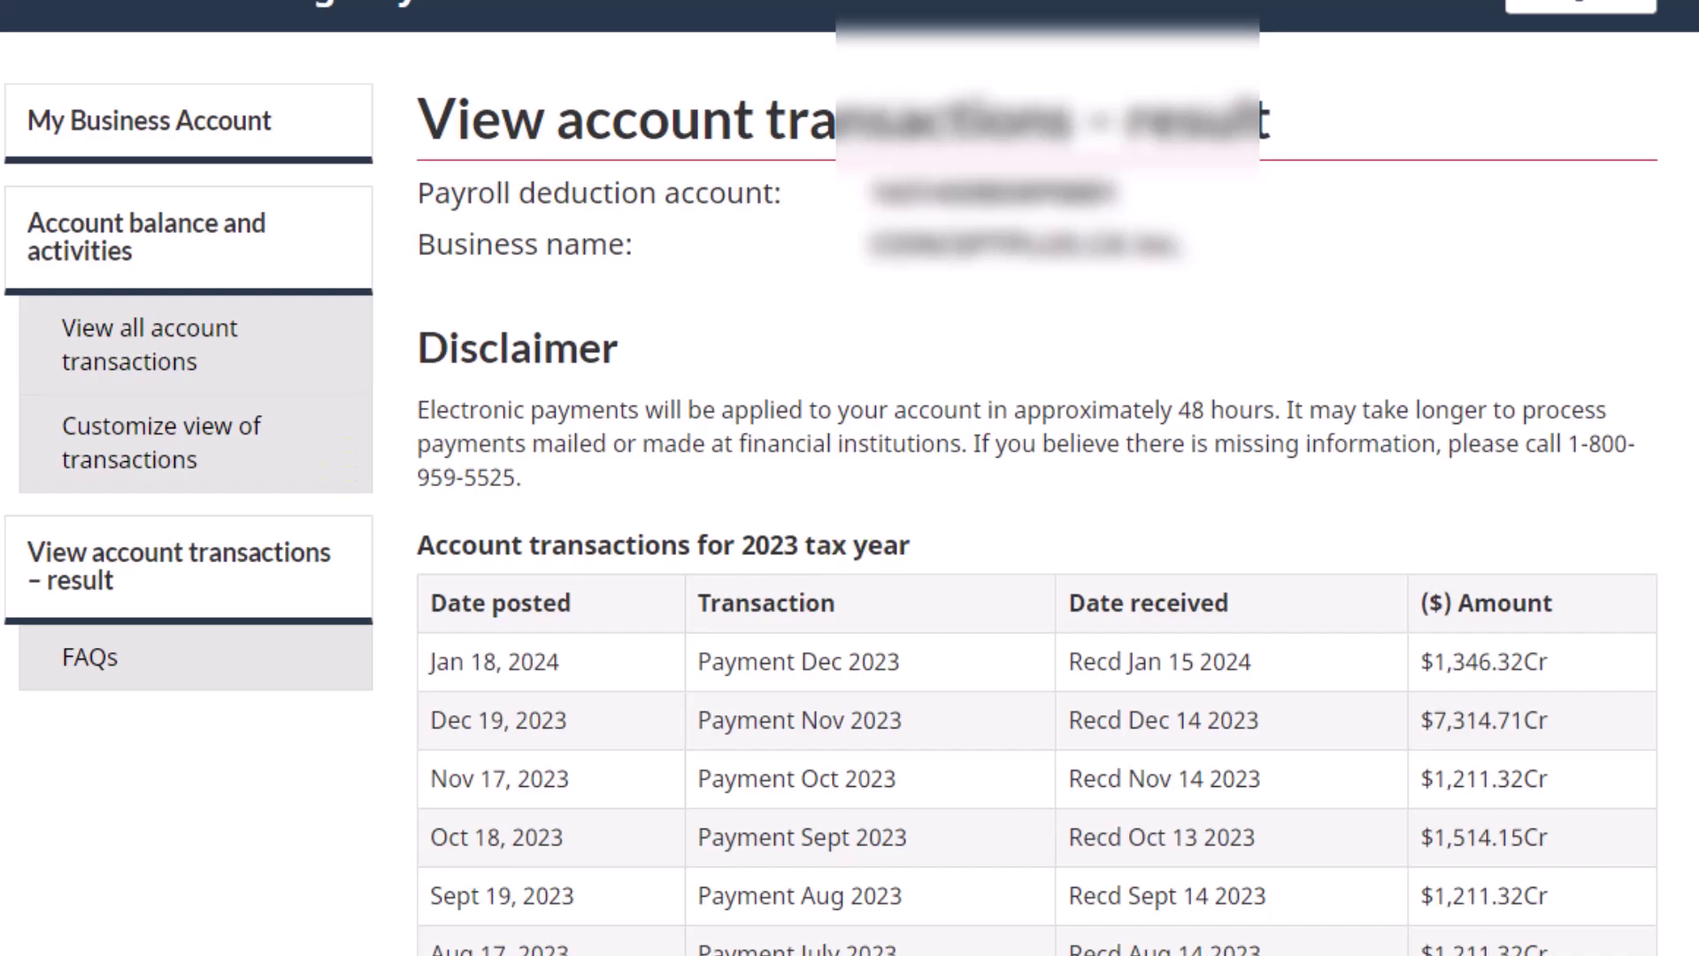
{"action": "key", "text": "alt+Left"}
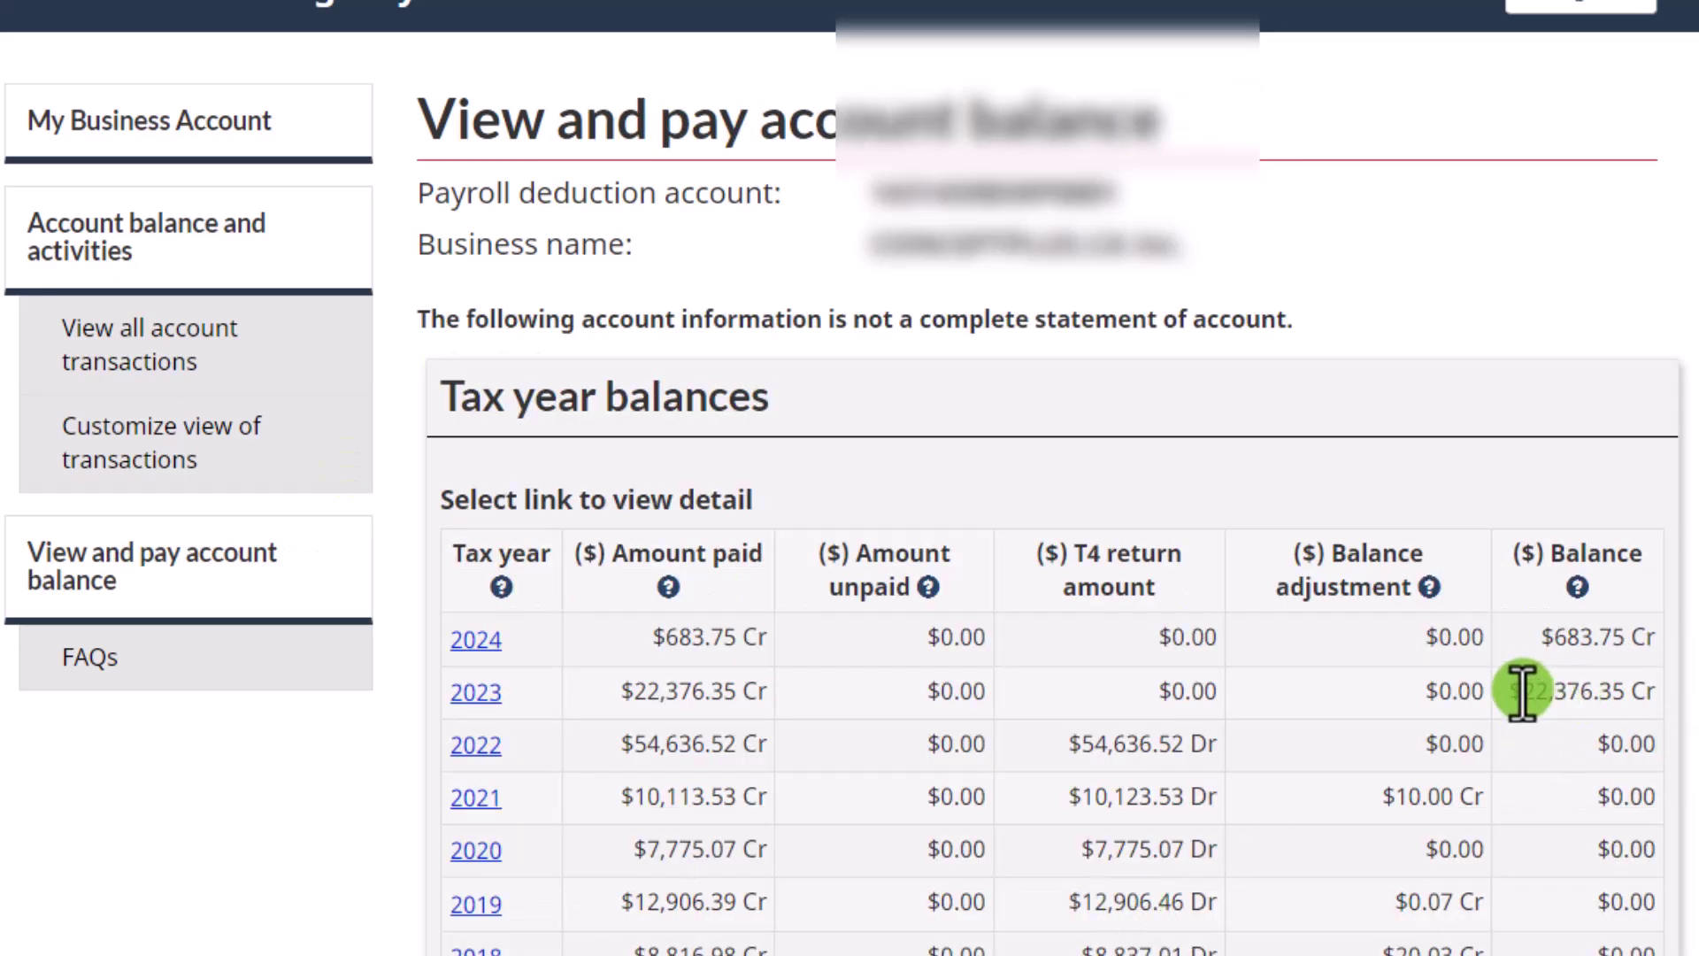
{"action": "left_click_drag", "start_coordinate": [1522, 692], "coordinate": [1625, 692]}
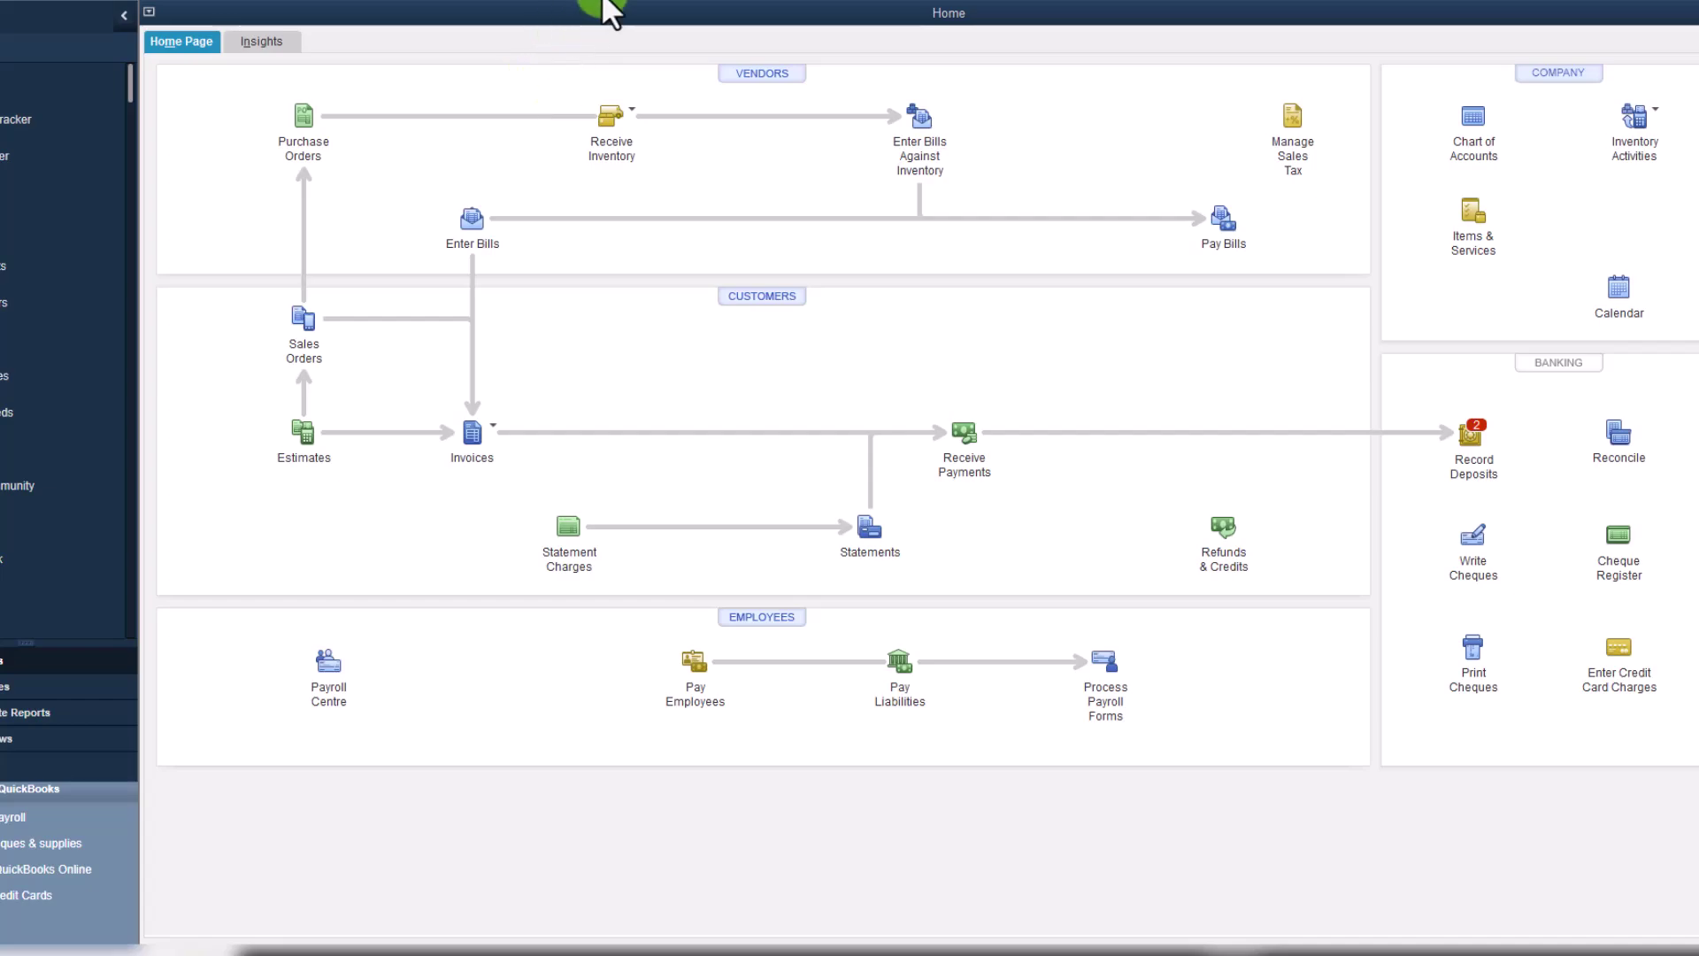
Run the T4 Summary report for Last Calendar Year, showing 22,376.35 income tax deducted.
{"action": "left_click", "coordinate": [607, 9]}
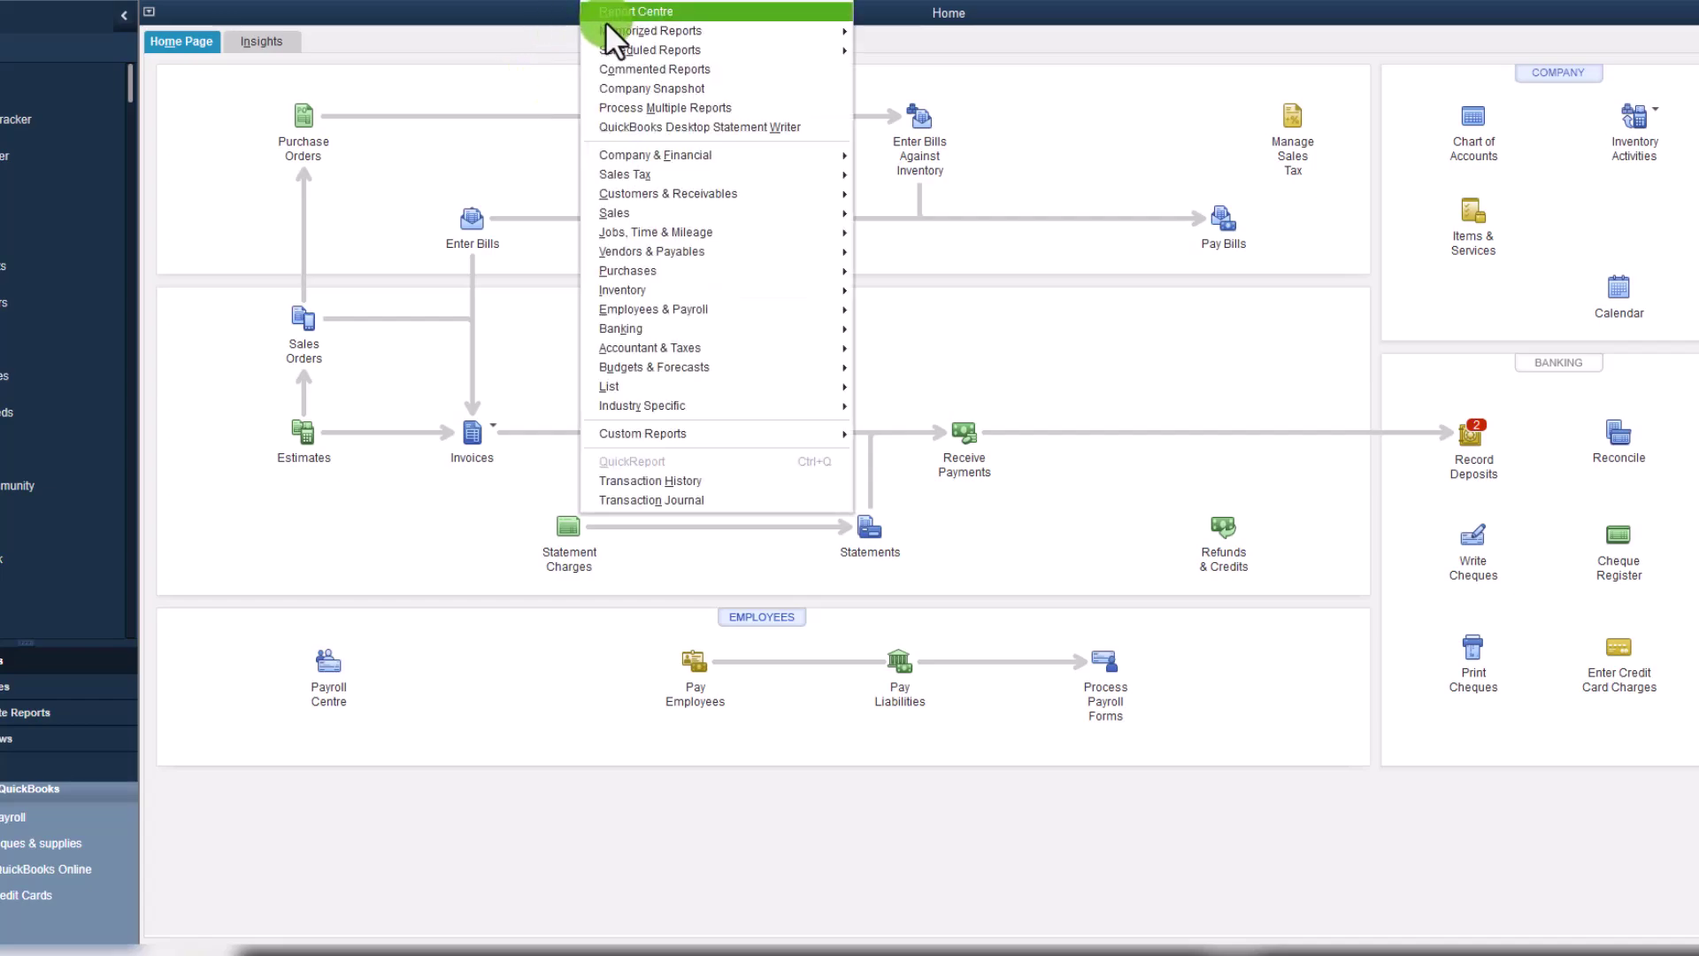
{"action": "mouse_move", "coordinate": [678, 315]}
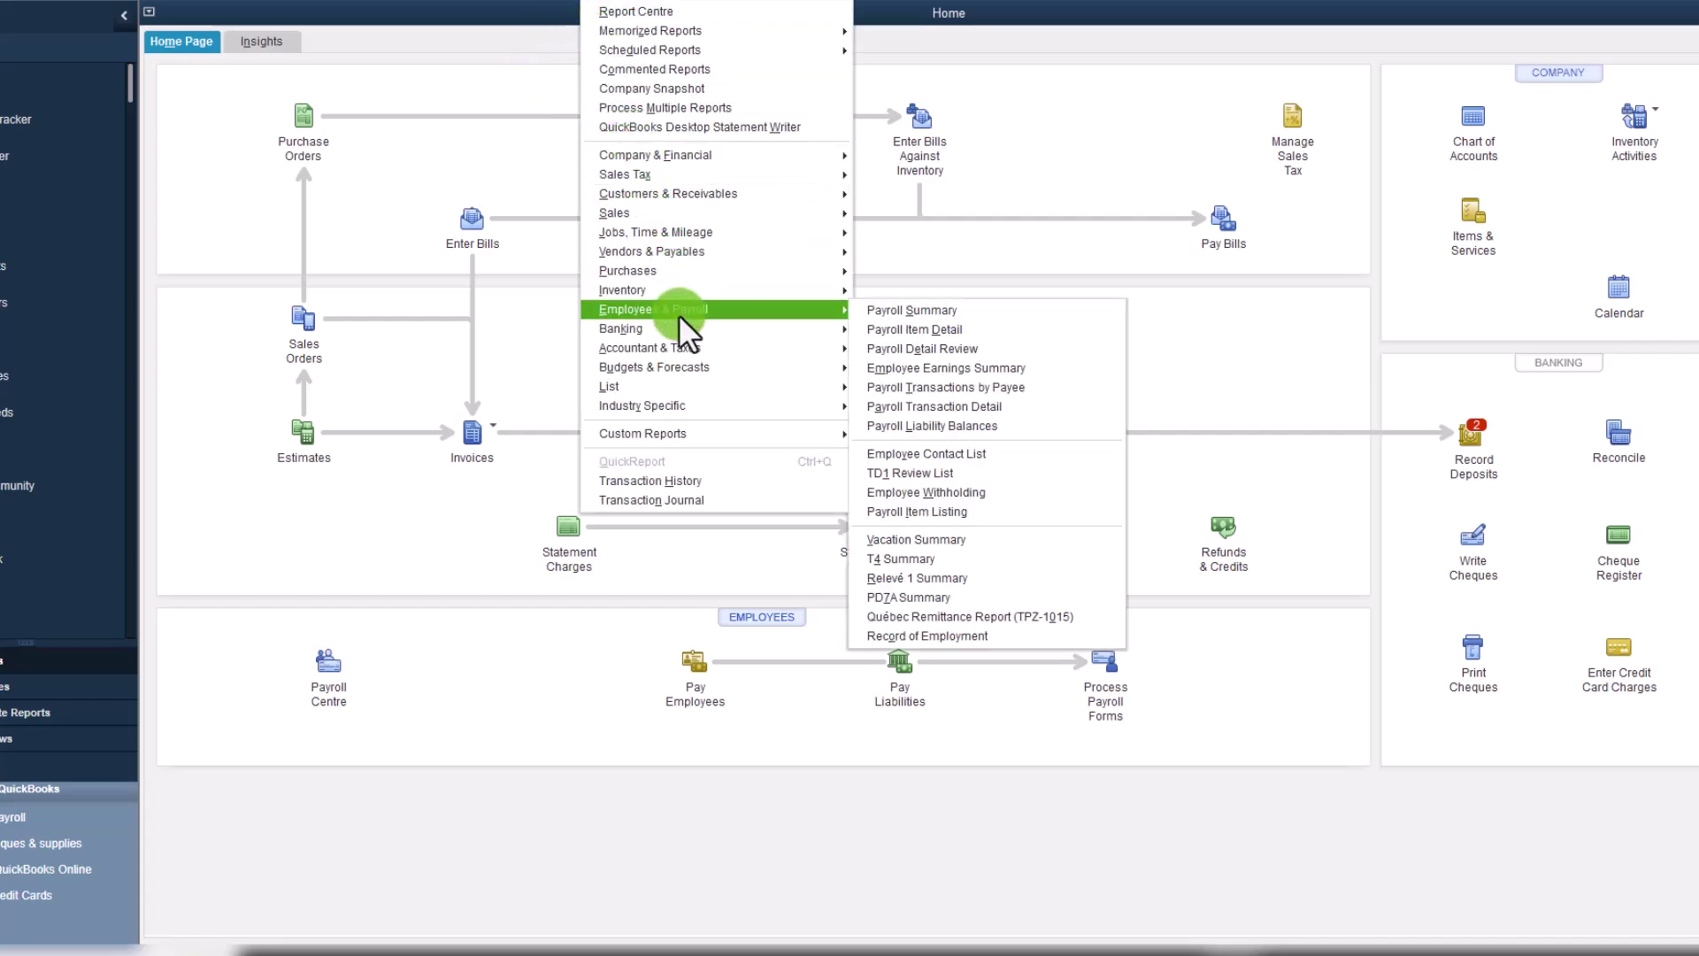
{"action": "left_click", "coordinate": [937, 559]}
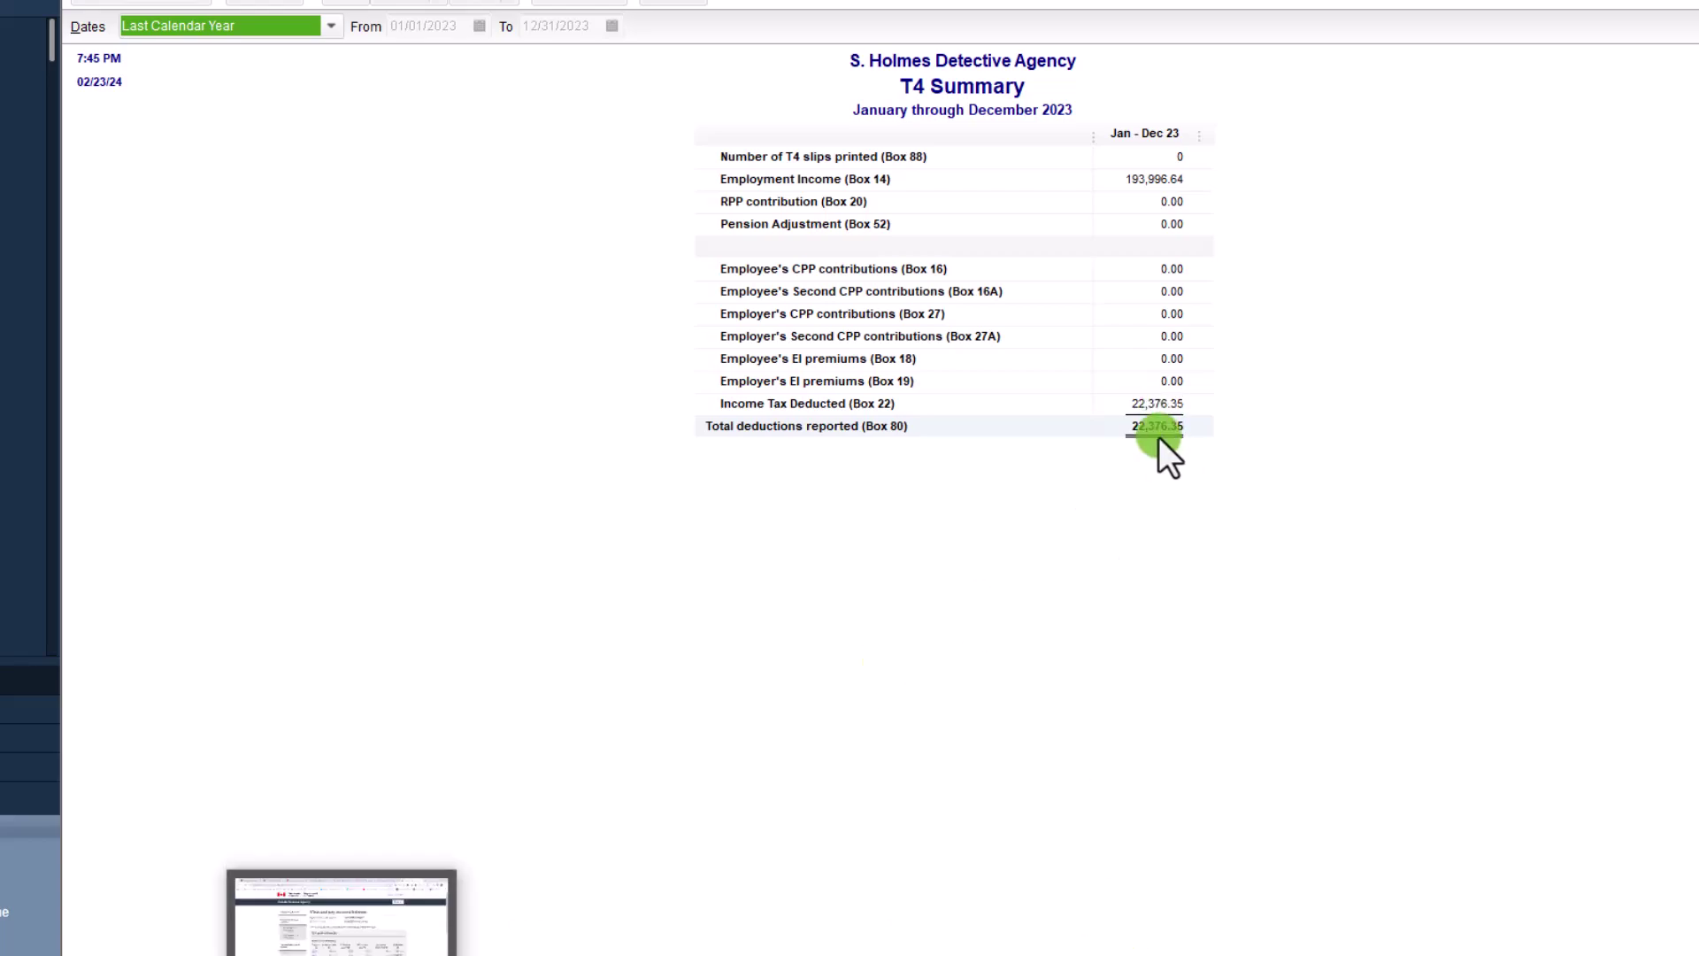
{"action": "left_click", "coordinate": [1153, 410]}
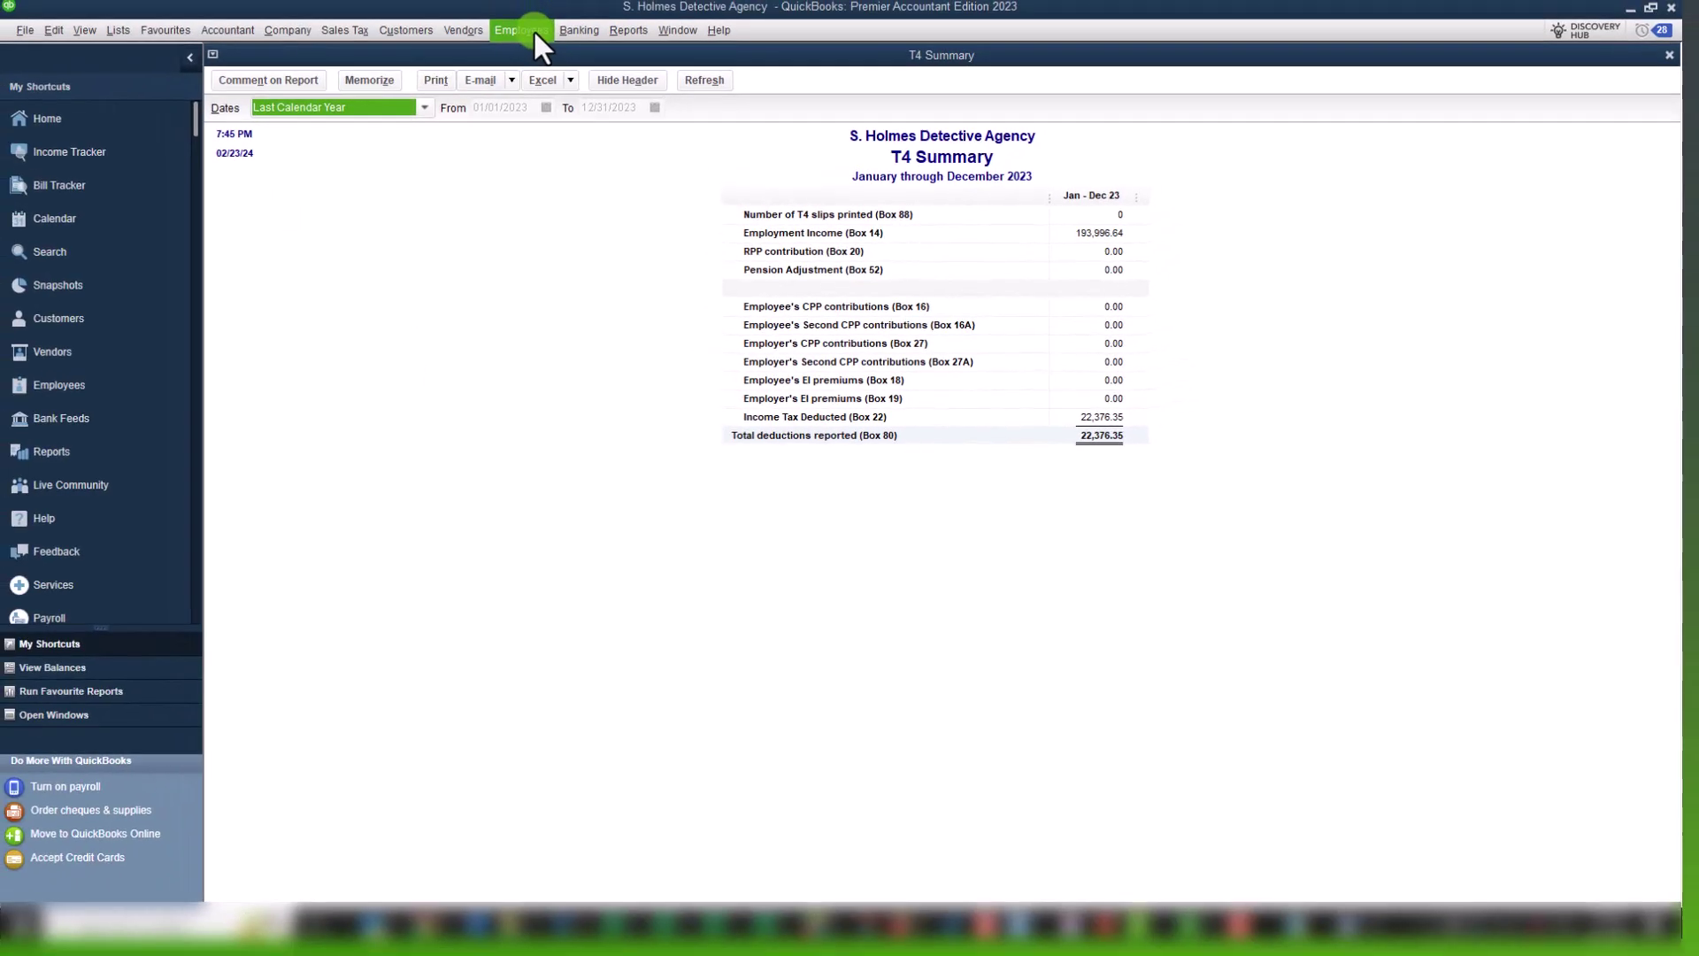
Start processing 2023 T4s from Payroll Forms and select all employees with Check All.
{"action": "left_click", "coordinate": [535, 32]}
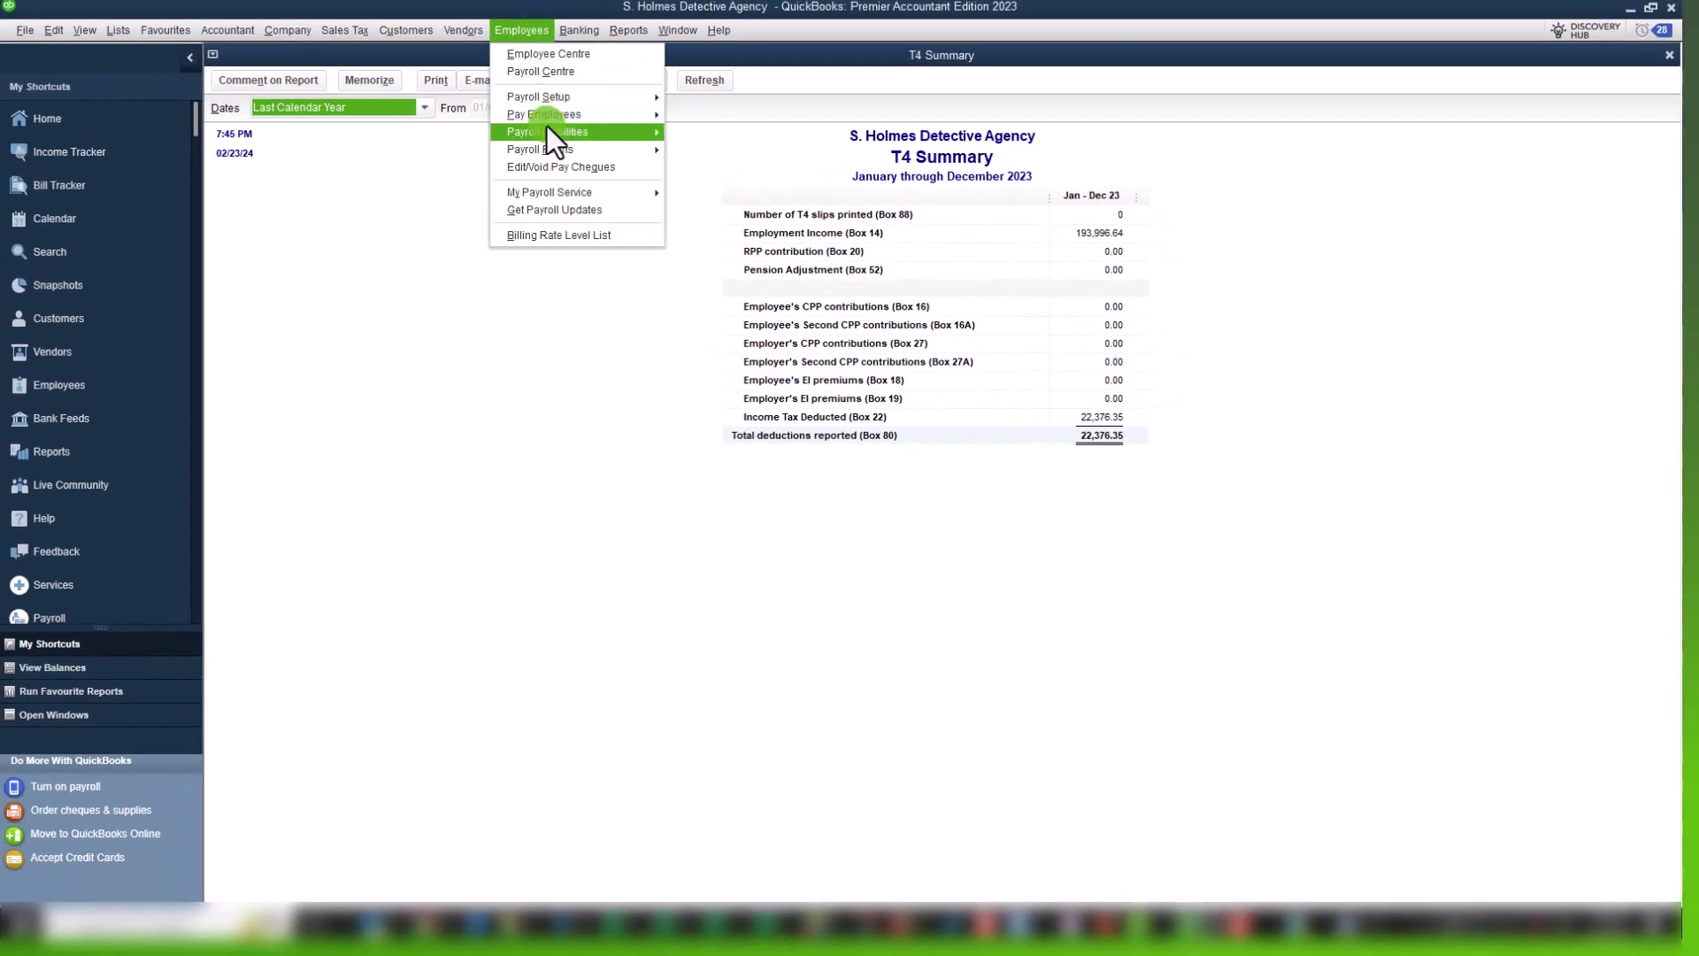
{"action": "mouse_move", "coordinate": [545, 130]}
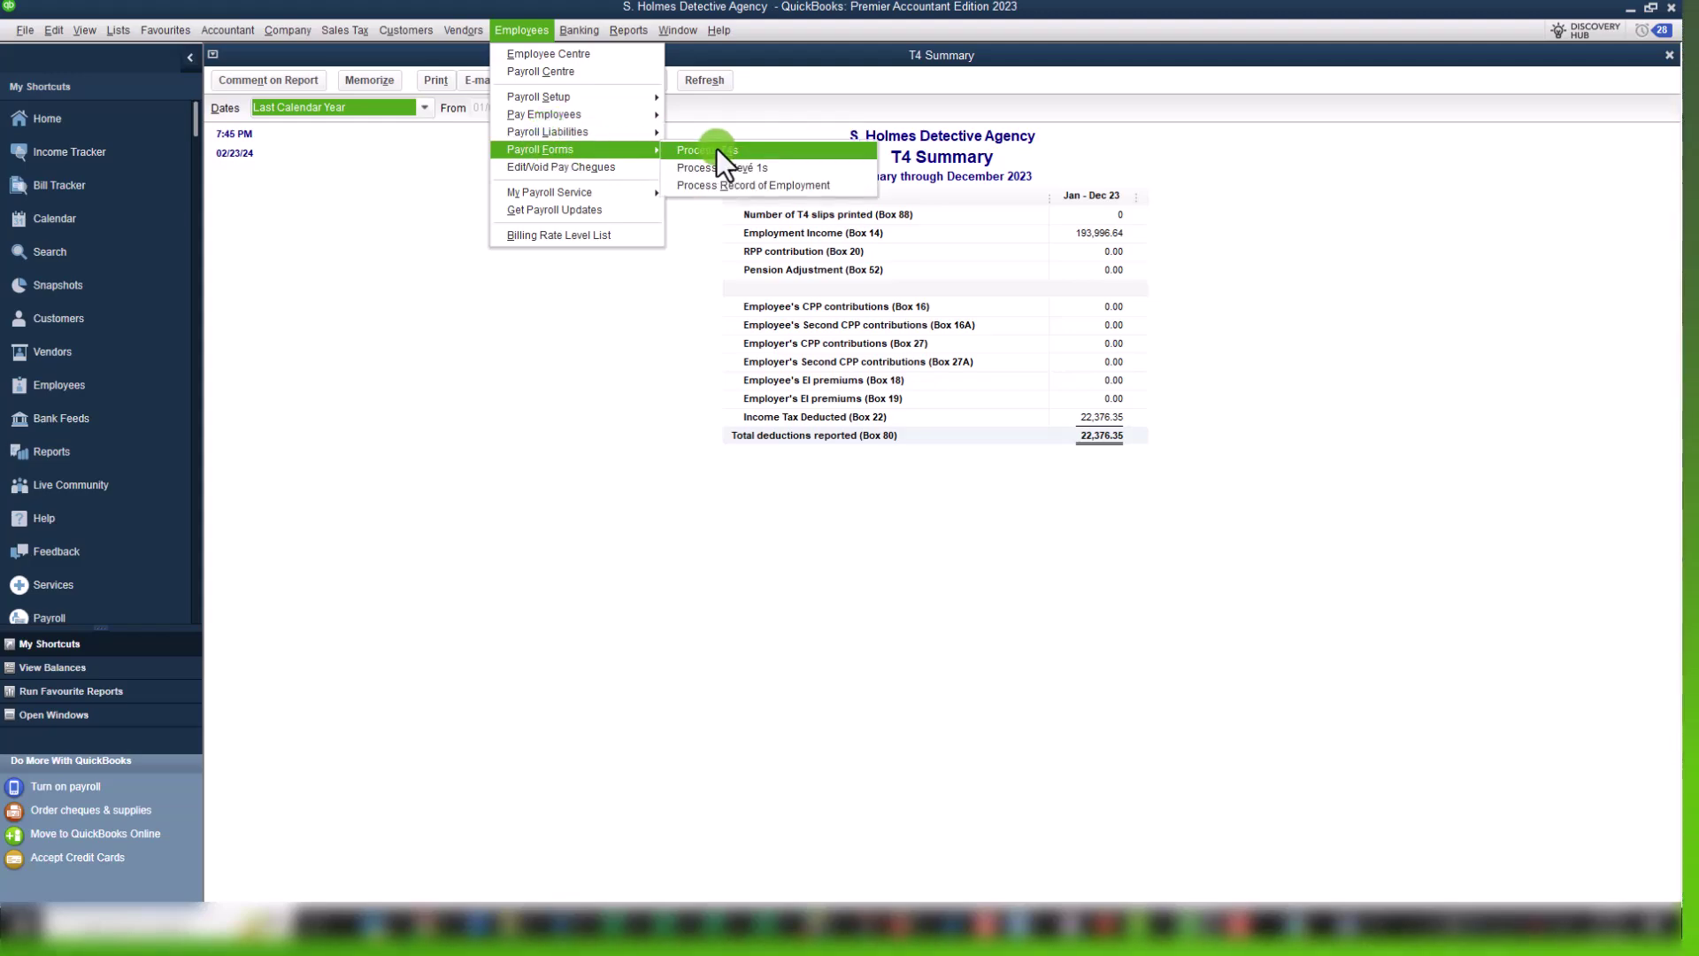
{"action": "left_click", "coordinate": [715, 147]}
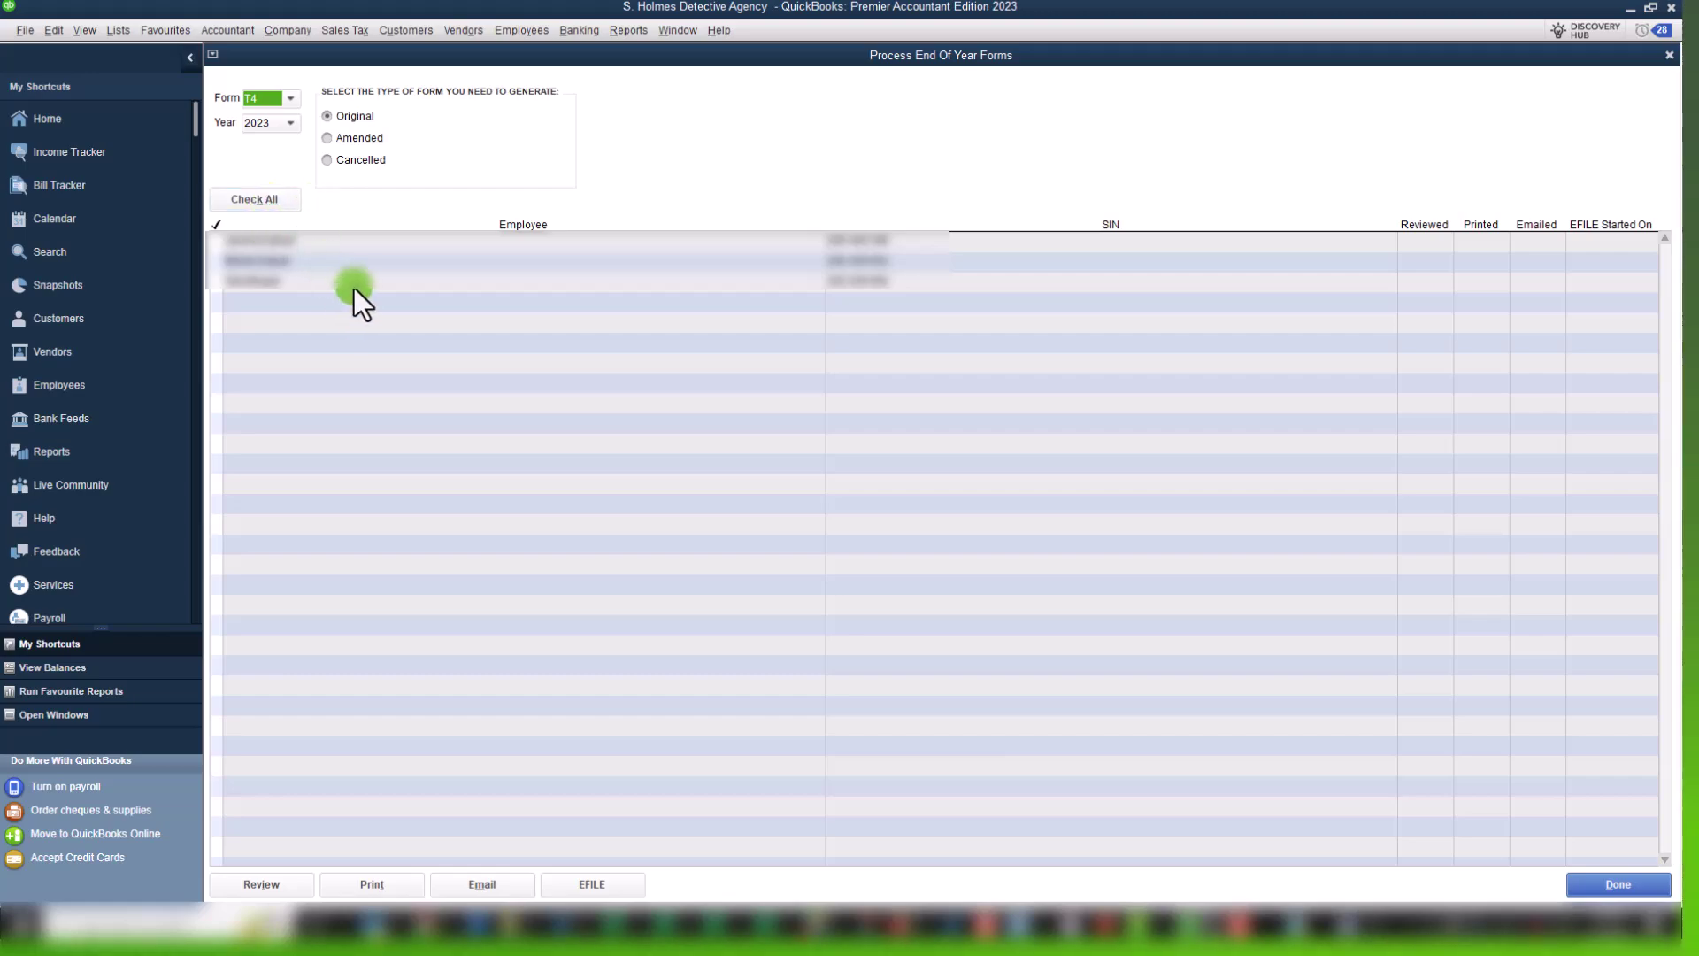
{"action": "left_click", "coordinate": [258, 200]}
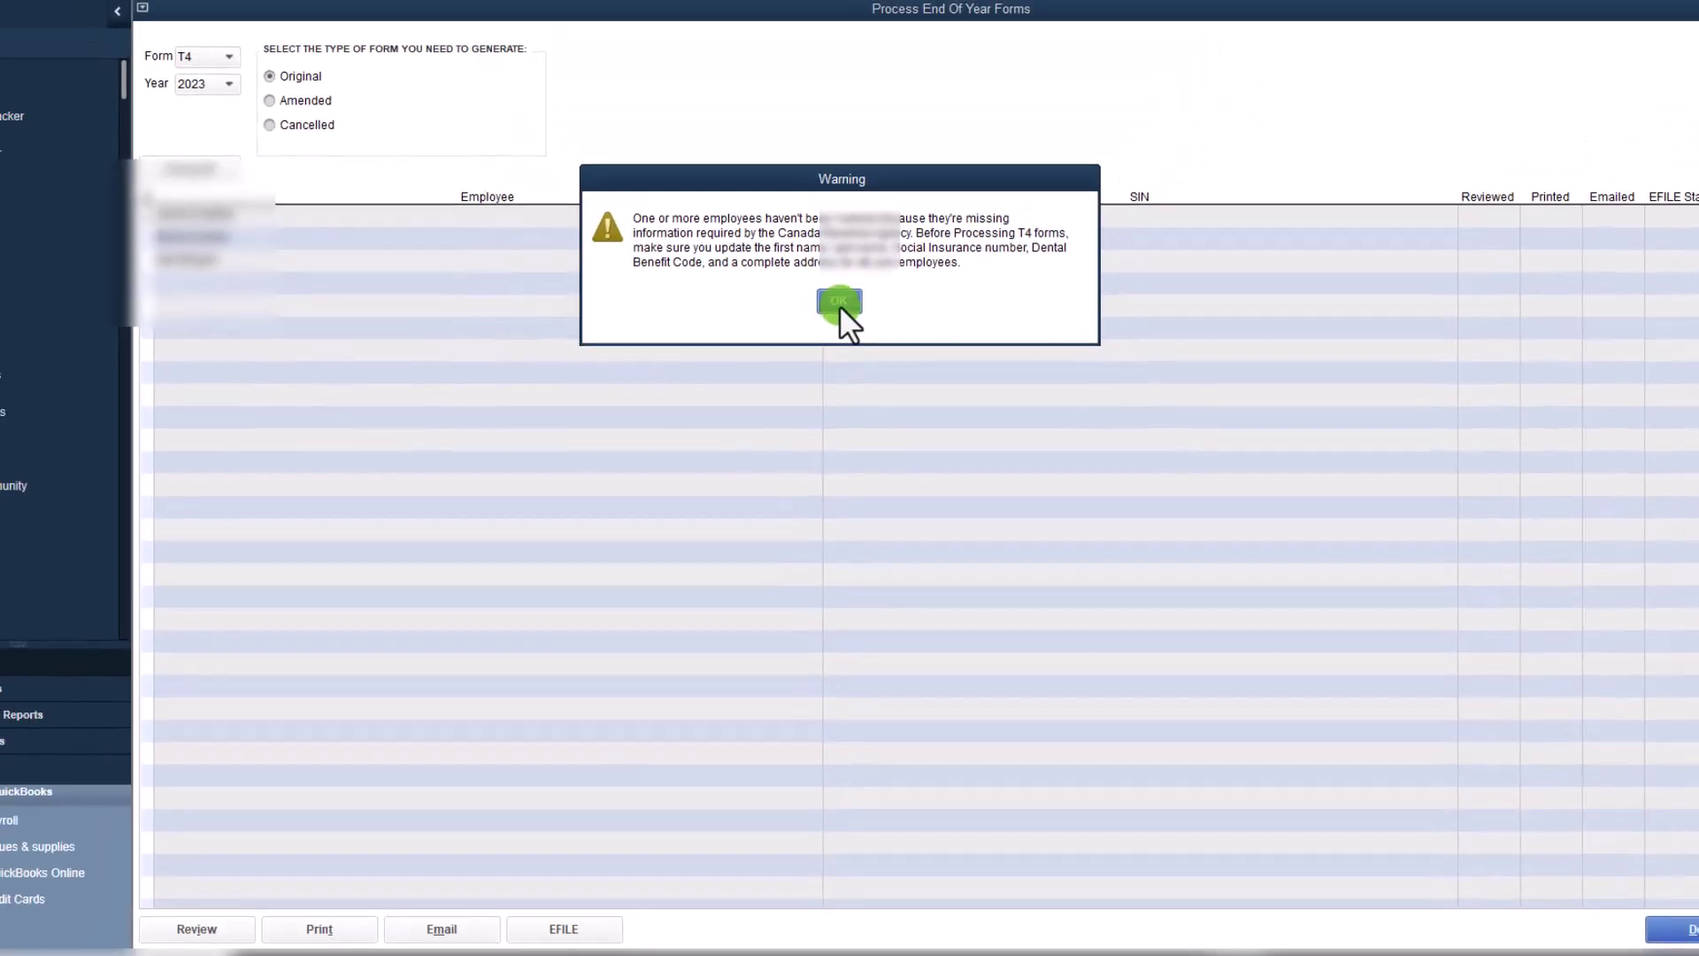
Dismiss the missing-information warning and edit the employee flagged for missing Dental Benefits.
{"action": "left_click", "coordinate": [839, 305]}
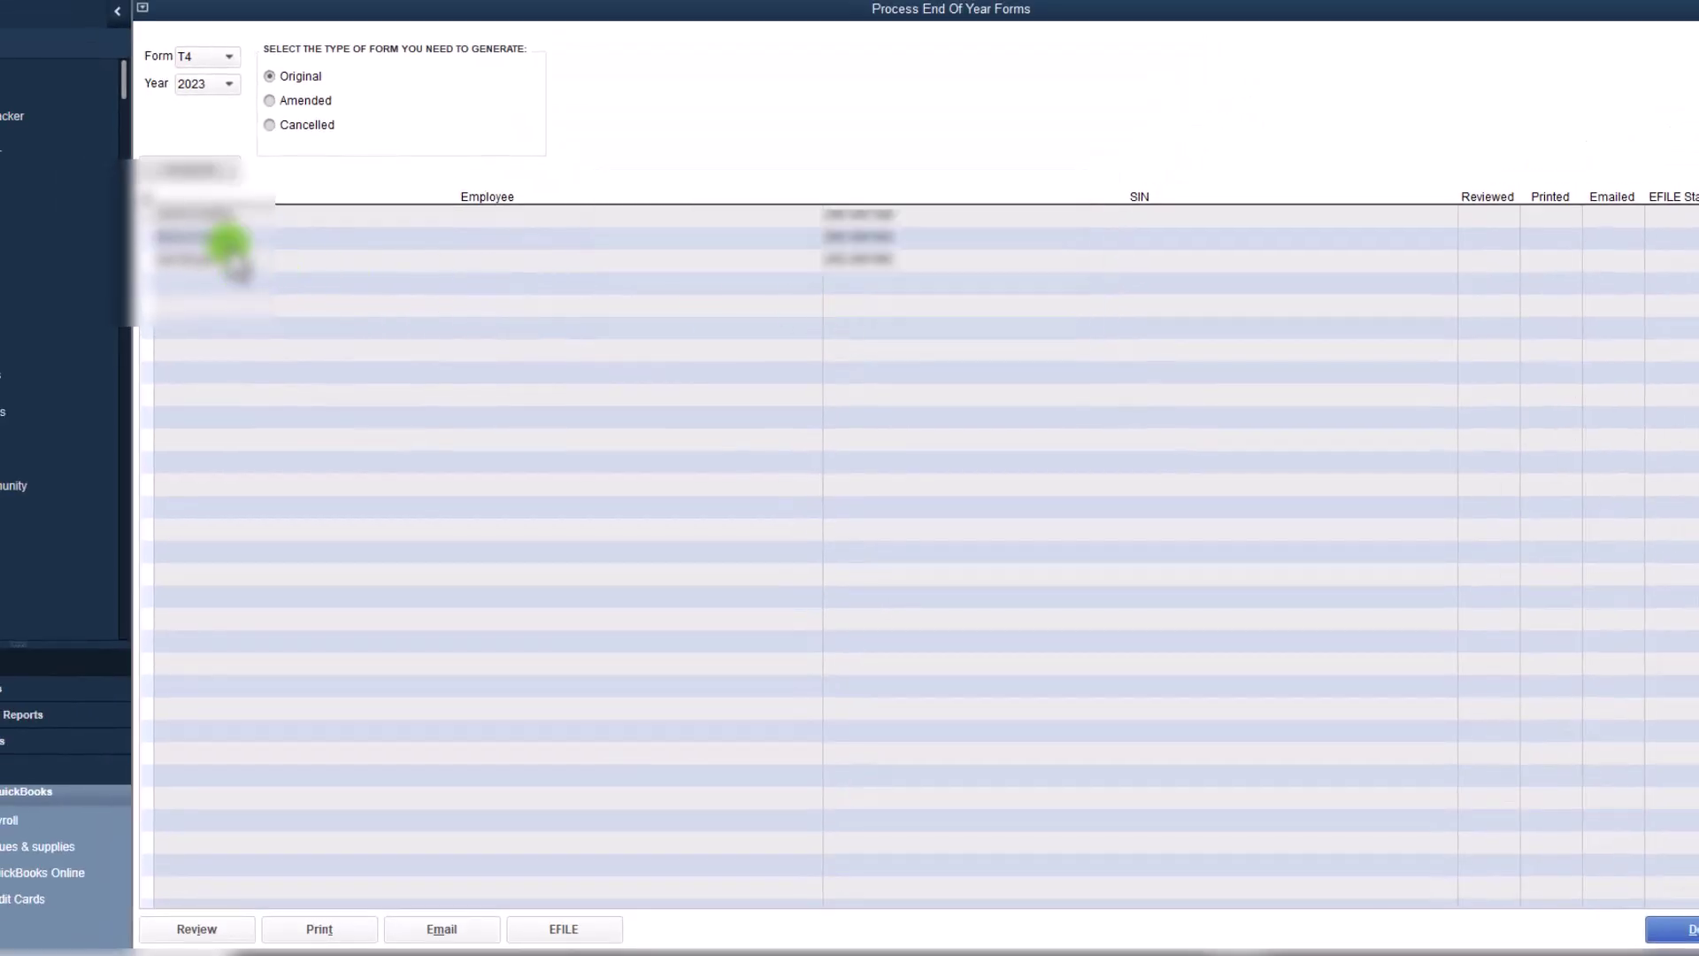
{"action": "left_click", "coordinate": [150, 236]}
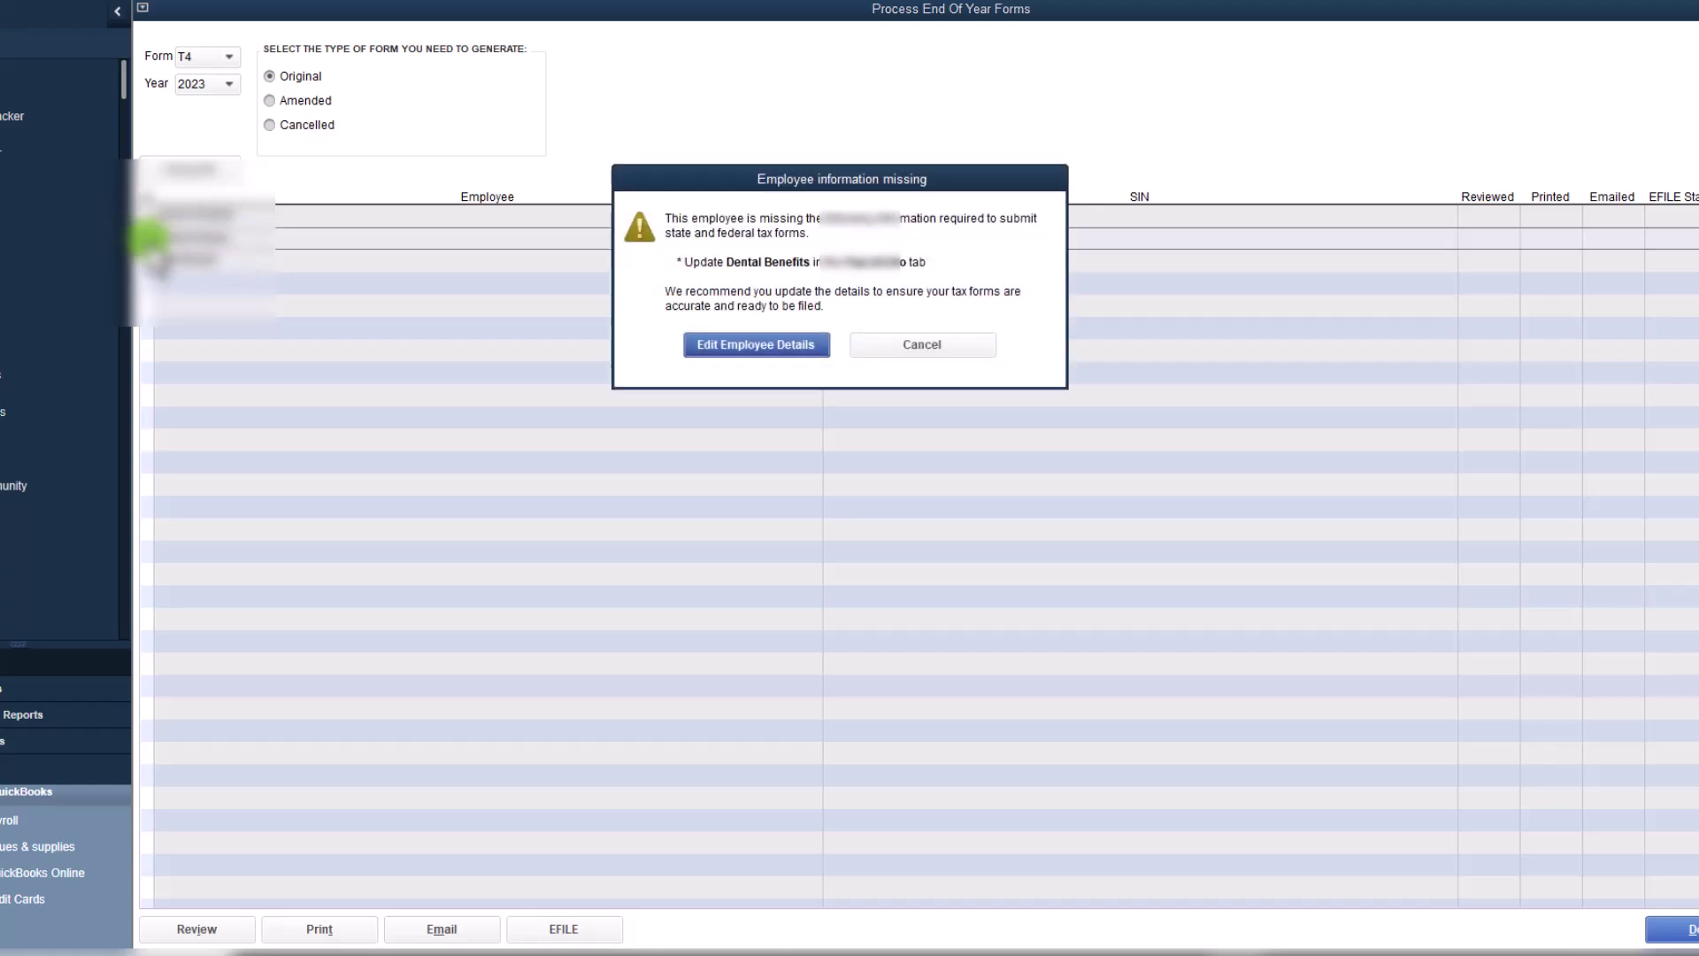
{"action": "left_click", "coordinate": [724, 346]}
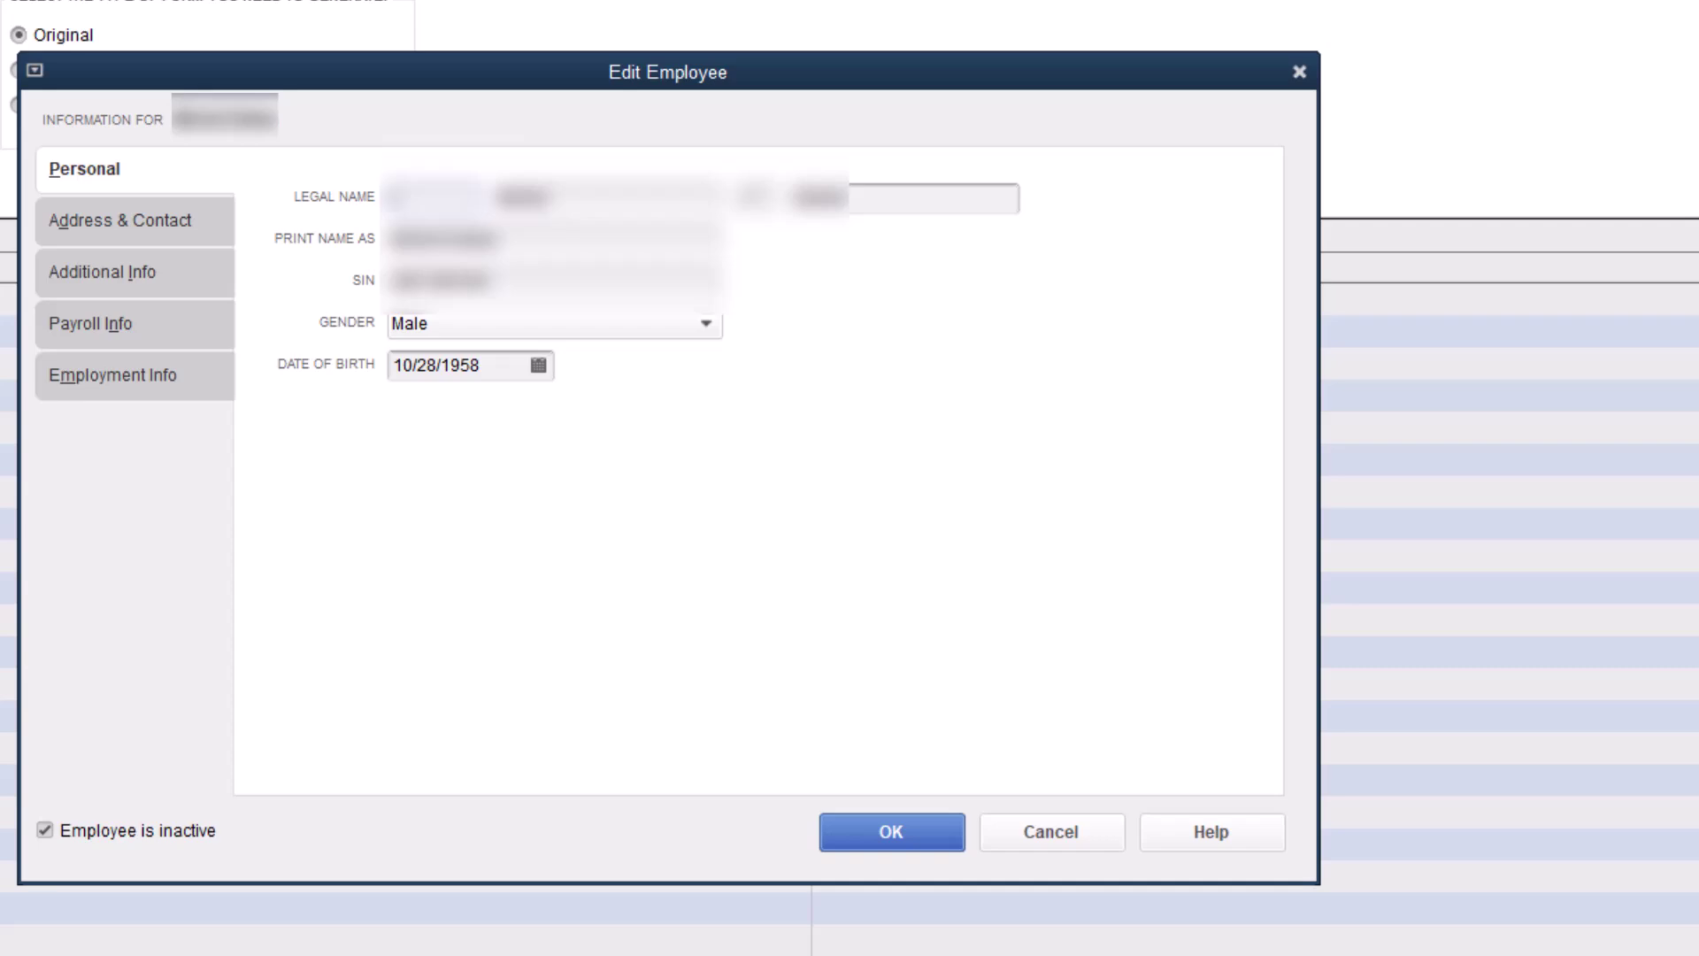
Set the employee's Employer Offered Dental Benefits to Code 1: Not eligible and save.
{"action": "left_click", "coordinate": [100, 327]}
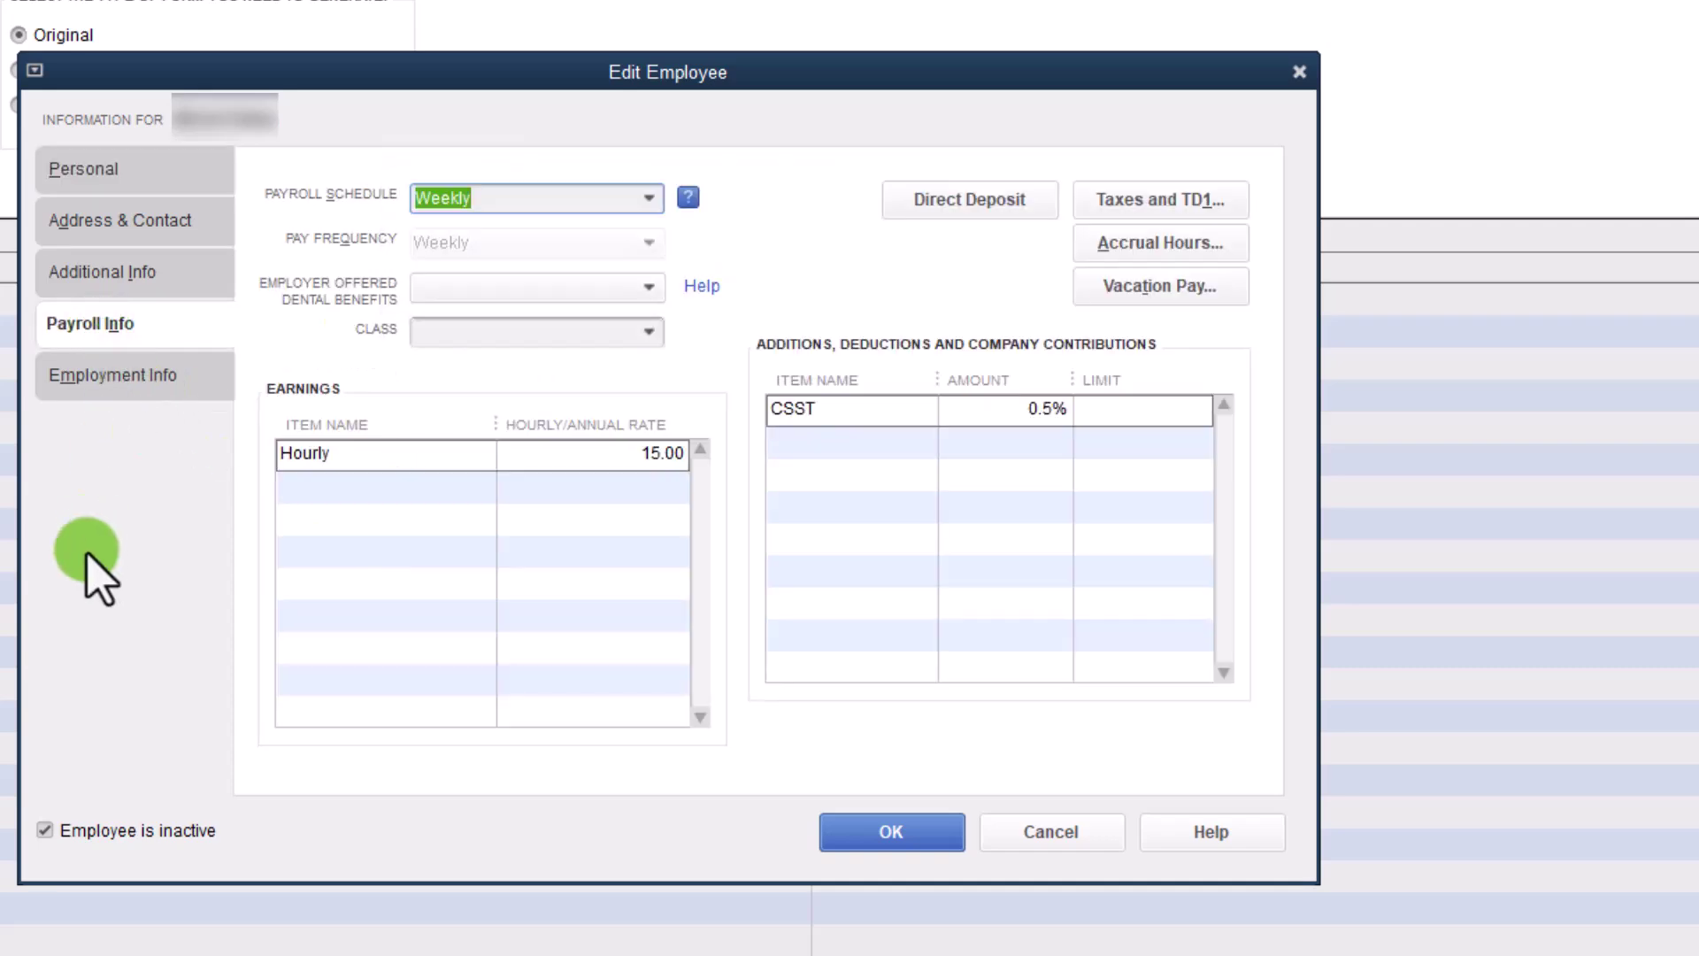
{"action": "left_click", "coordinate": [610, 288]}
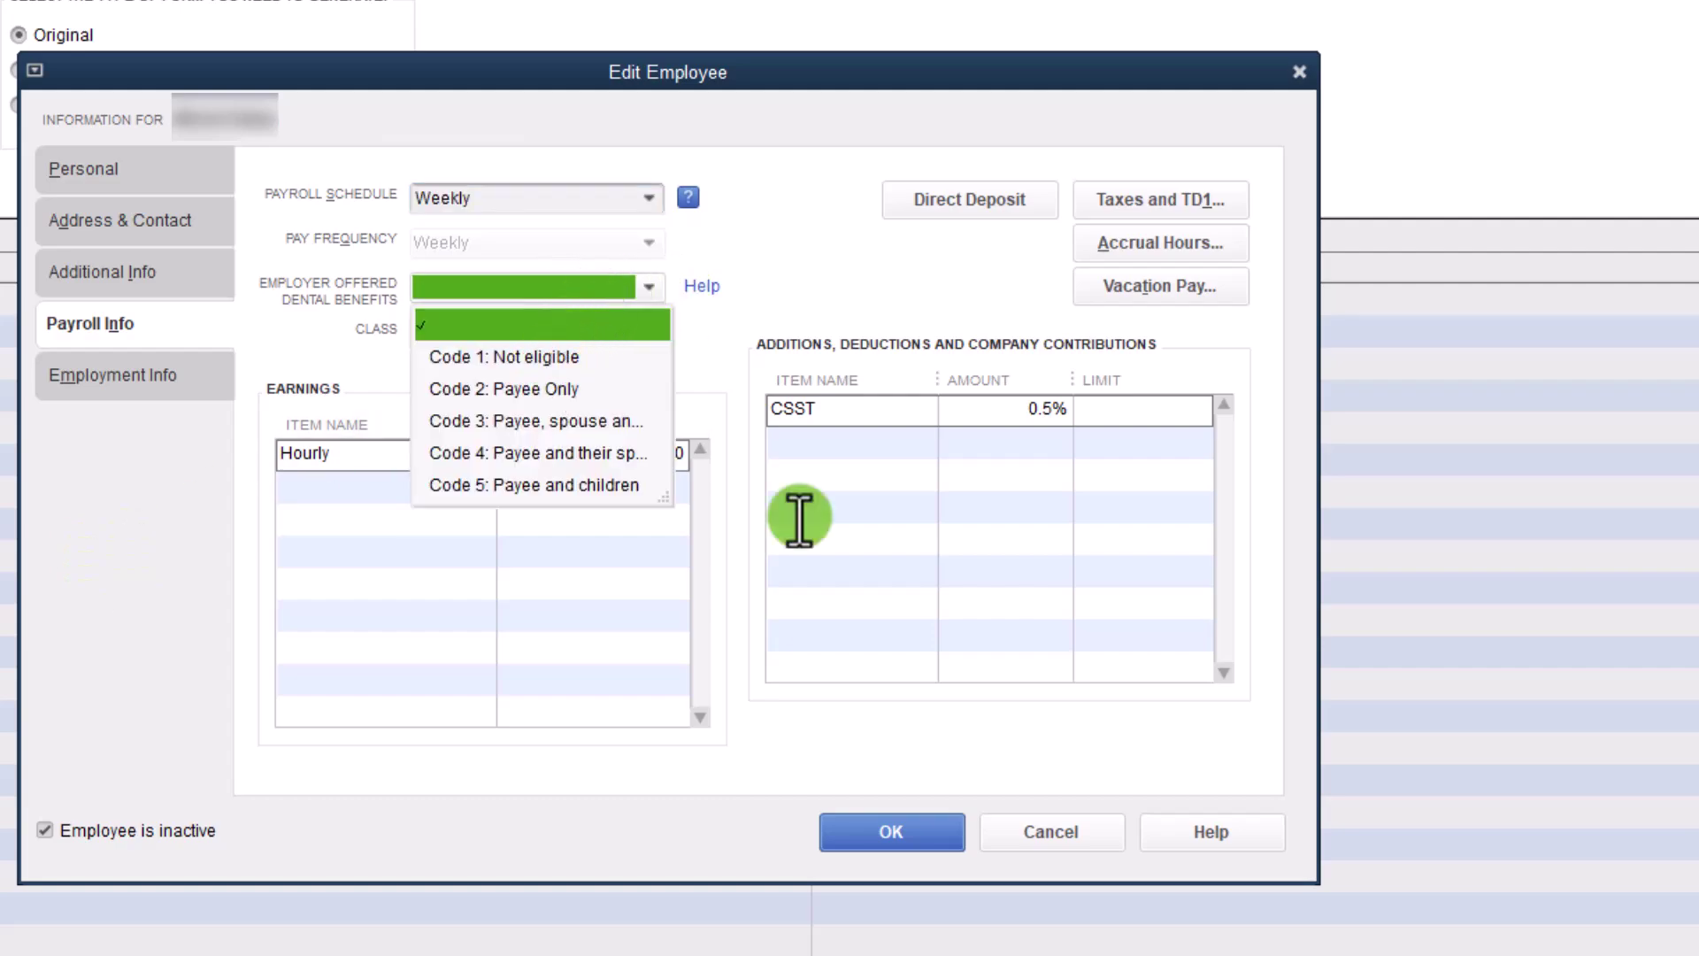
{"action": "left_click", "coordinate": [537, 358]}
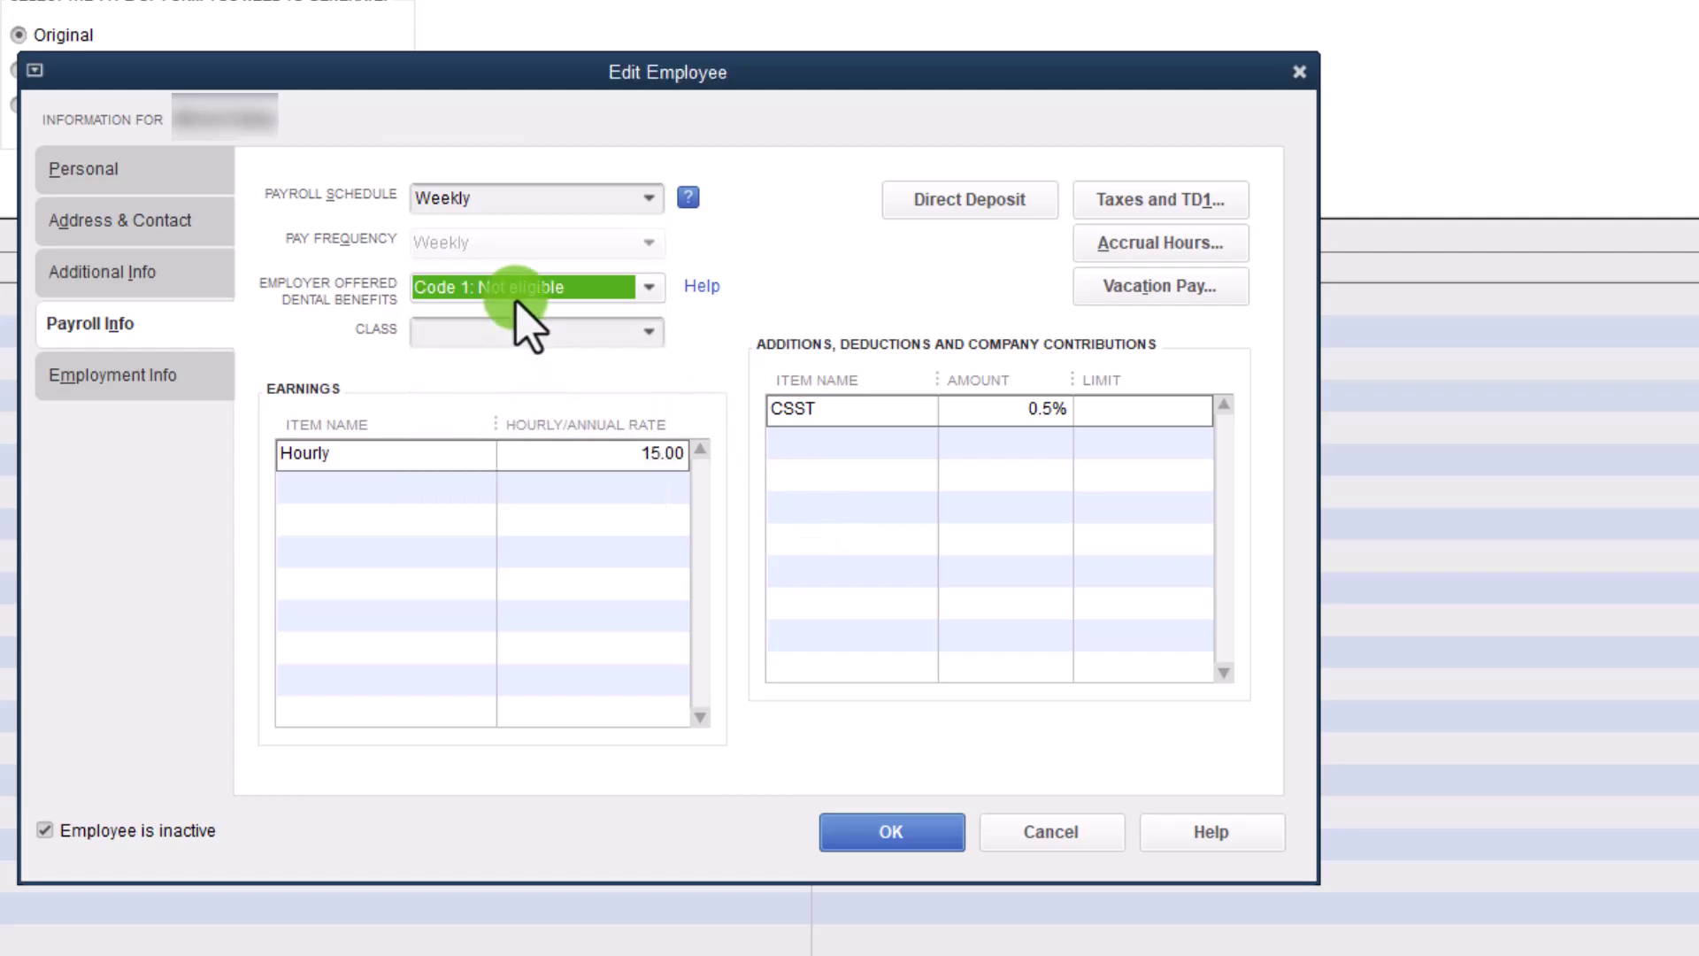
{"action": "left_click", "coordinate": [852, 837]}
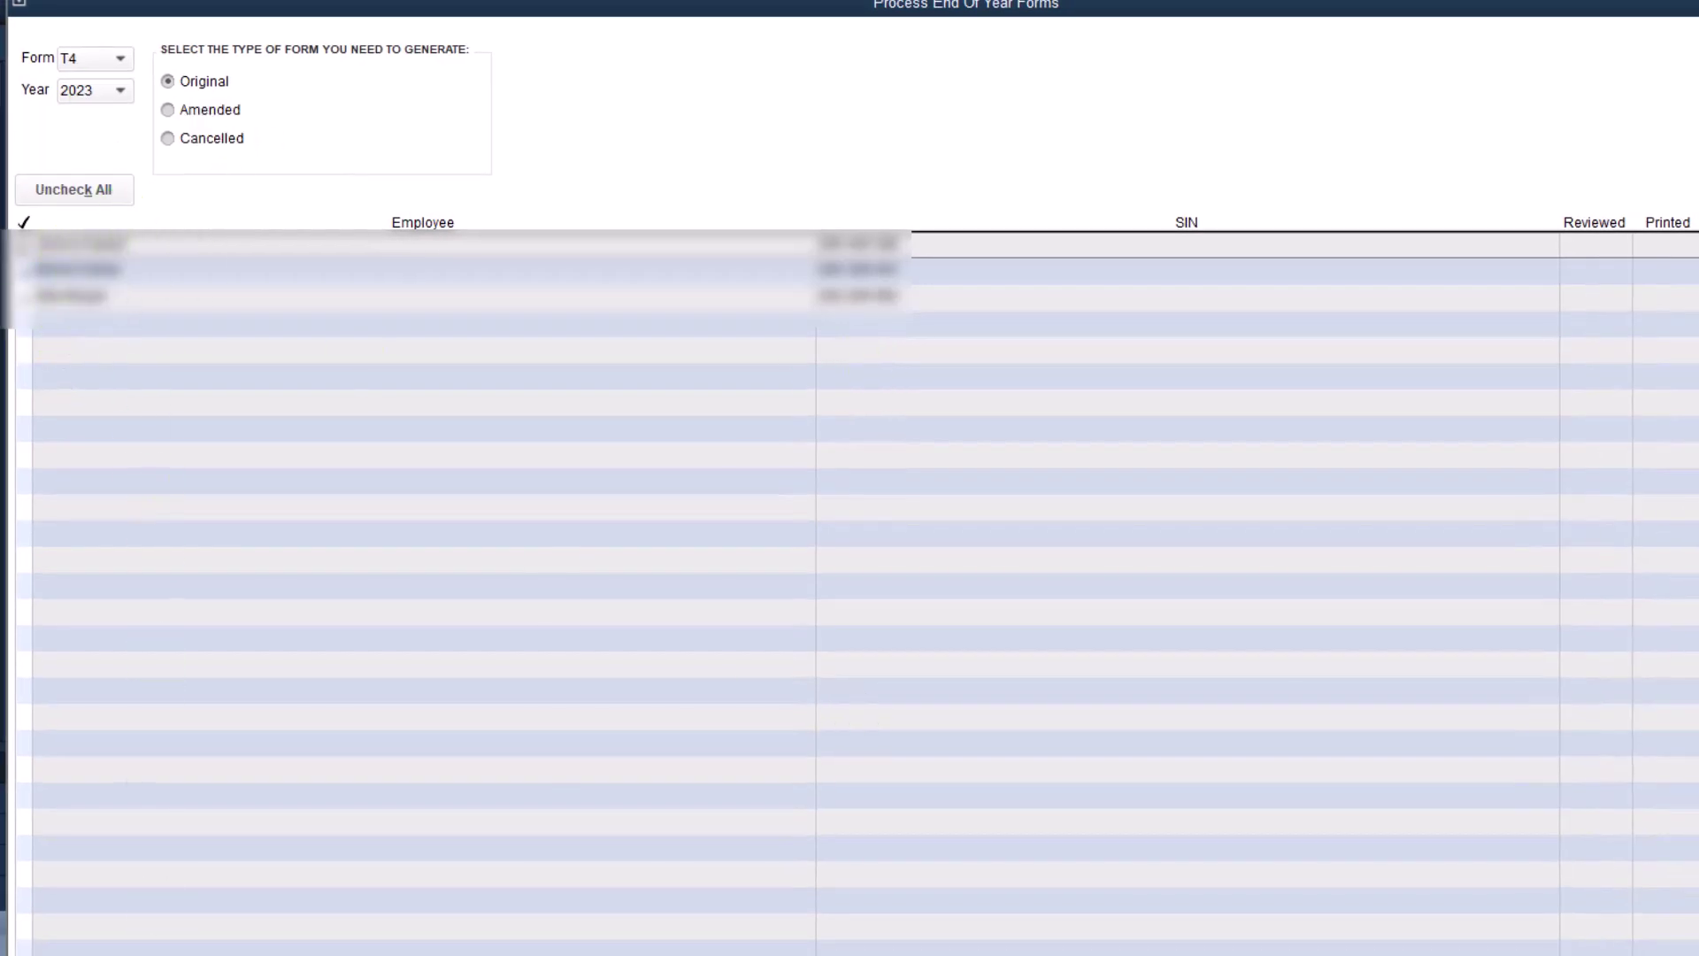
Review each of the three employees' 2023 T4 slips in turn so all are marked Reviewed.
{"action": "left_click", "coordinate": [362, 220]}
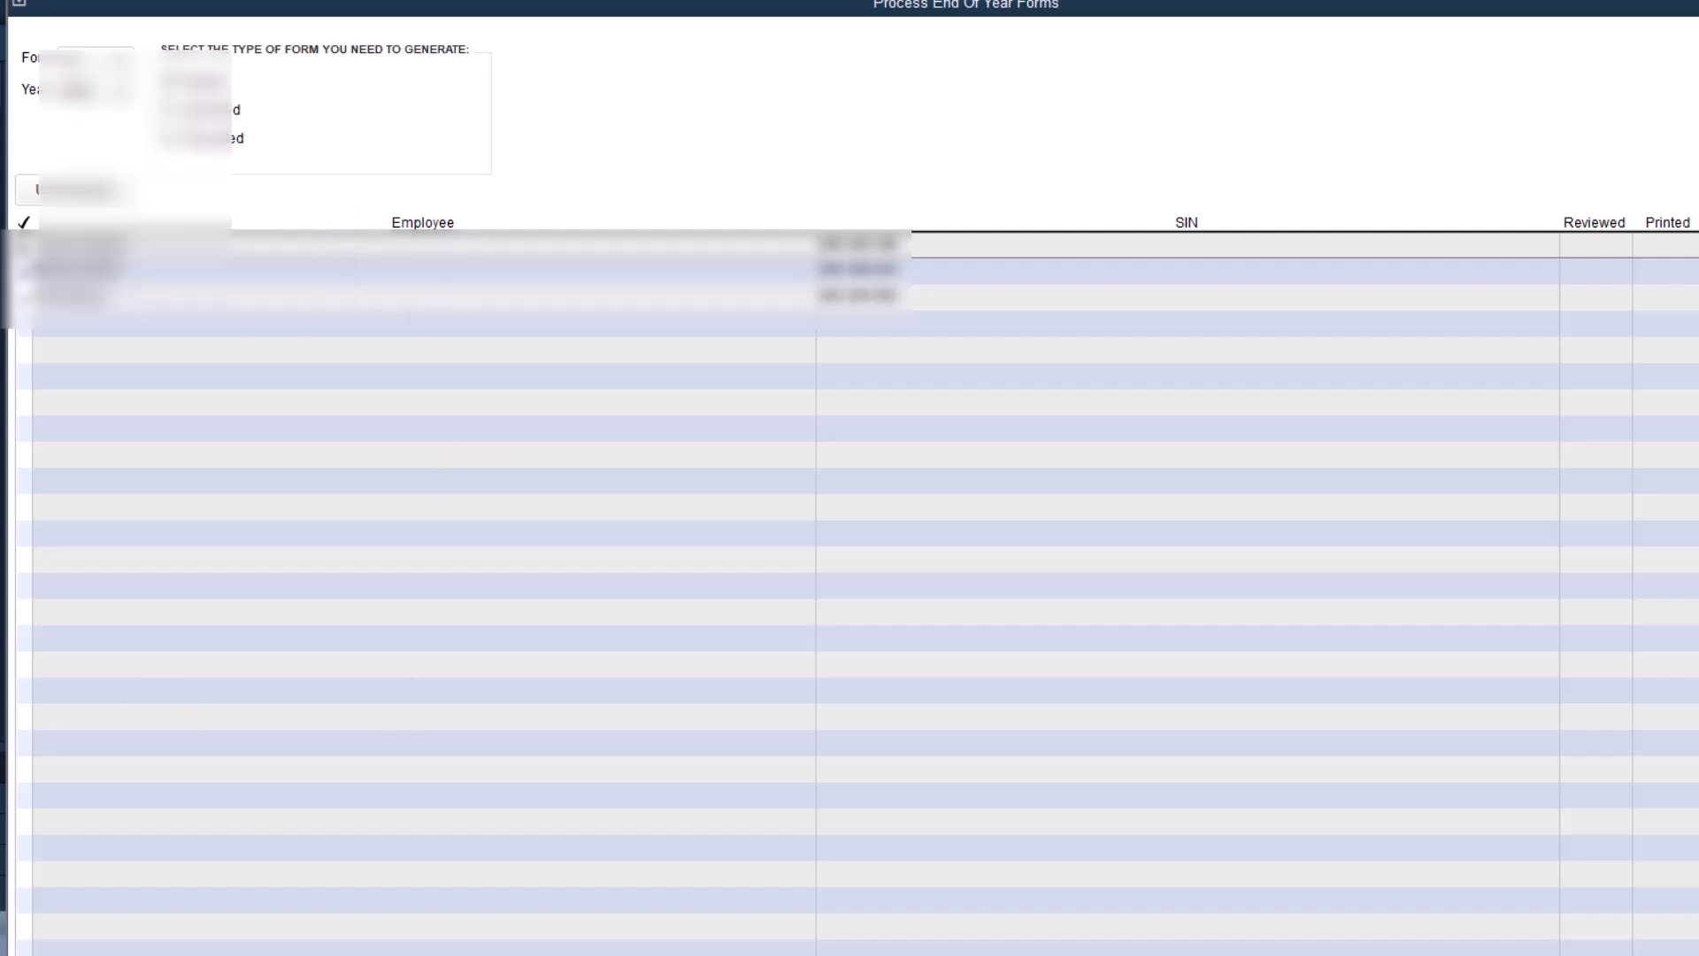
{"action": "double_click", "coordinate": [306, 244]}
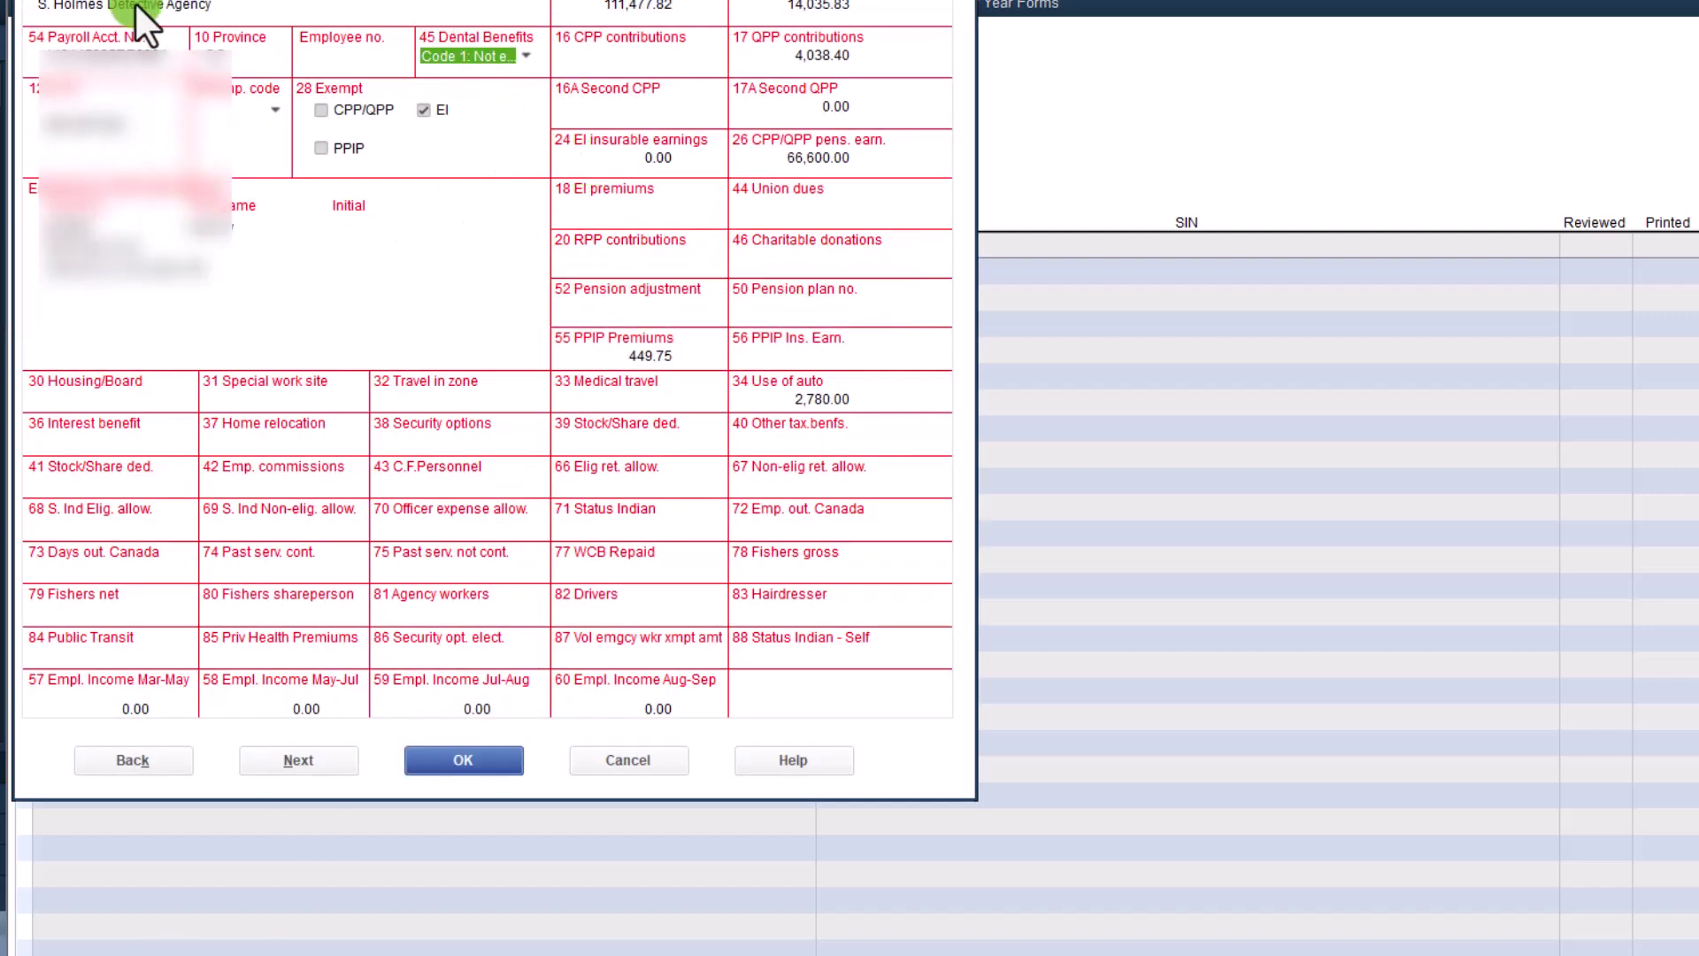
{"action": "left_click", "coordinate": [355, 230]}
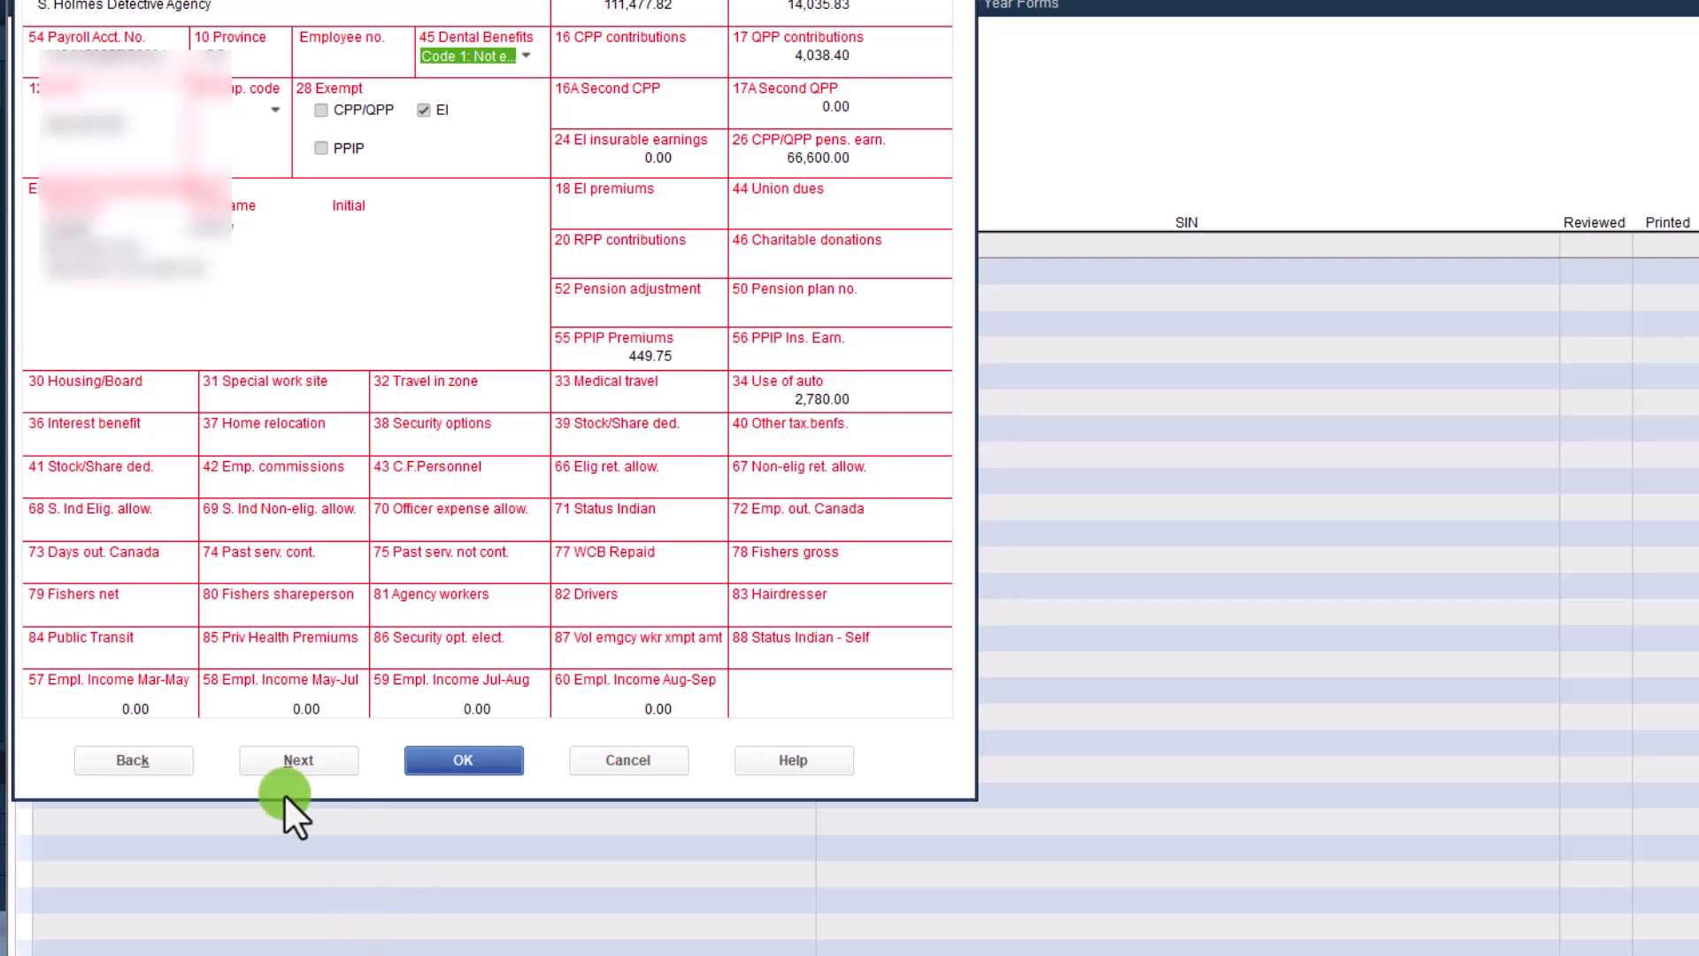
{"action": "left_click", "coordinate": [299, 759]}
{"action": "left_click", "coordinate": [272, 758]}
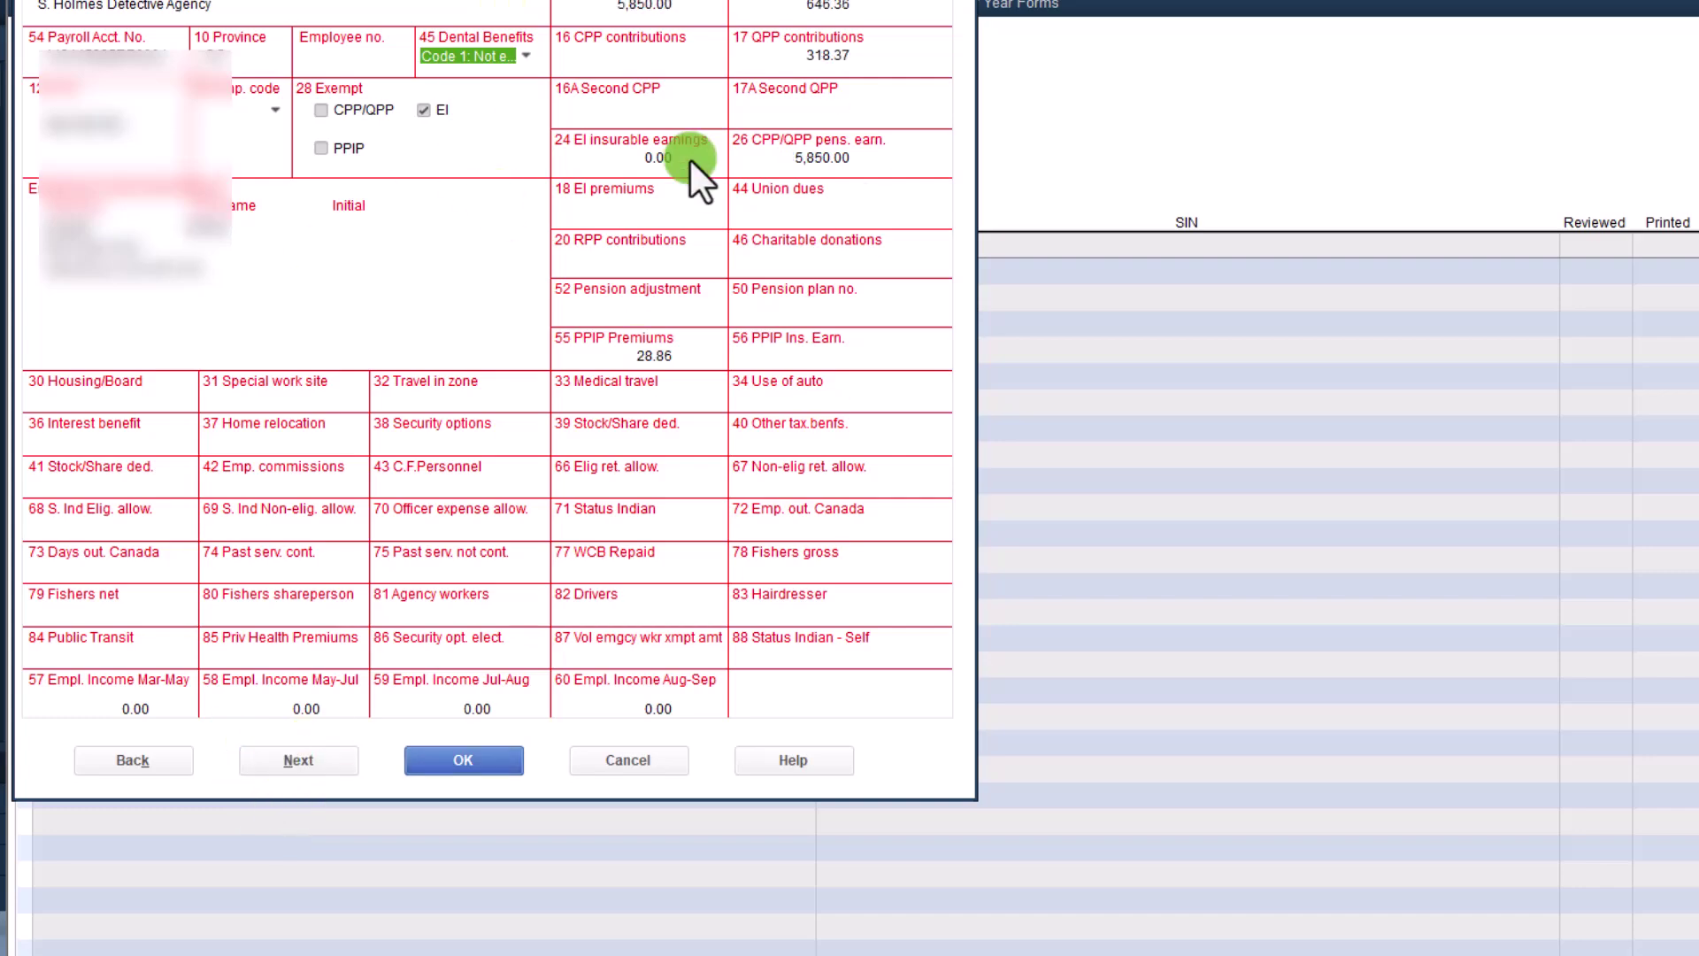
{"action": "left_click", "coordinate": [245, 761]}
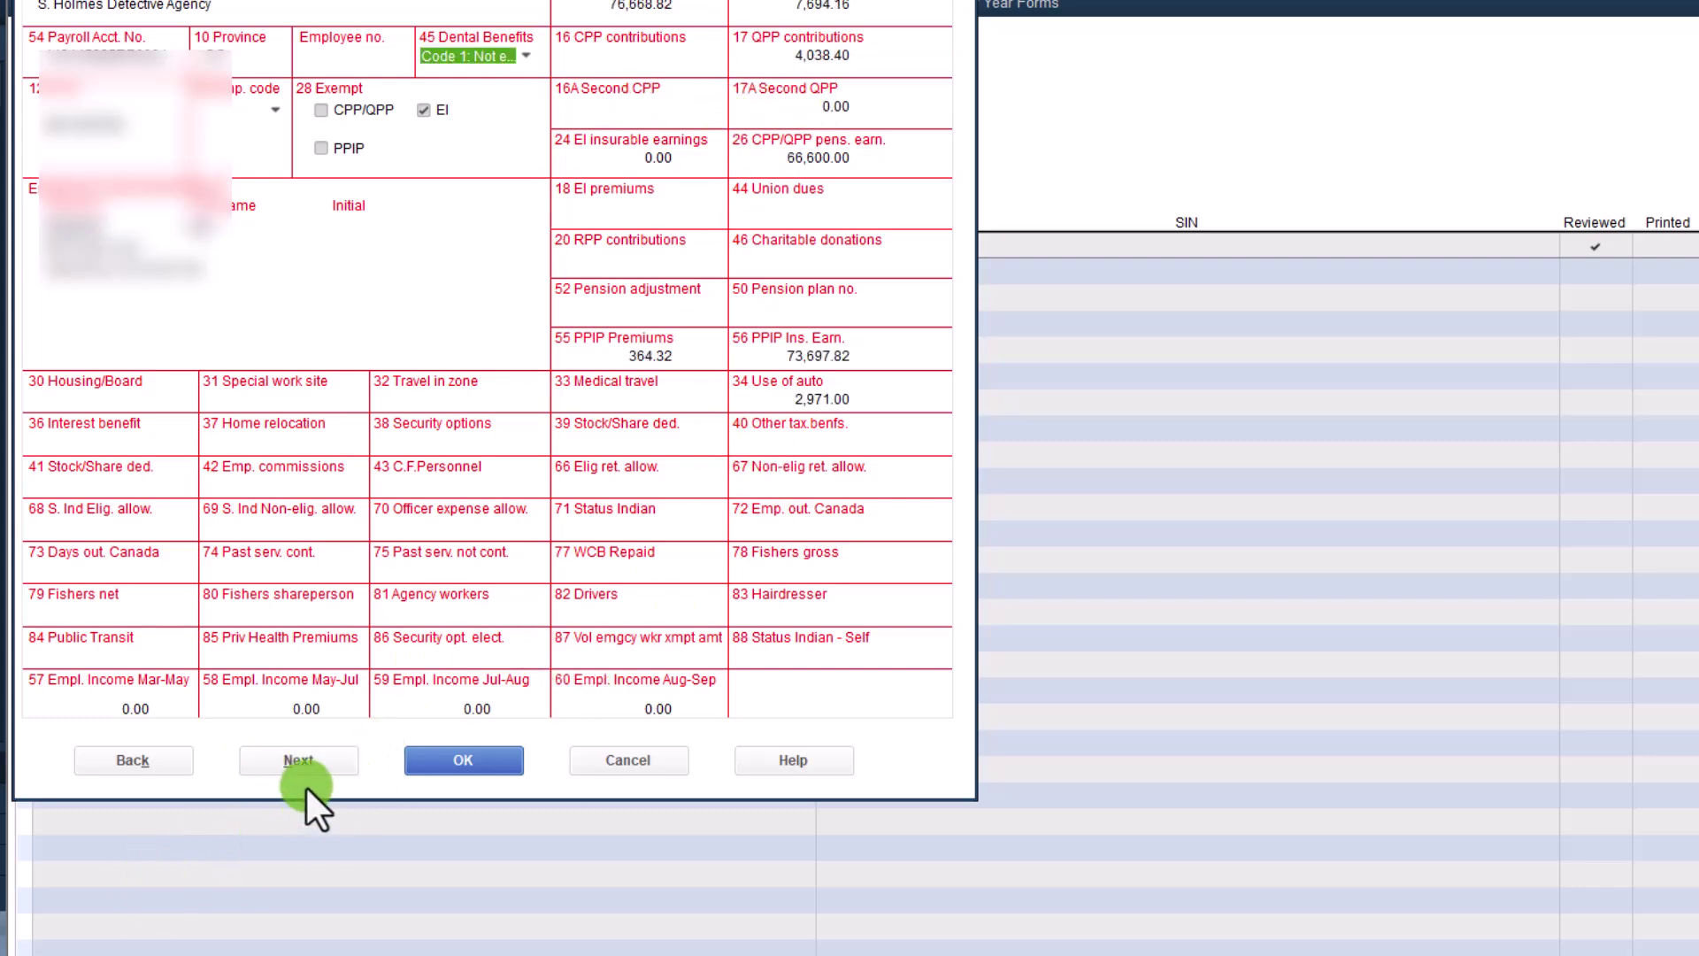
{"action": "left_click", "coordinate": [453, 759]}
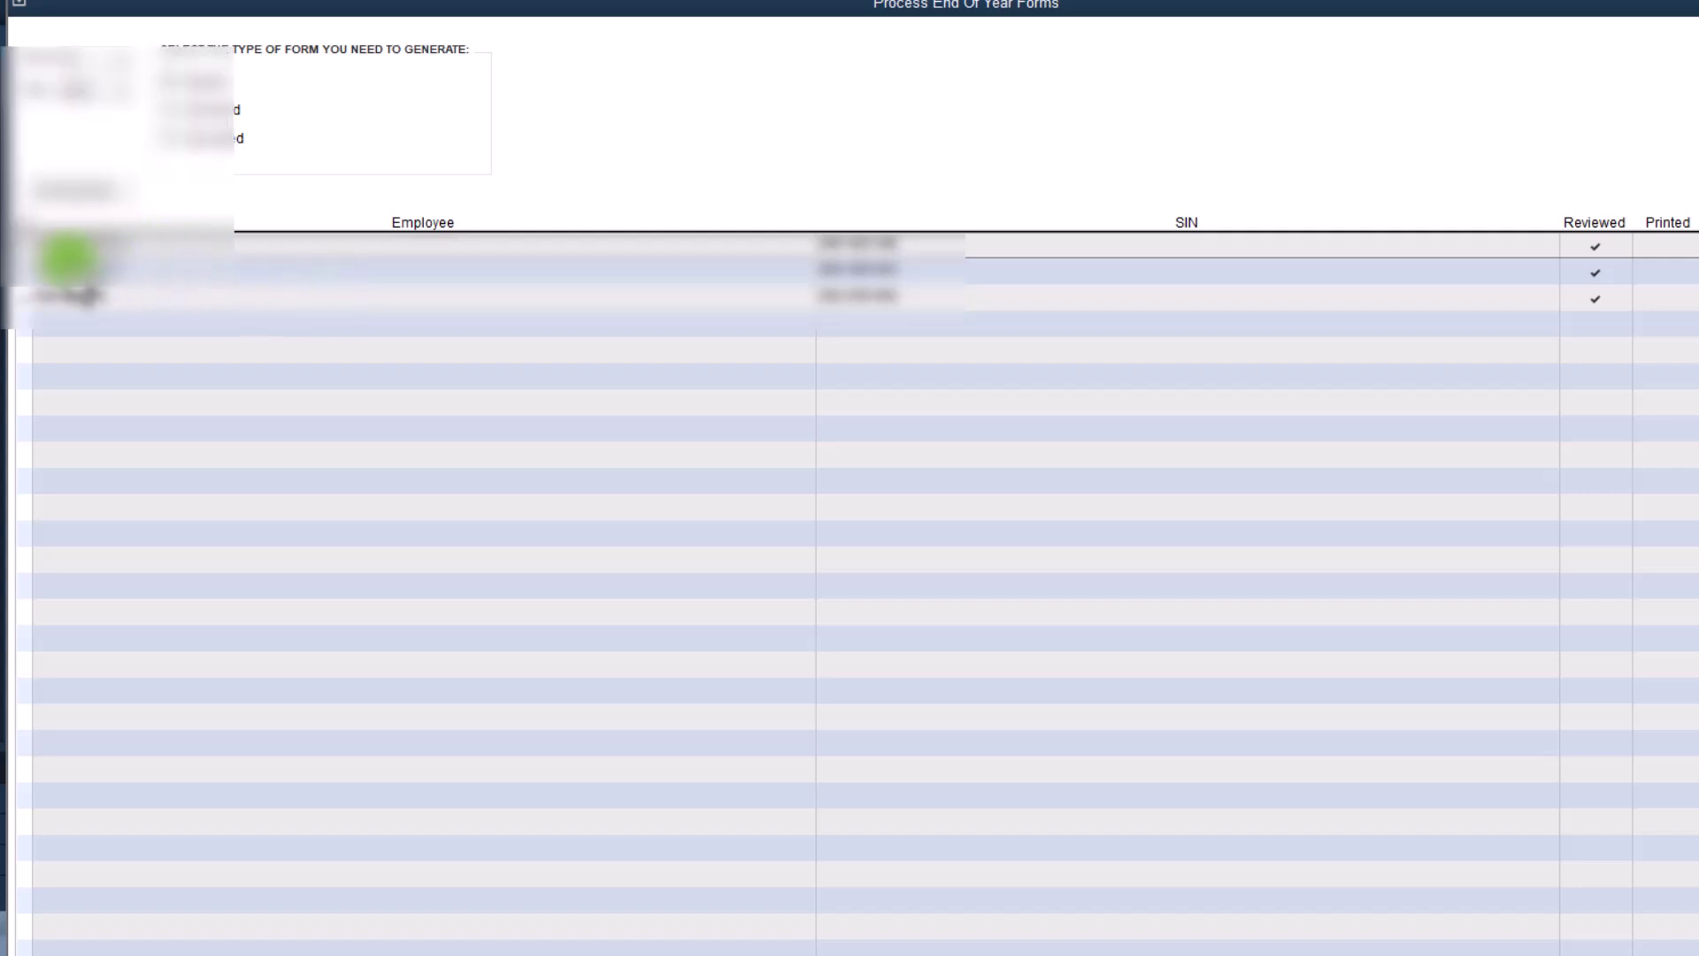
Open an employee's T4 slip and inspect box 26 adjustments, closing them without adding any.
{"action": "double_click", "coordinate": [80, 269]}
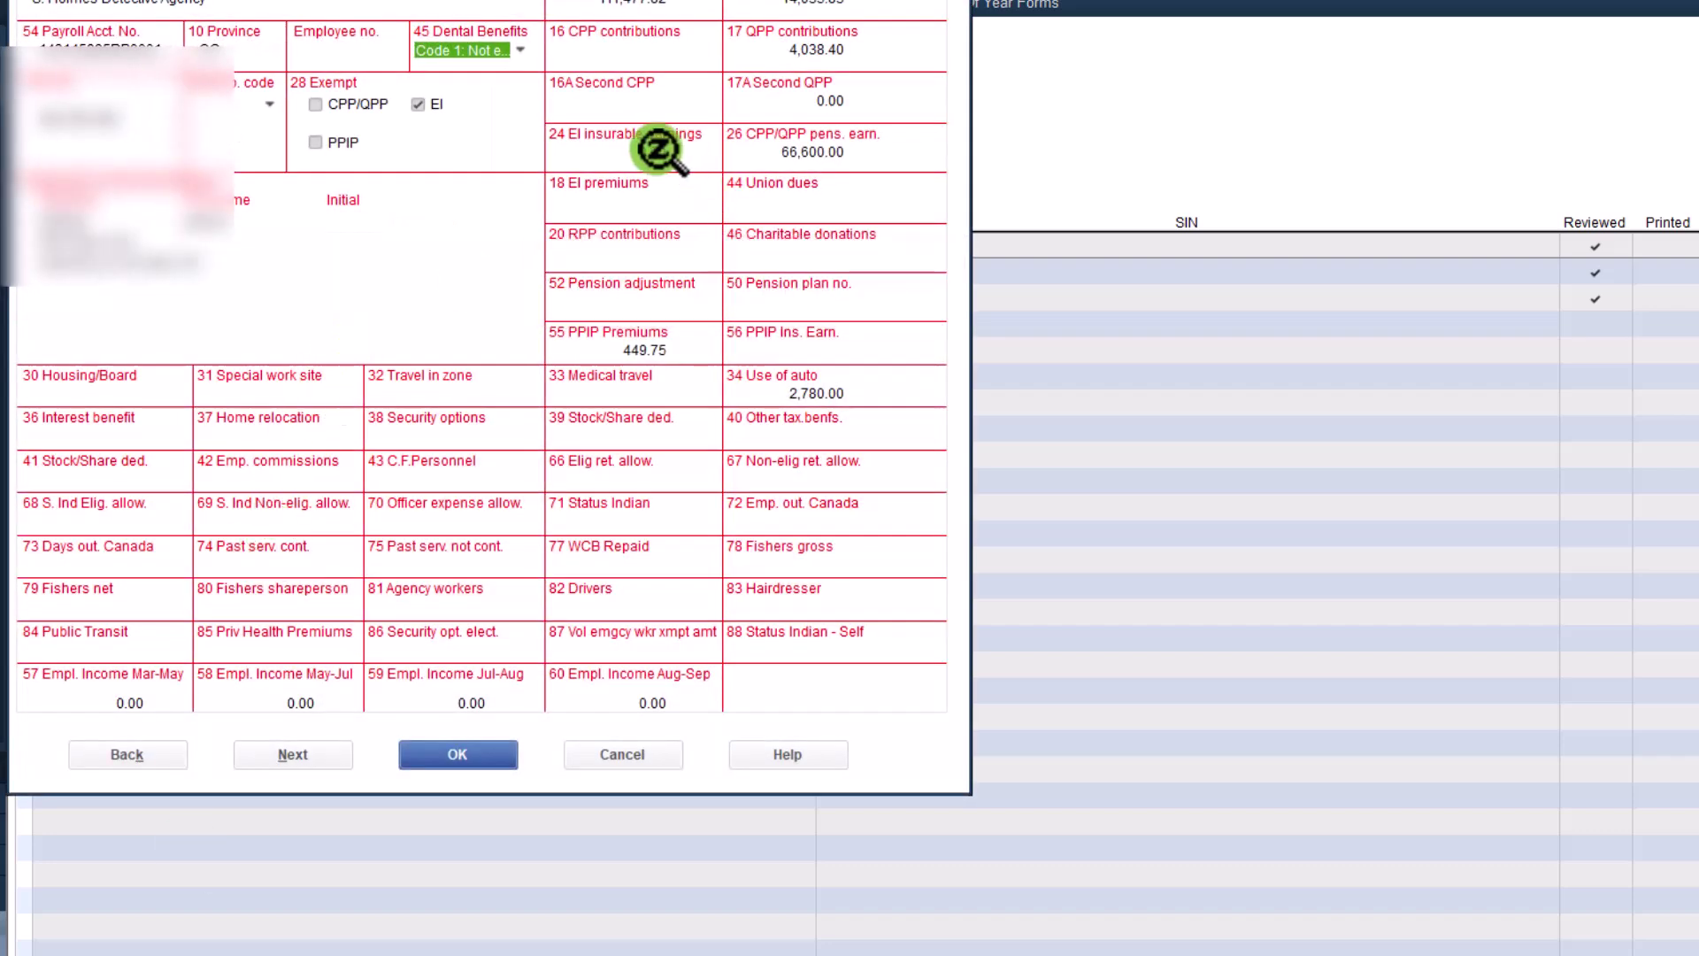
{"action": "double_click", "coordinate": [806, 151]}
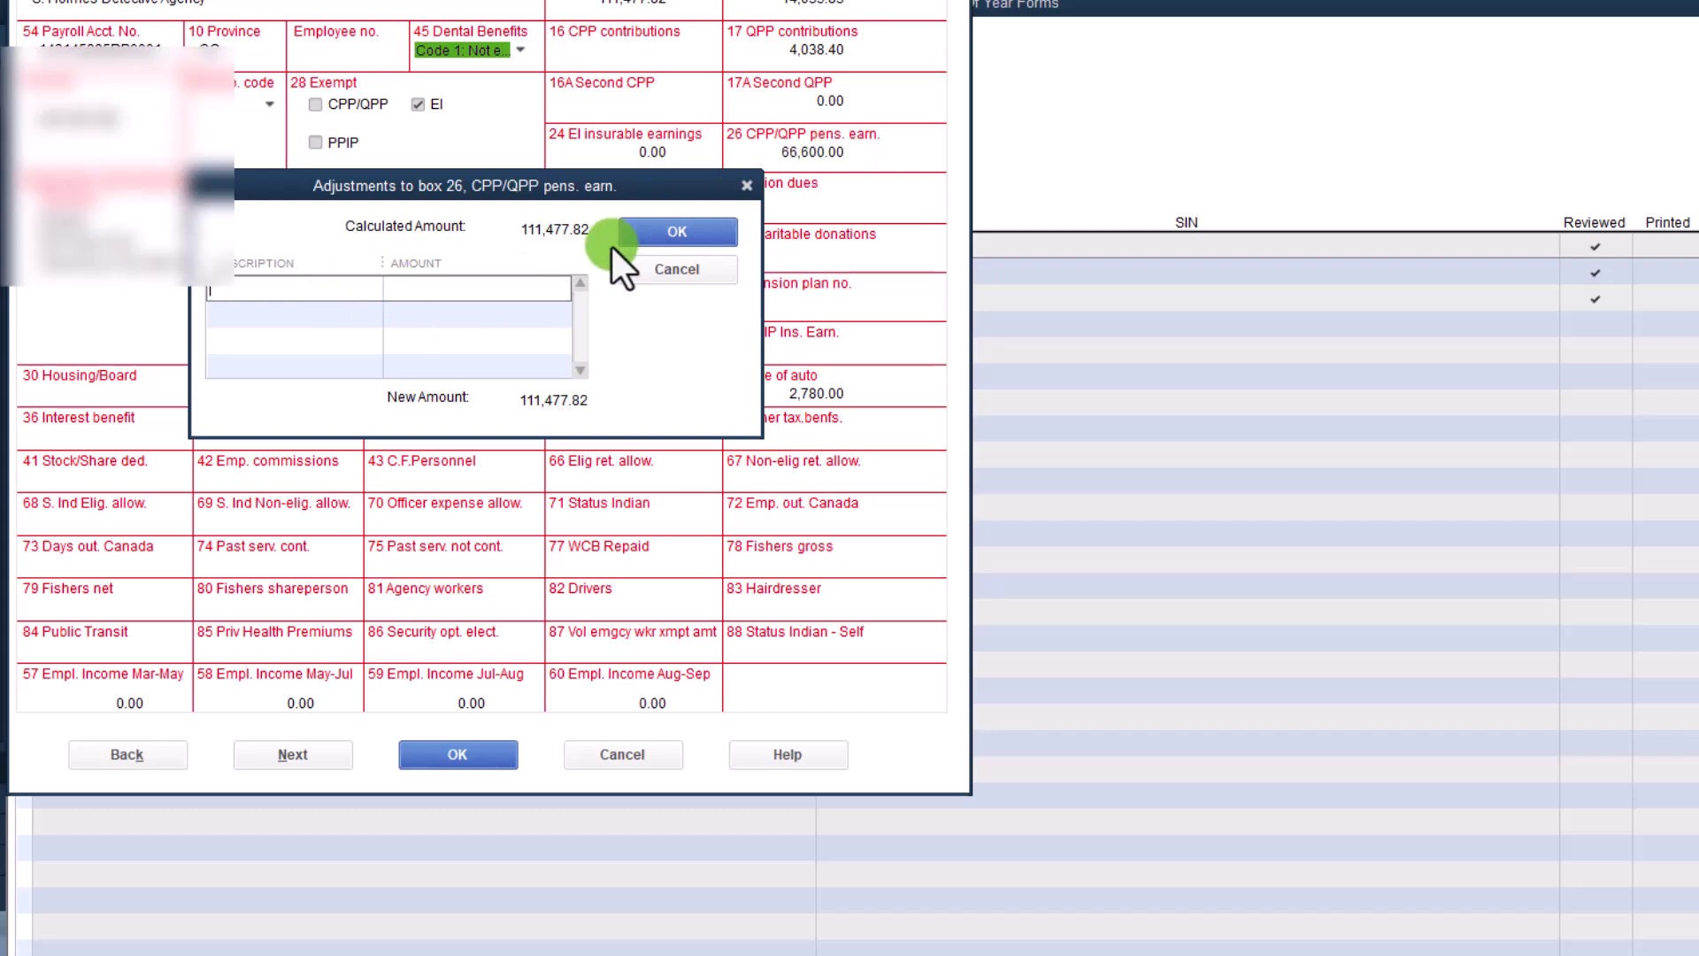
{"action": "left_click", "coordinate": [369, 292]}
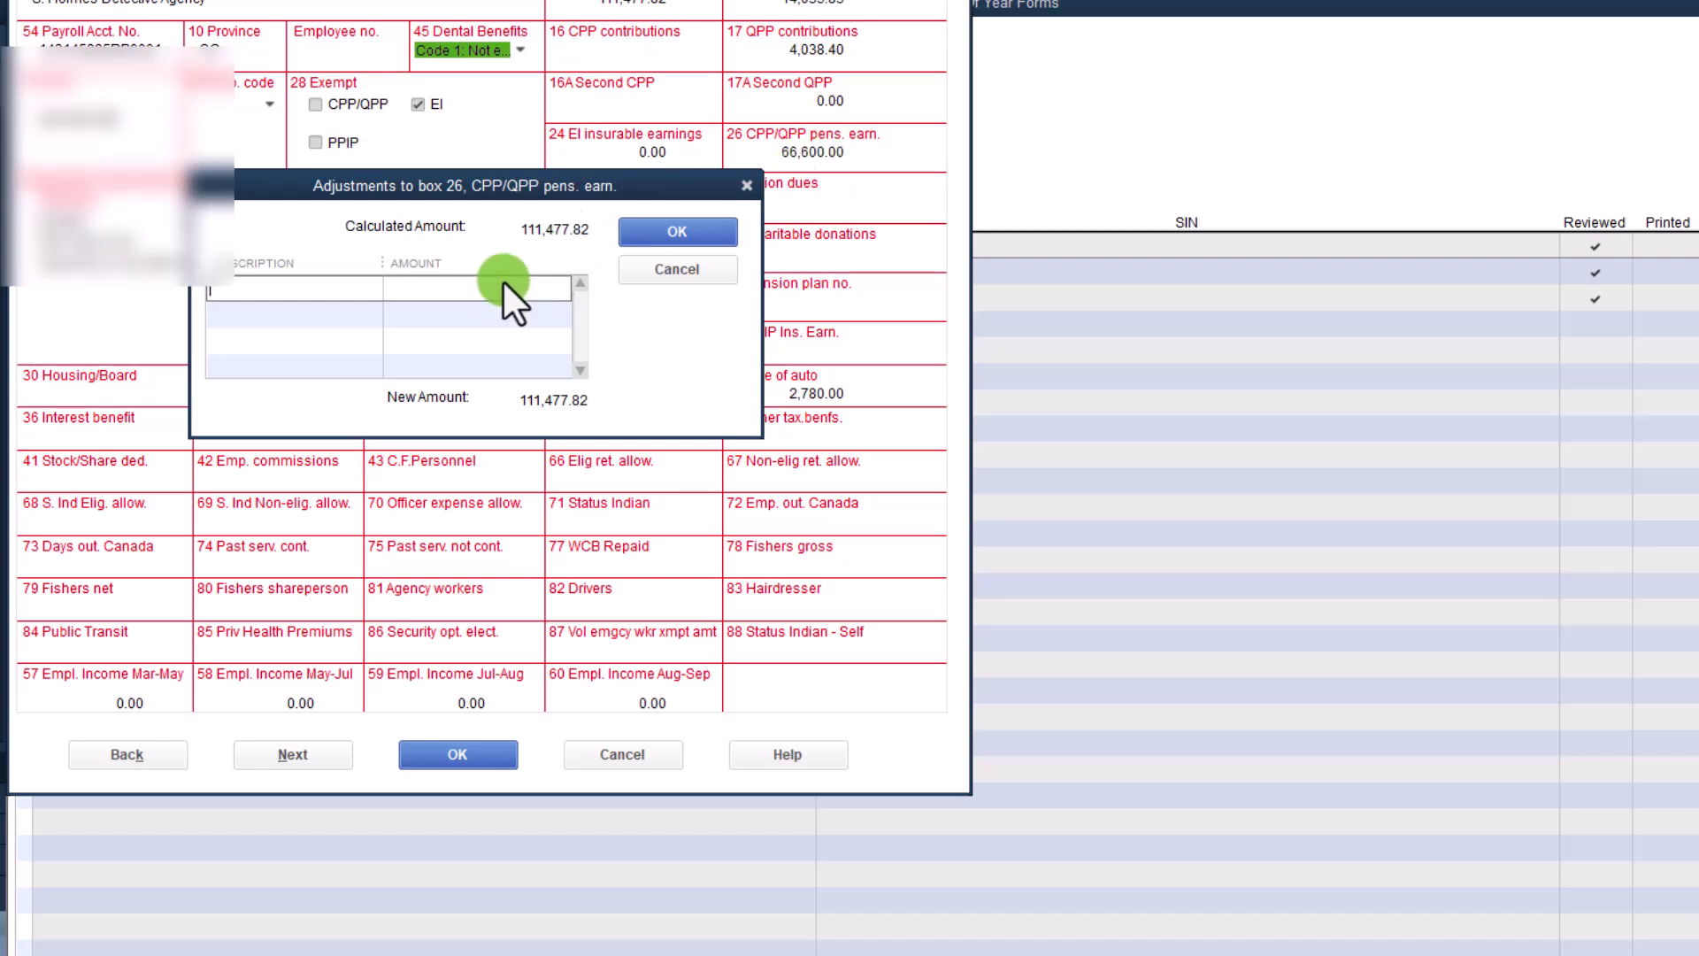
{"action": "left_click", "coordinate": [471, 285]}
{"action": "left_click", "coordinate": [677, 269]}
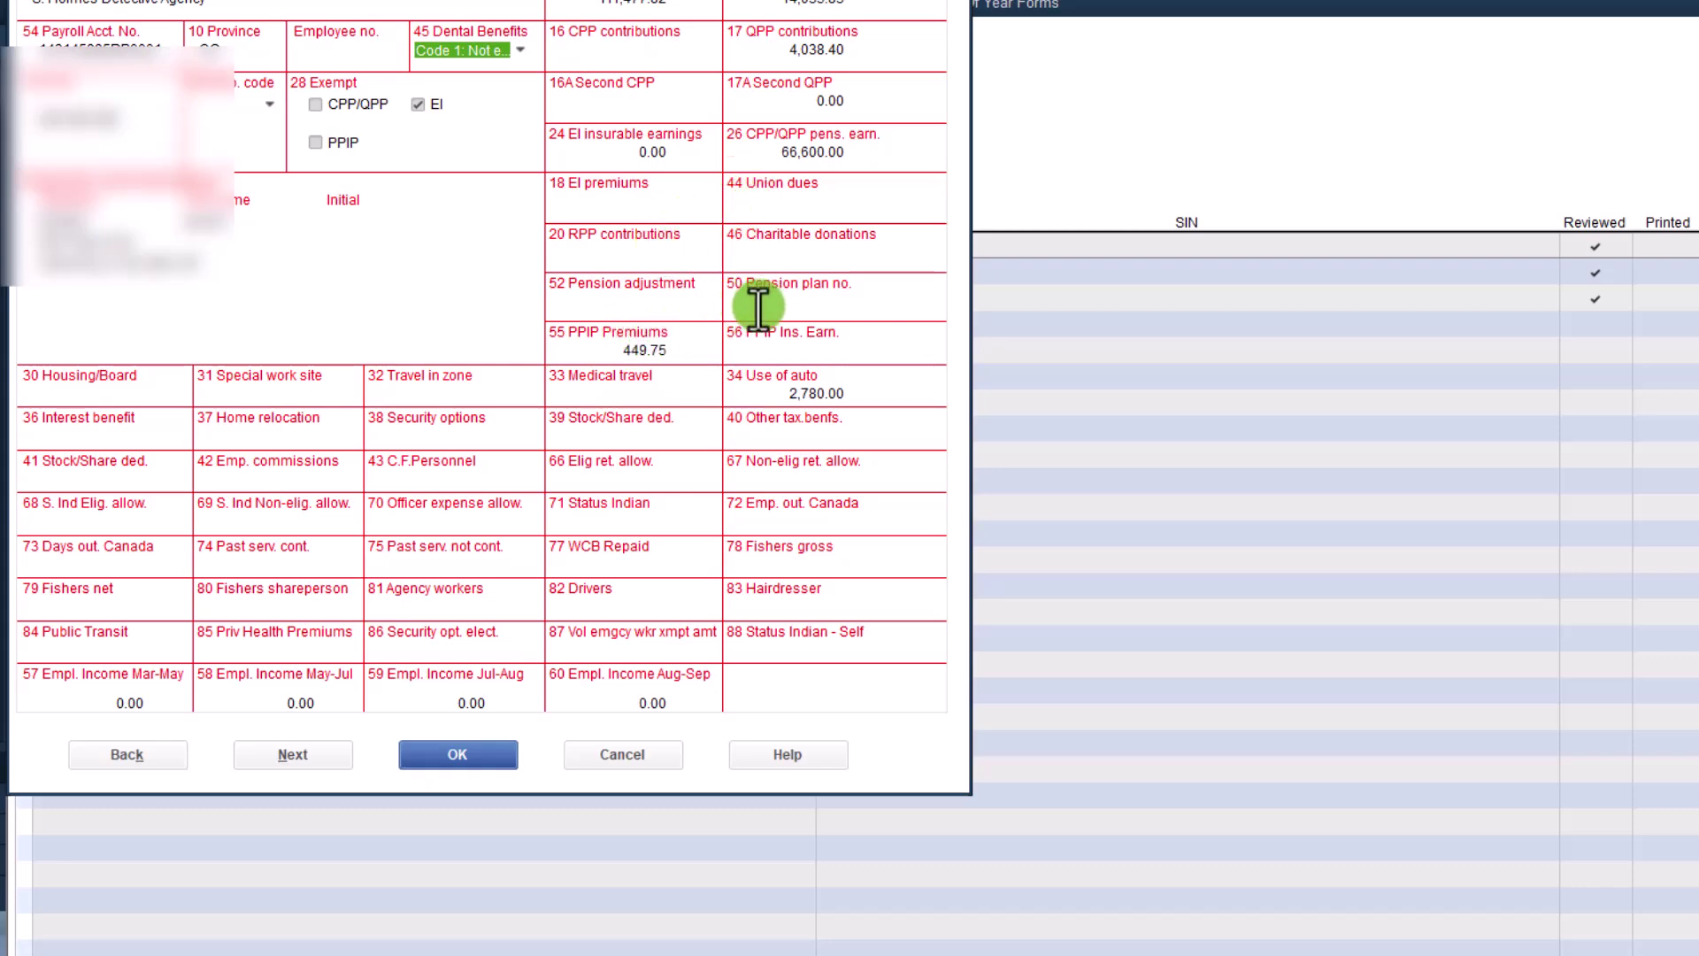
{"action": "double_click", "coordinate": [806, 159]}
{"action": "key", "text": "Escape"}
Print the 2023 T4 slips as Employee Copies (No Business Number Printed).
{"action": "left_click", "coordinate": [478, 763]}
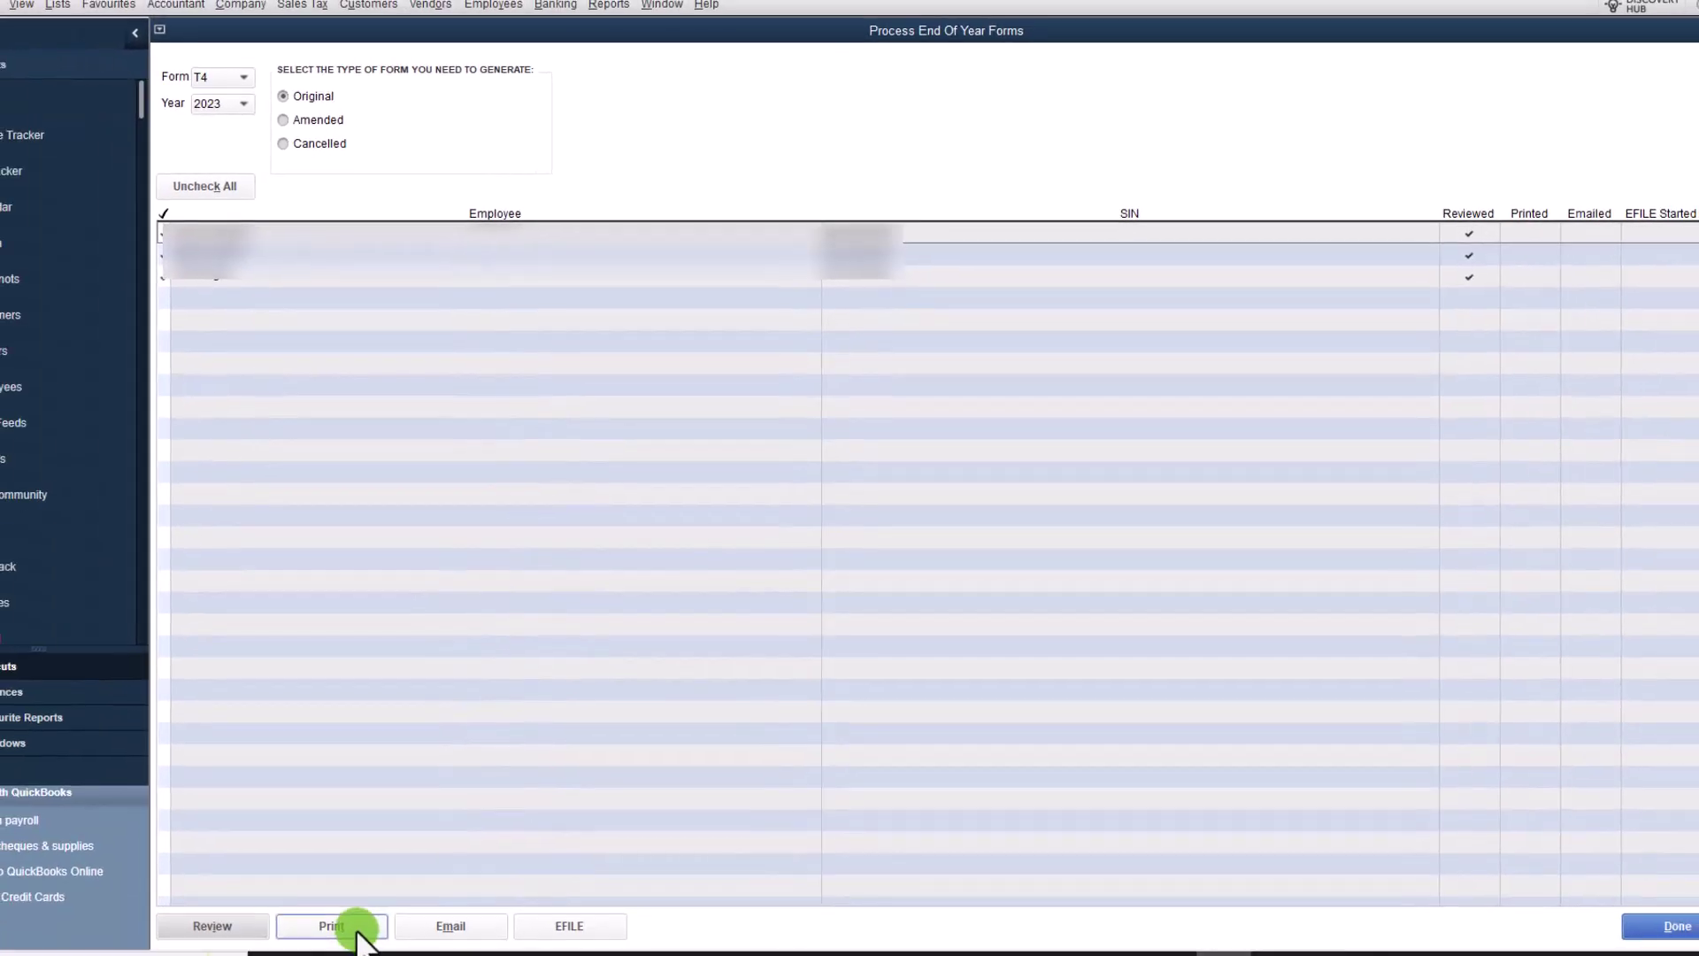
{"action": "left_click", "coordinate": [332, 925]}
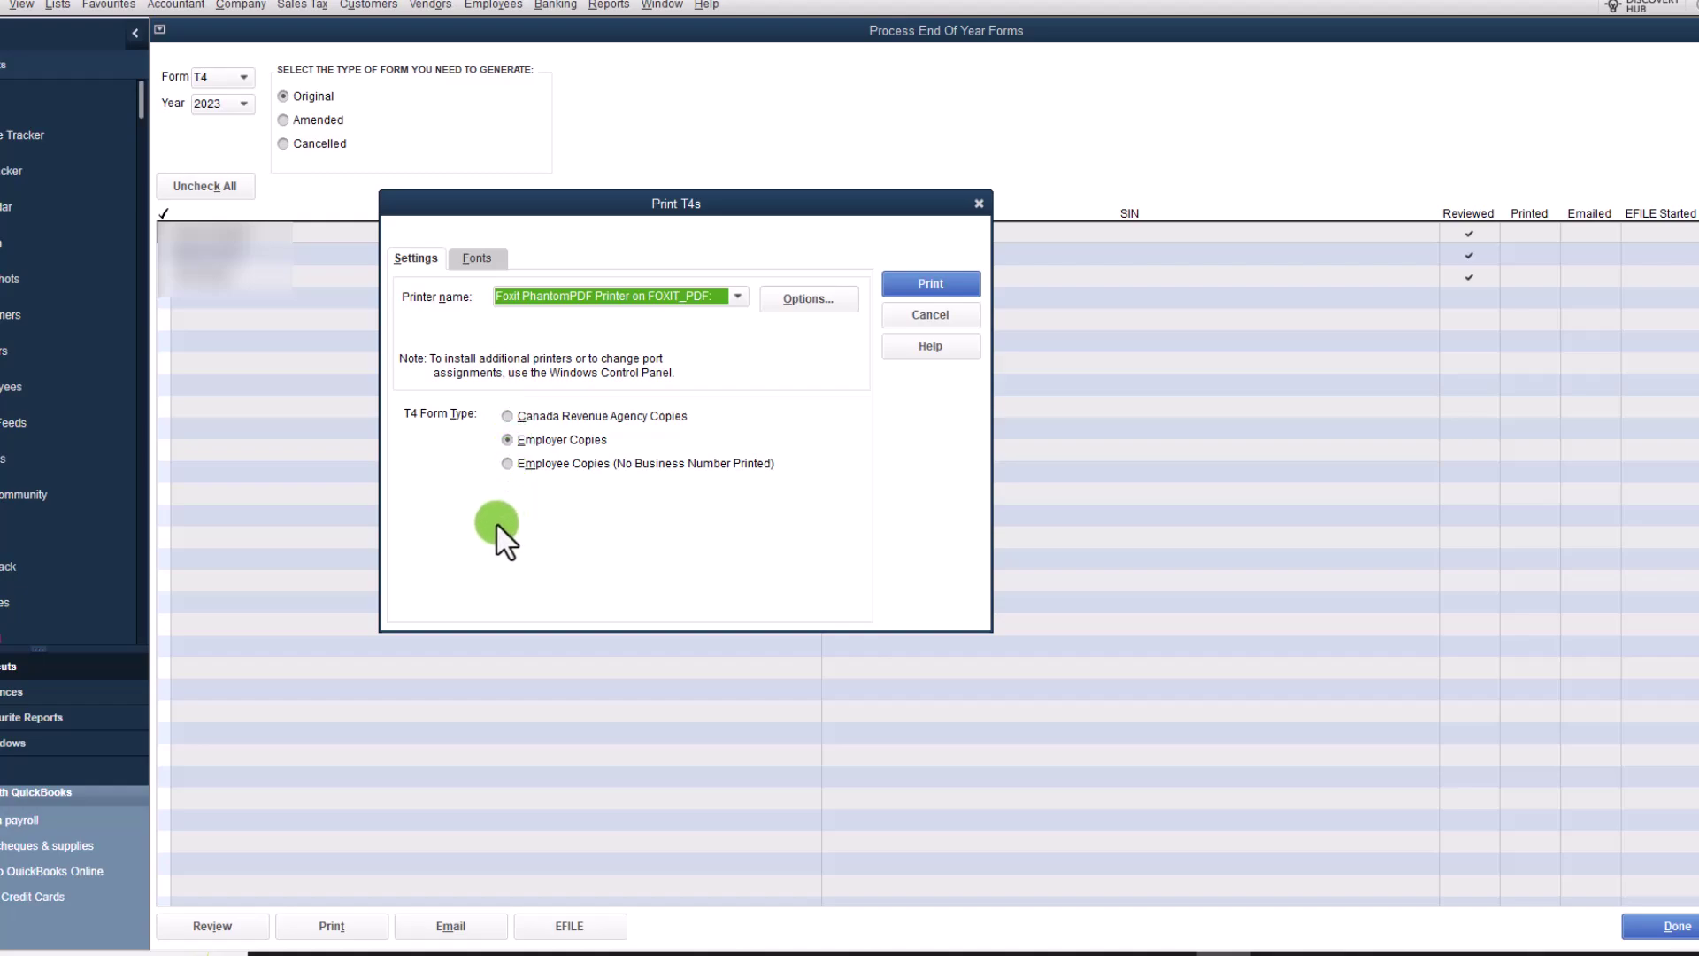
{"action": "left_click", "coordinate": [508, 462]}
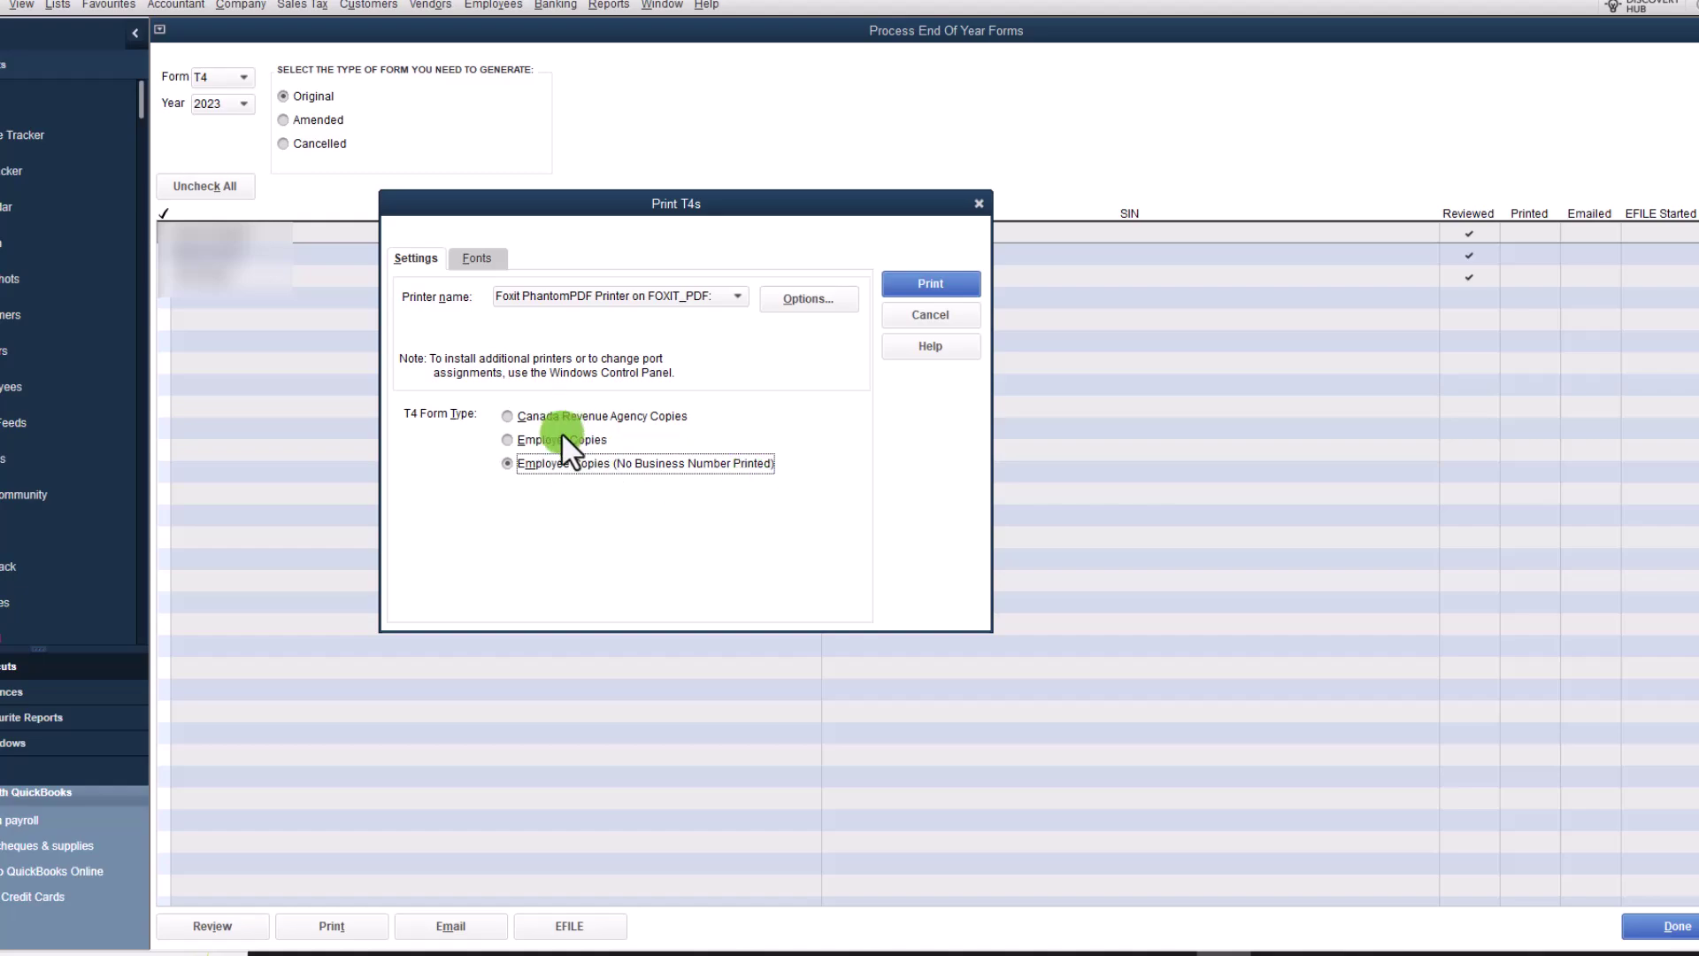
{"action": "left_click", "coordinate": [925, 284]}
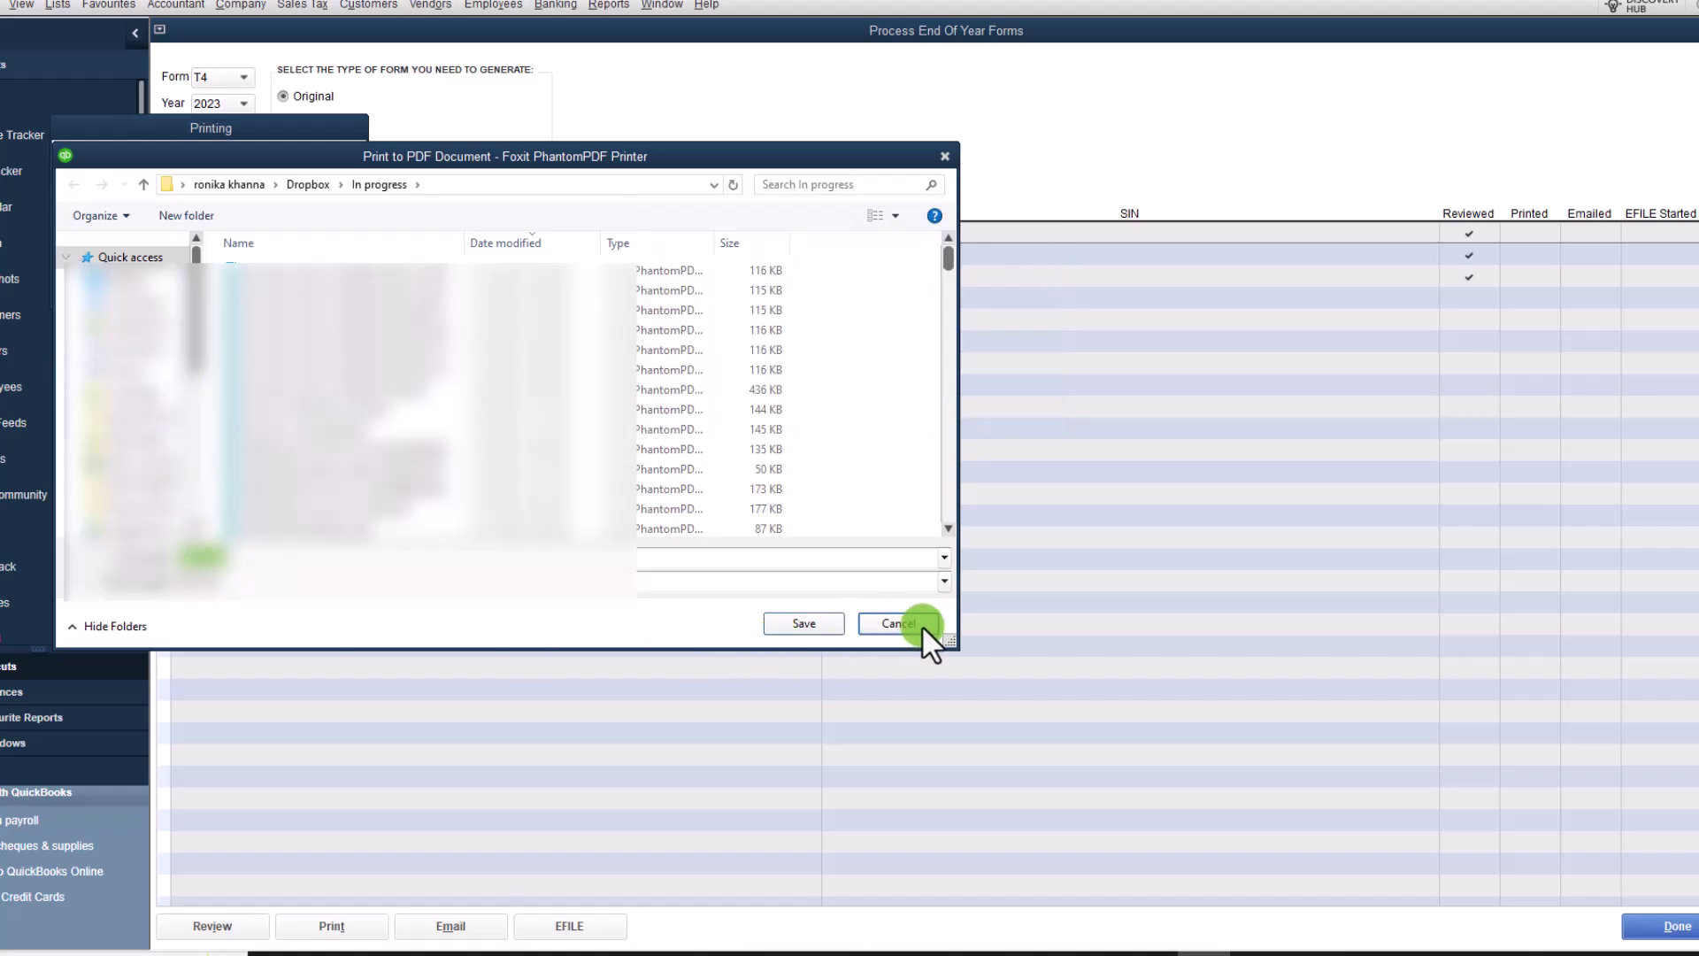
Cancel the Foxit PDF save and acknowledge the reminder about required T4 copies.
{"action": "left_click", "coordinate": [917, 625]}
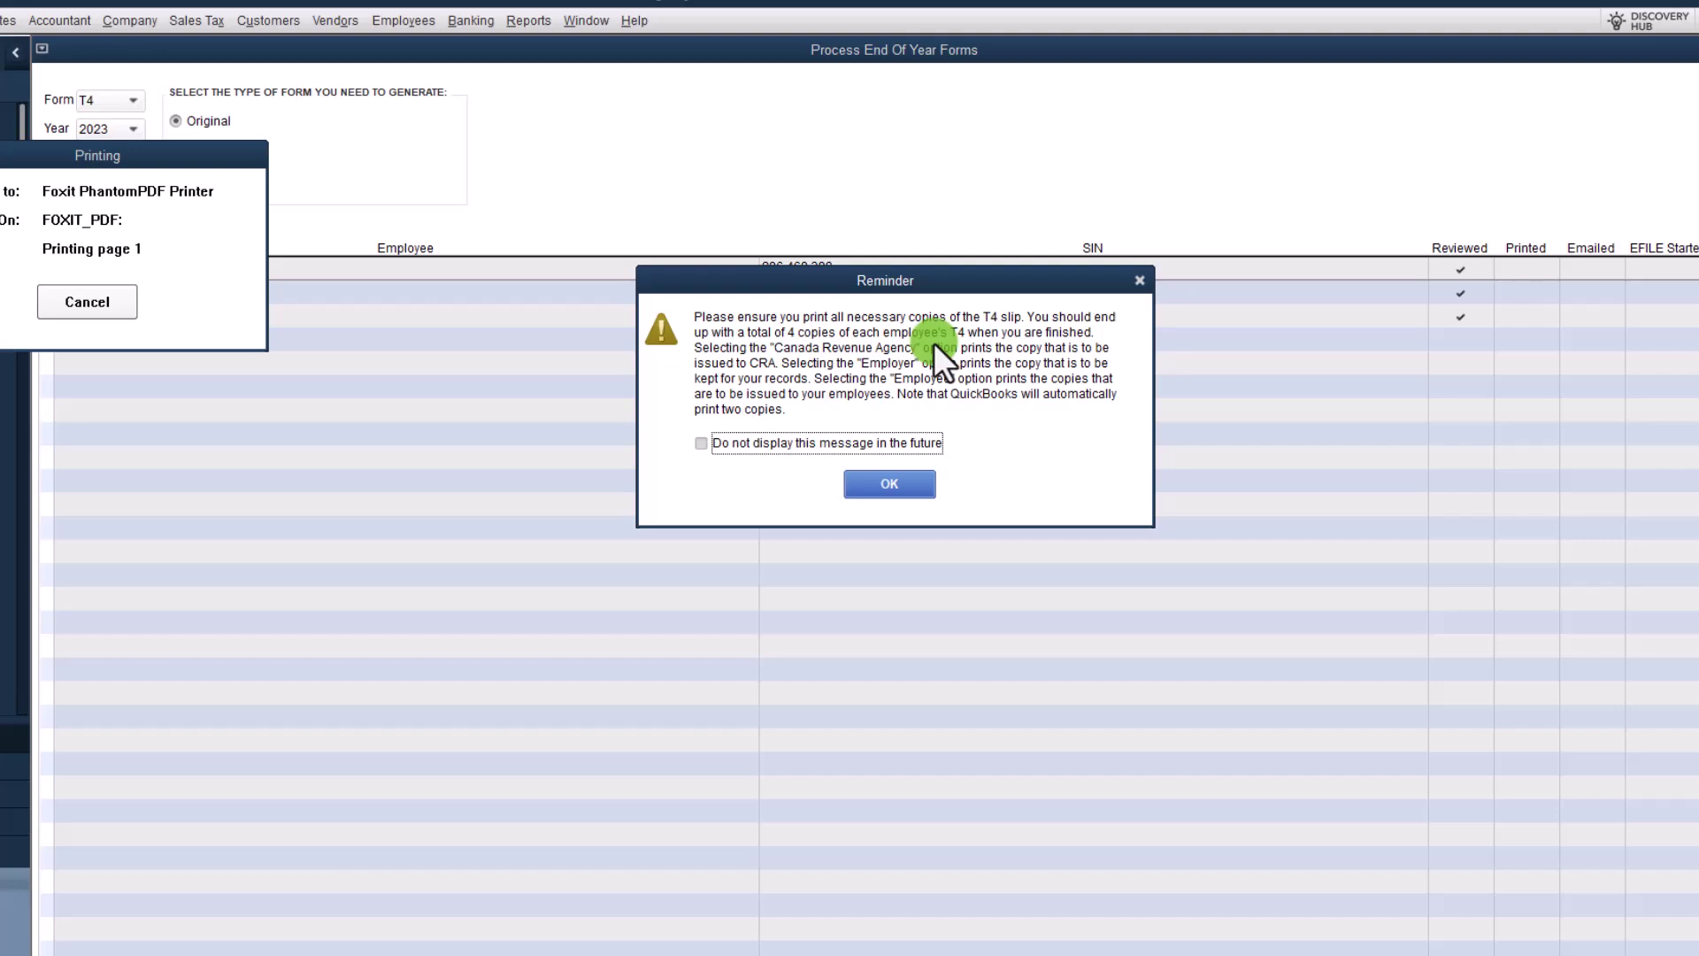
{"action": "left_click", "coordinate": [896, 485]}
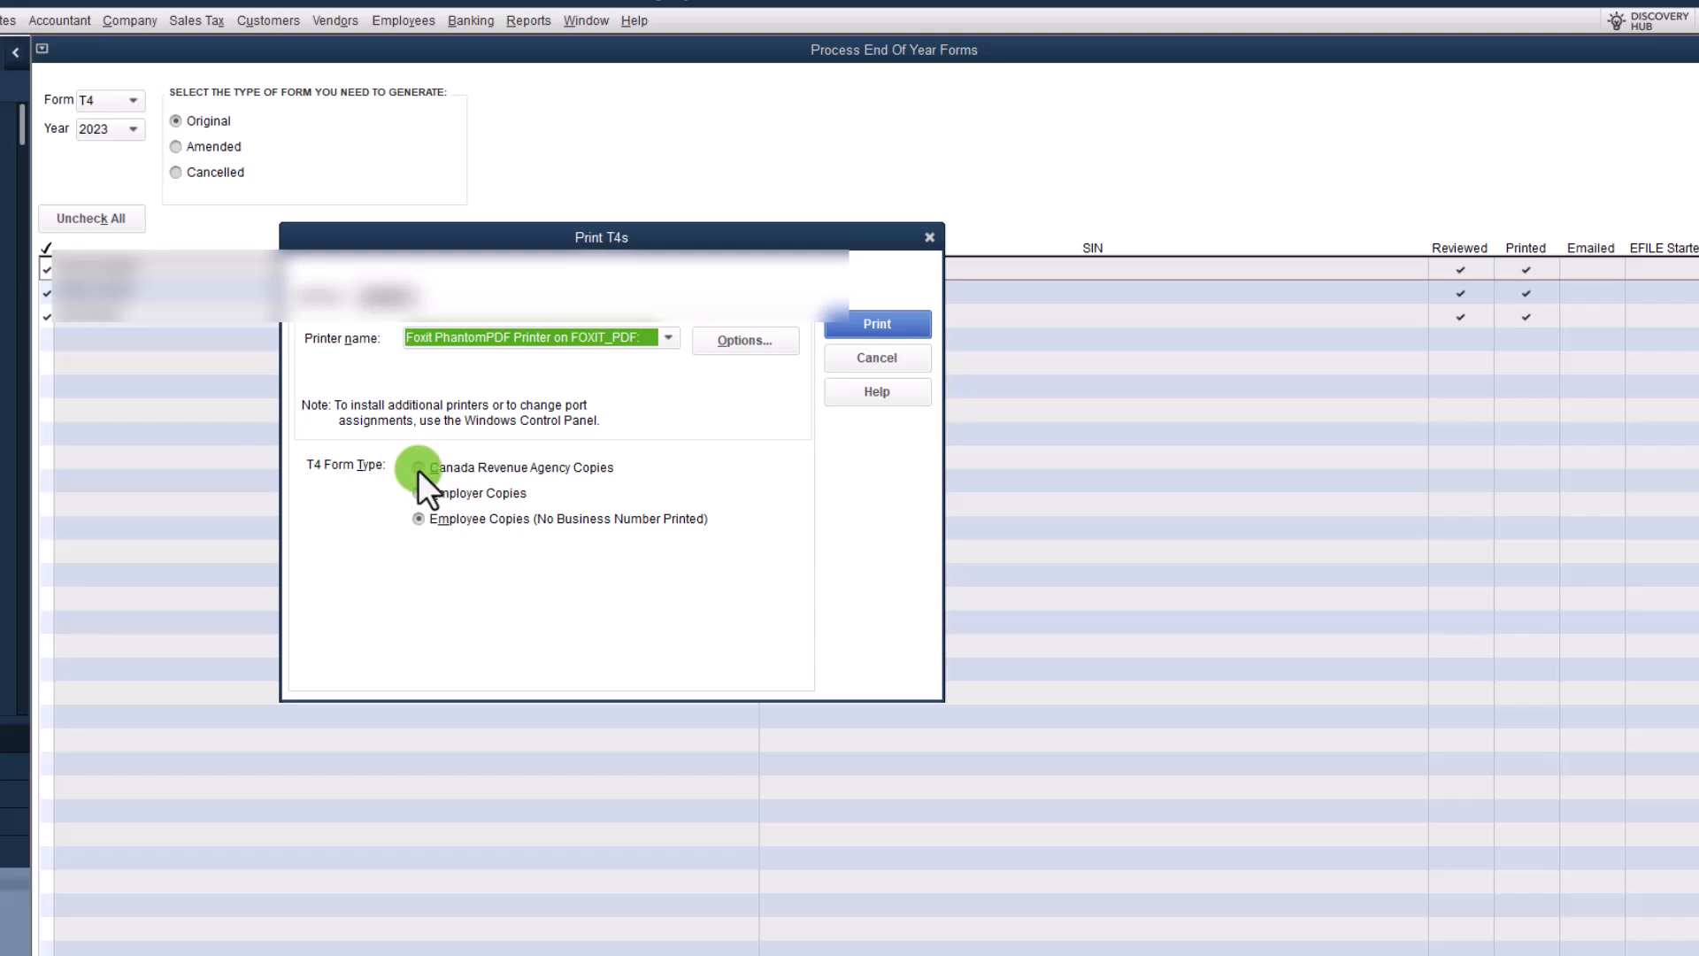
Close the Print T4s options dialog.
{"action": "left_click", "coordinate": [929, 239]}
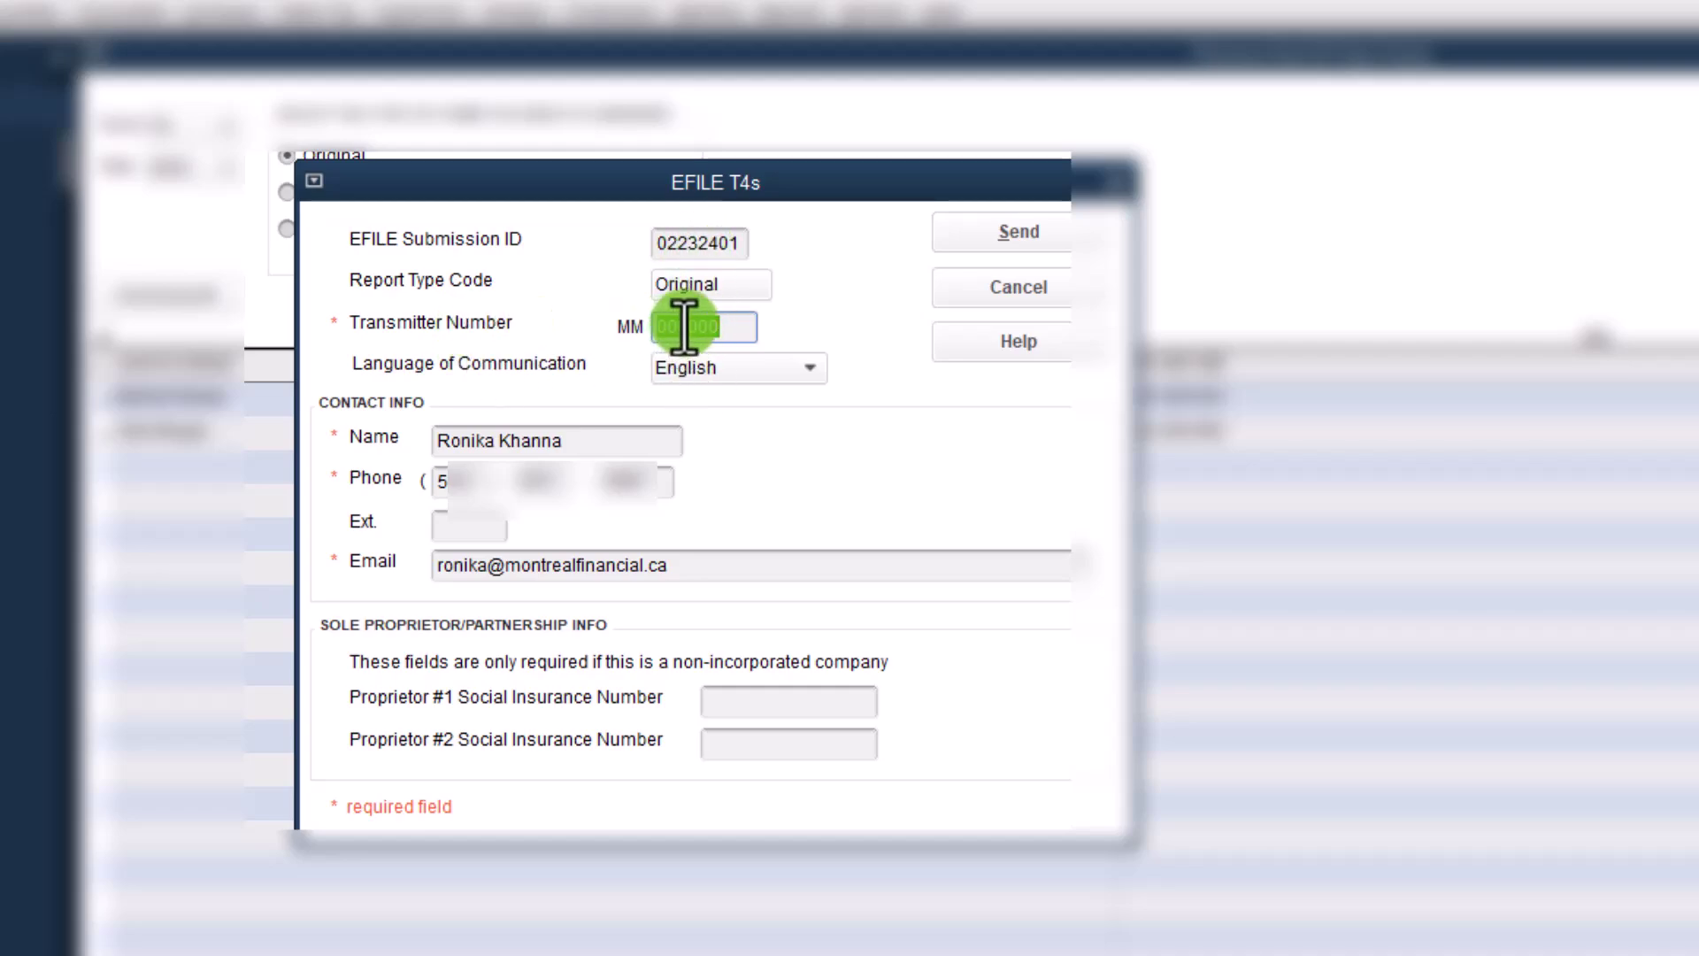
{"action": "left_click_drag", "start_coordinate": [685, 327], "coordinate": [740, 329]}
{"action": "left_click", "coordinate": [740, 329]}
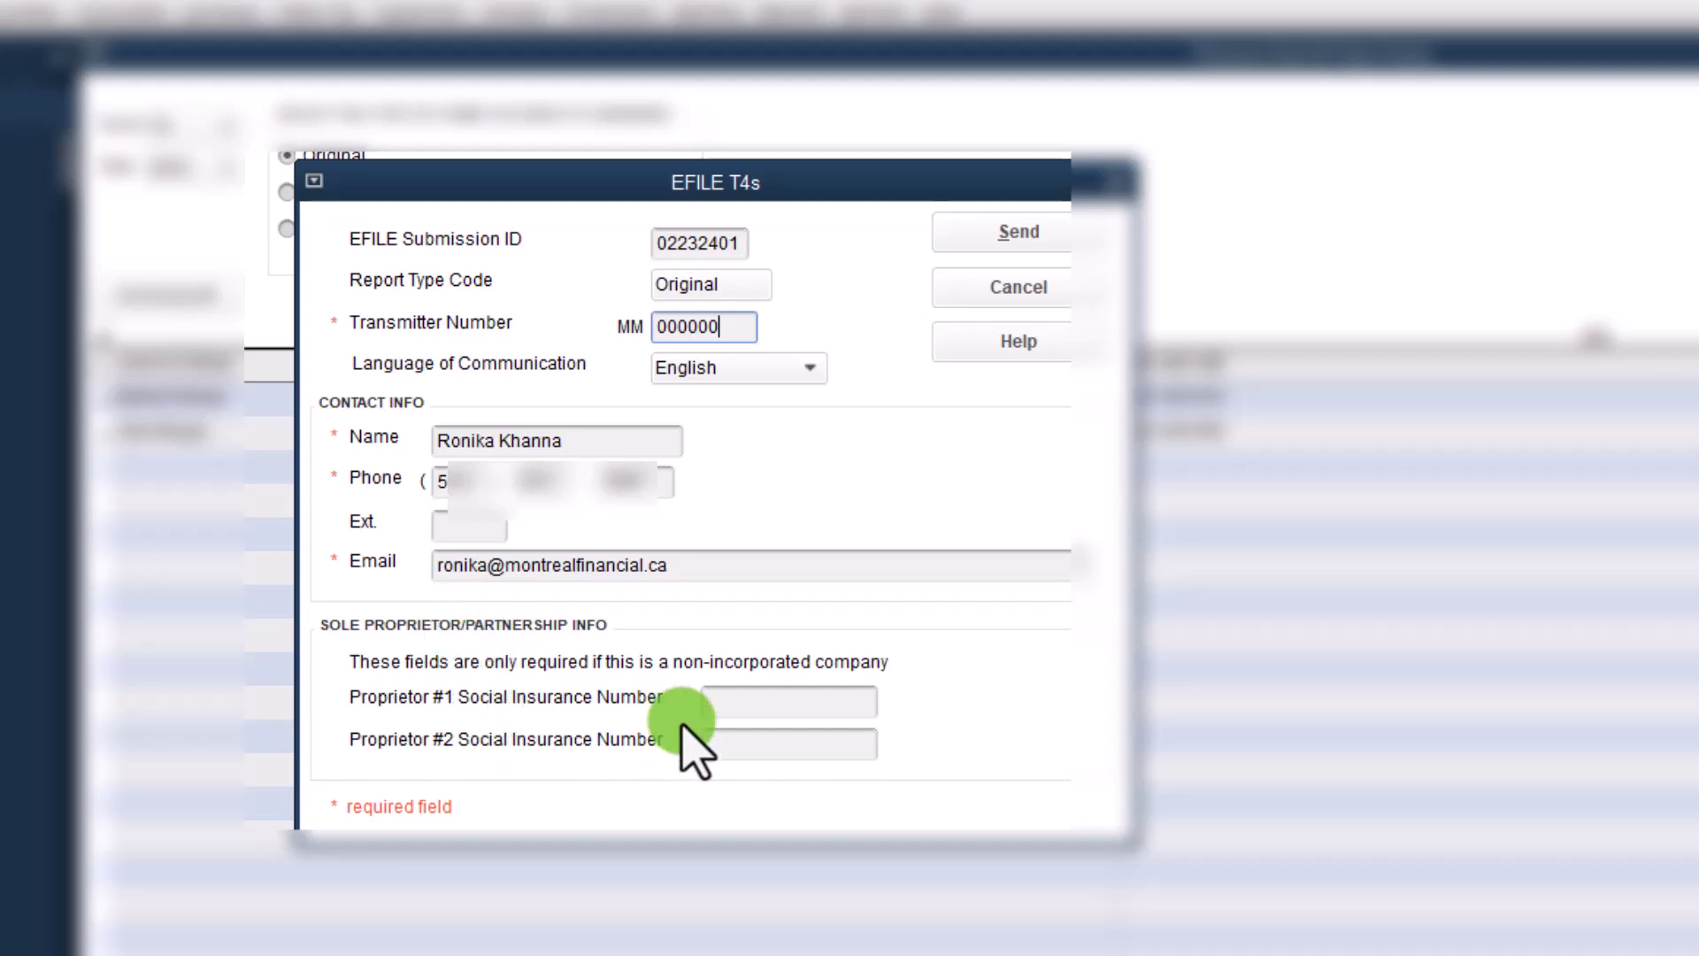
{"action": "left_click", "coordinate": [729, 702]}
{"action": "left_click", "coordinate": [746, 742]}
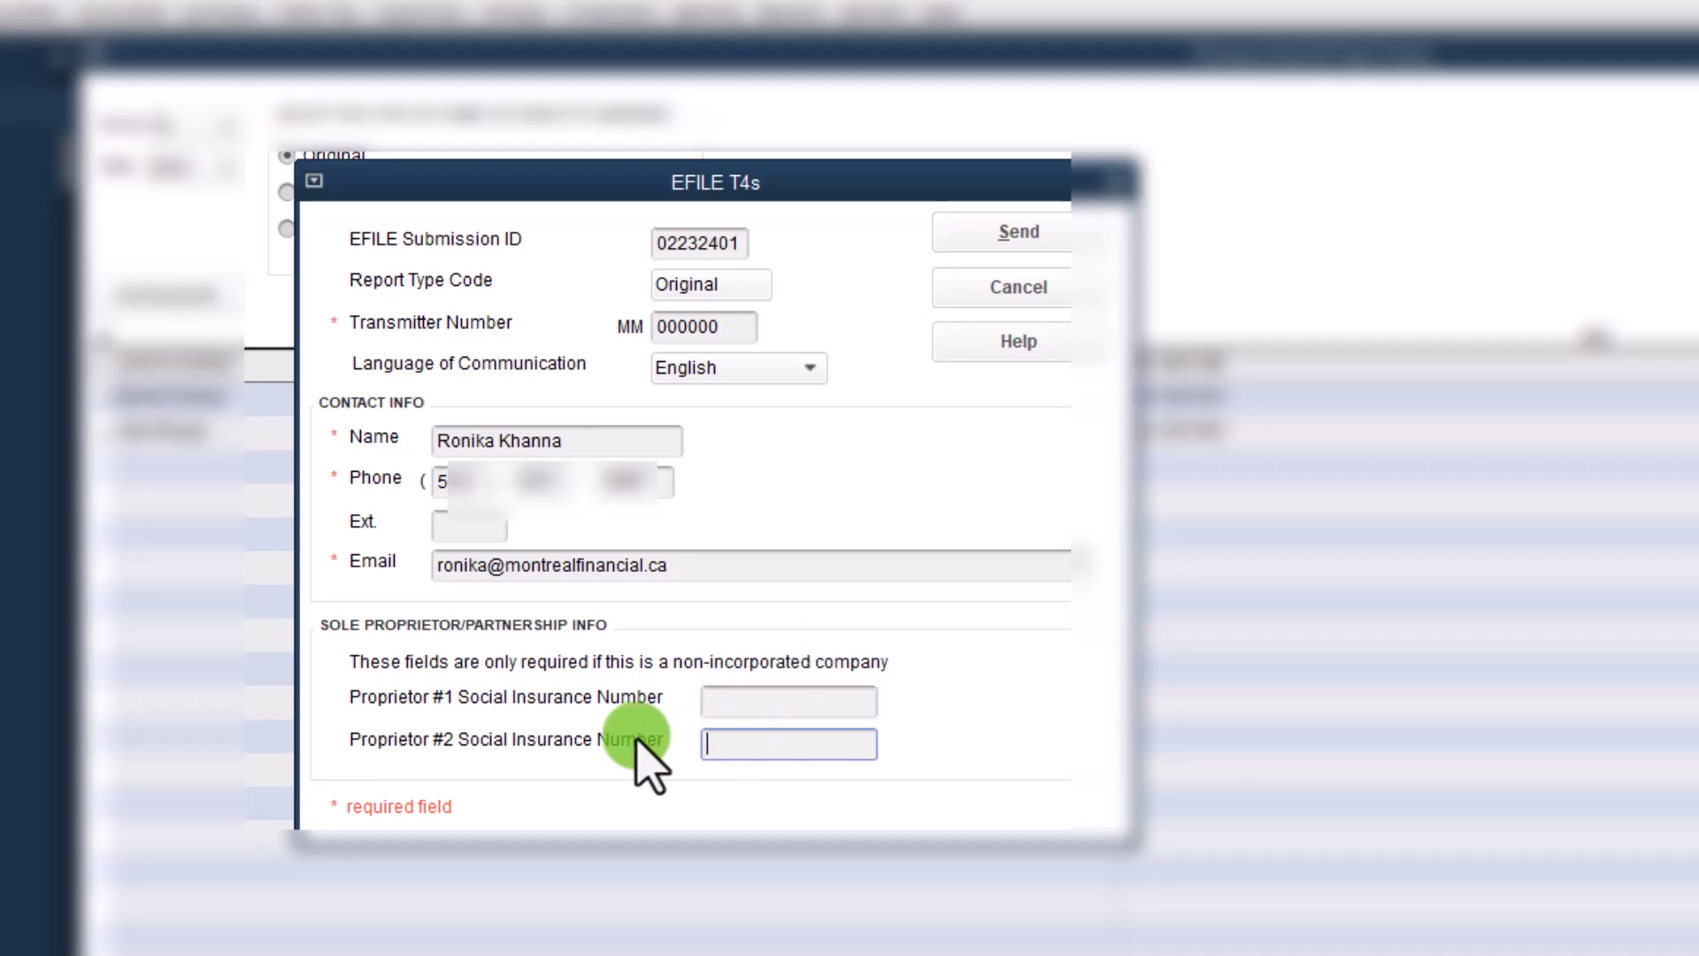
{"action": "left_click", "coordinate": [785, 700]}
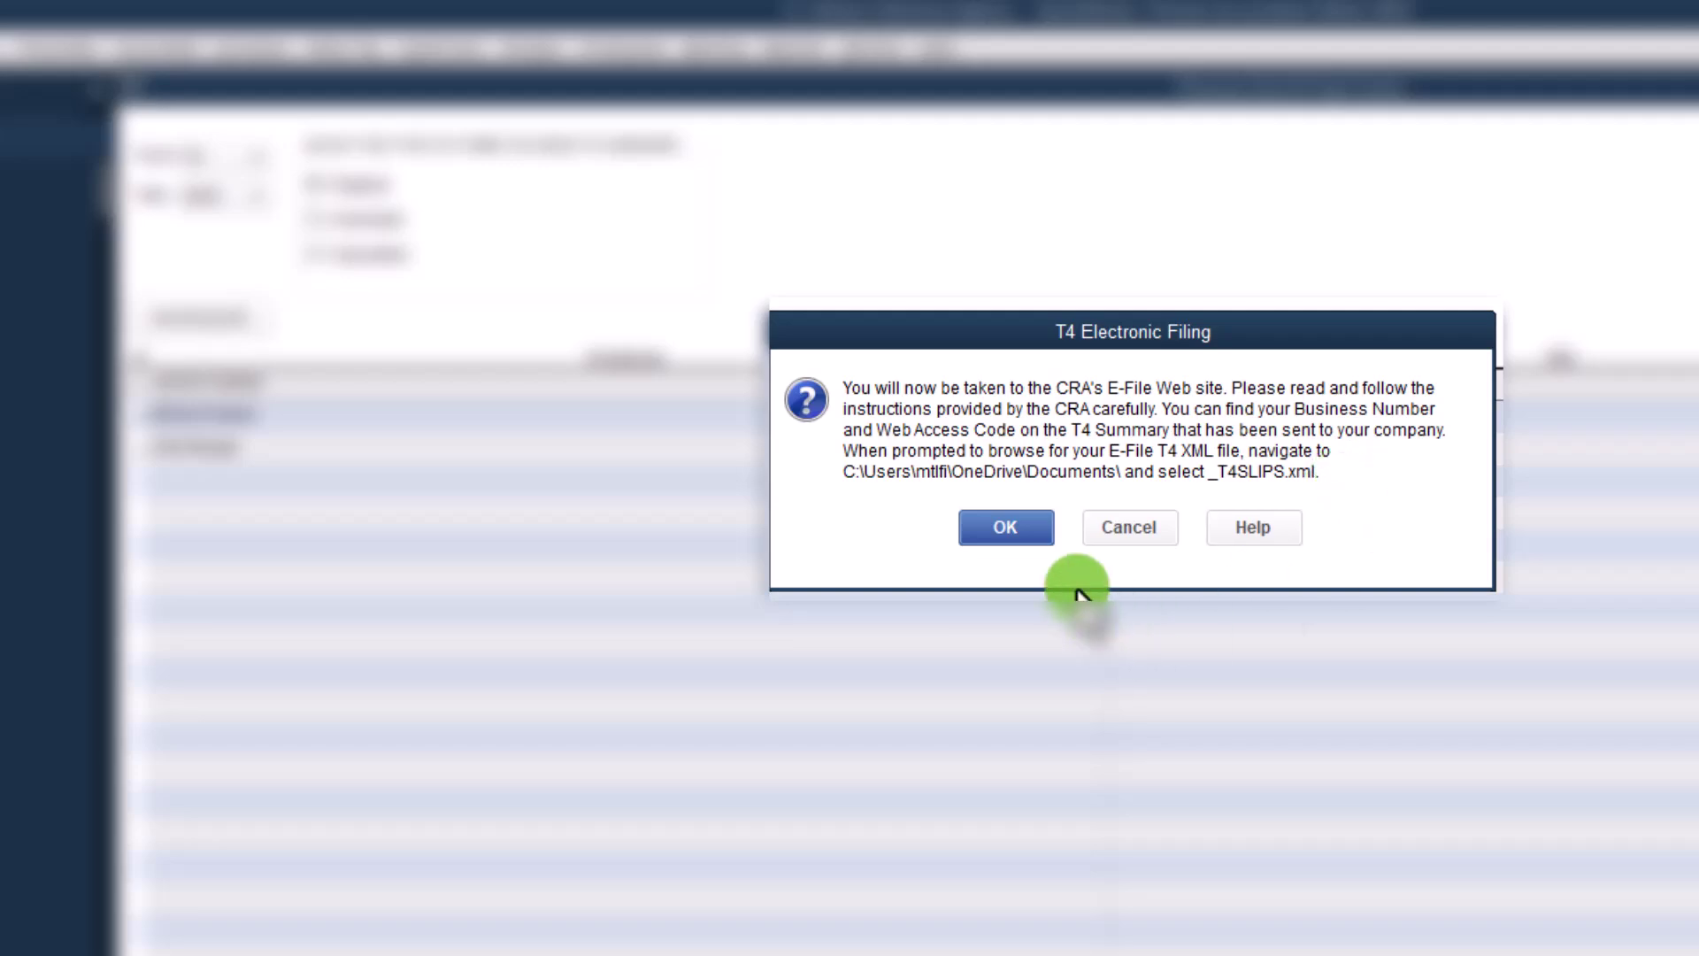
Continue to the CRA e-file website and dismiss the website survey popup.
{"action": "left_click", "coordinate": [1007, 528]}
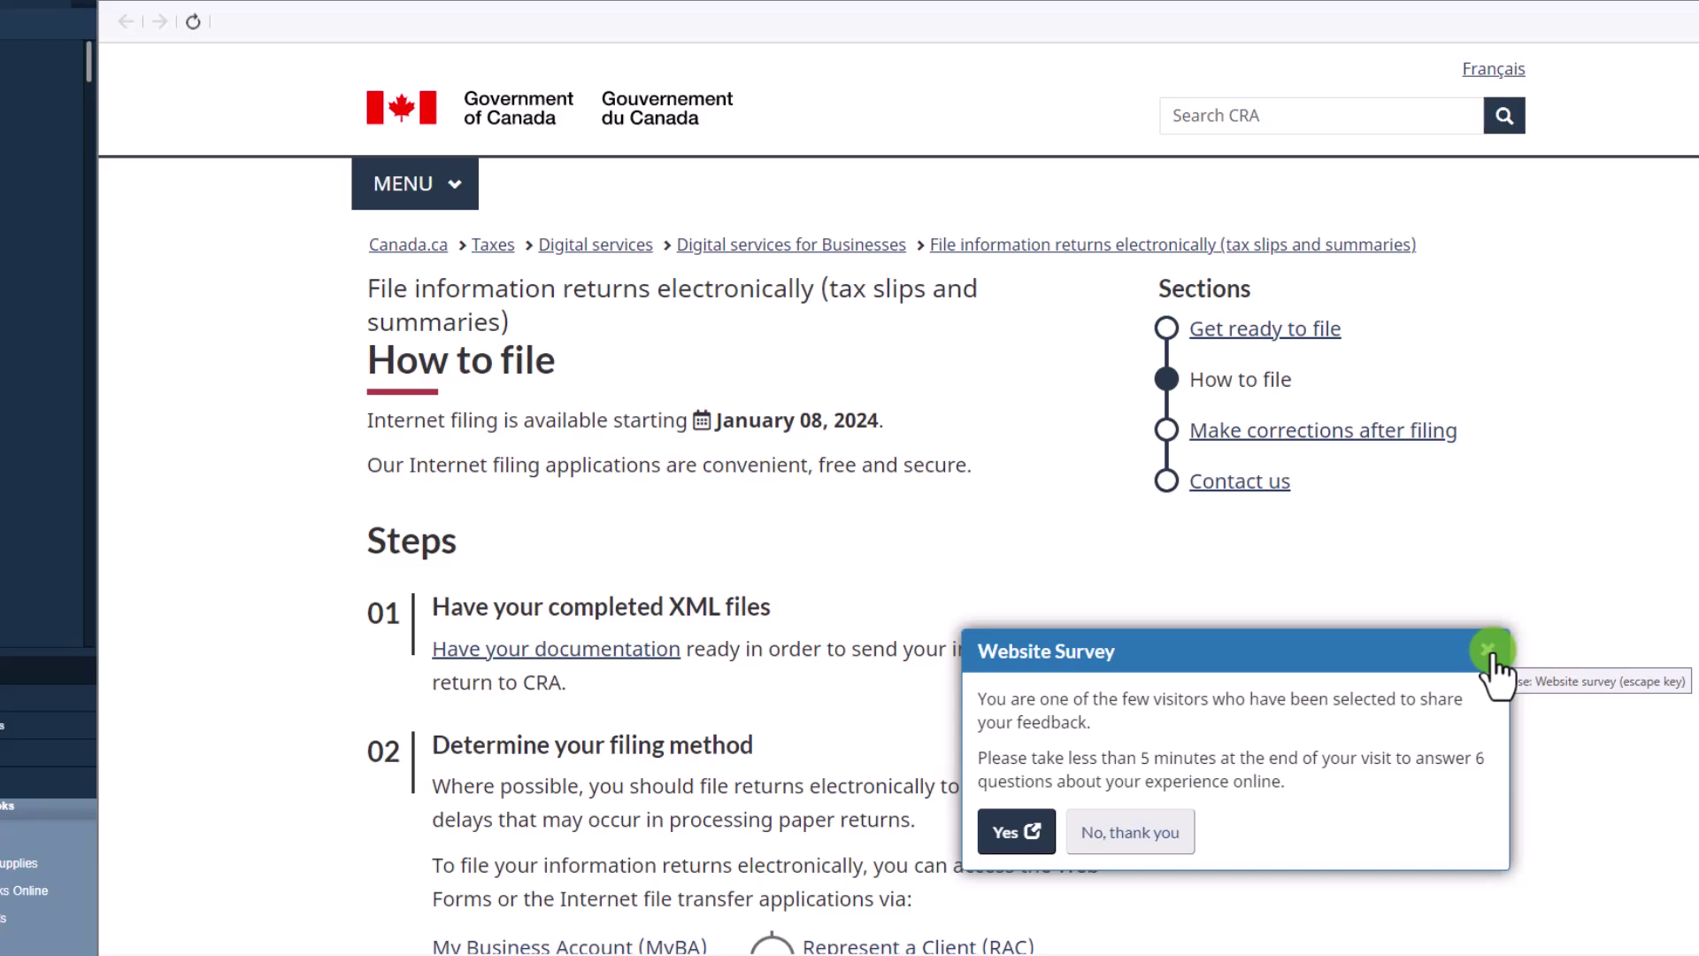
{"action": "left_click", "coordinate": [1494, 657]}
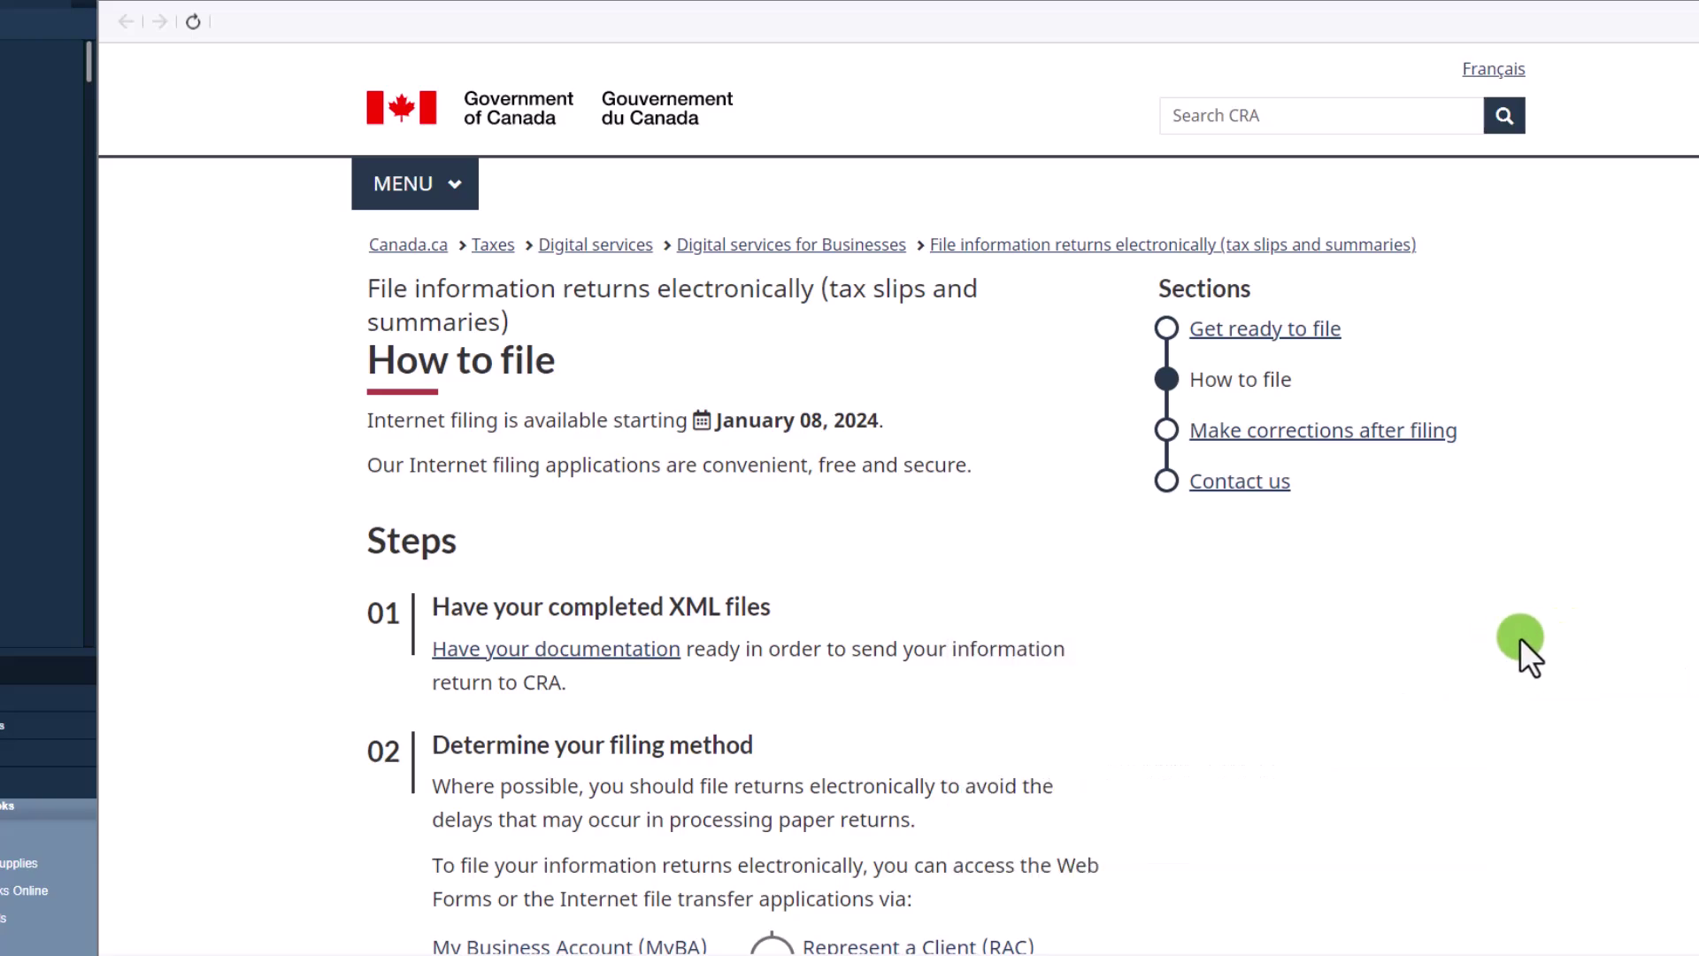
{"action": "scroll", "coordinate": [1501, 669], "scroll_direction": "down", "scroll_amount": 2}
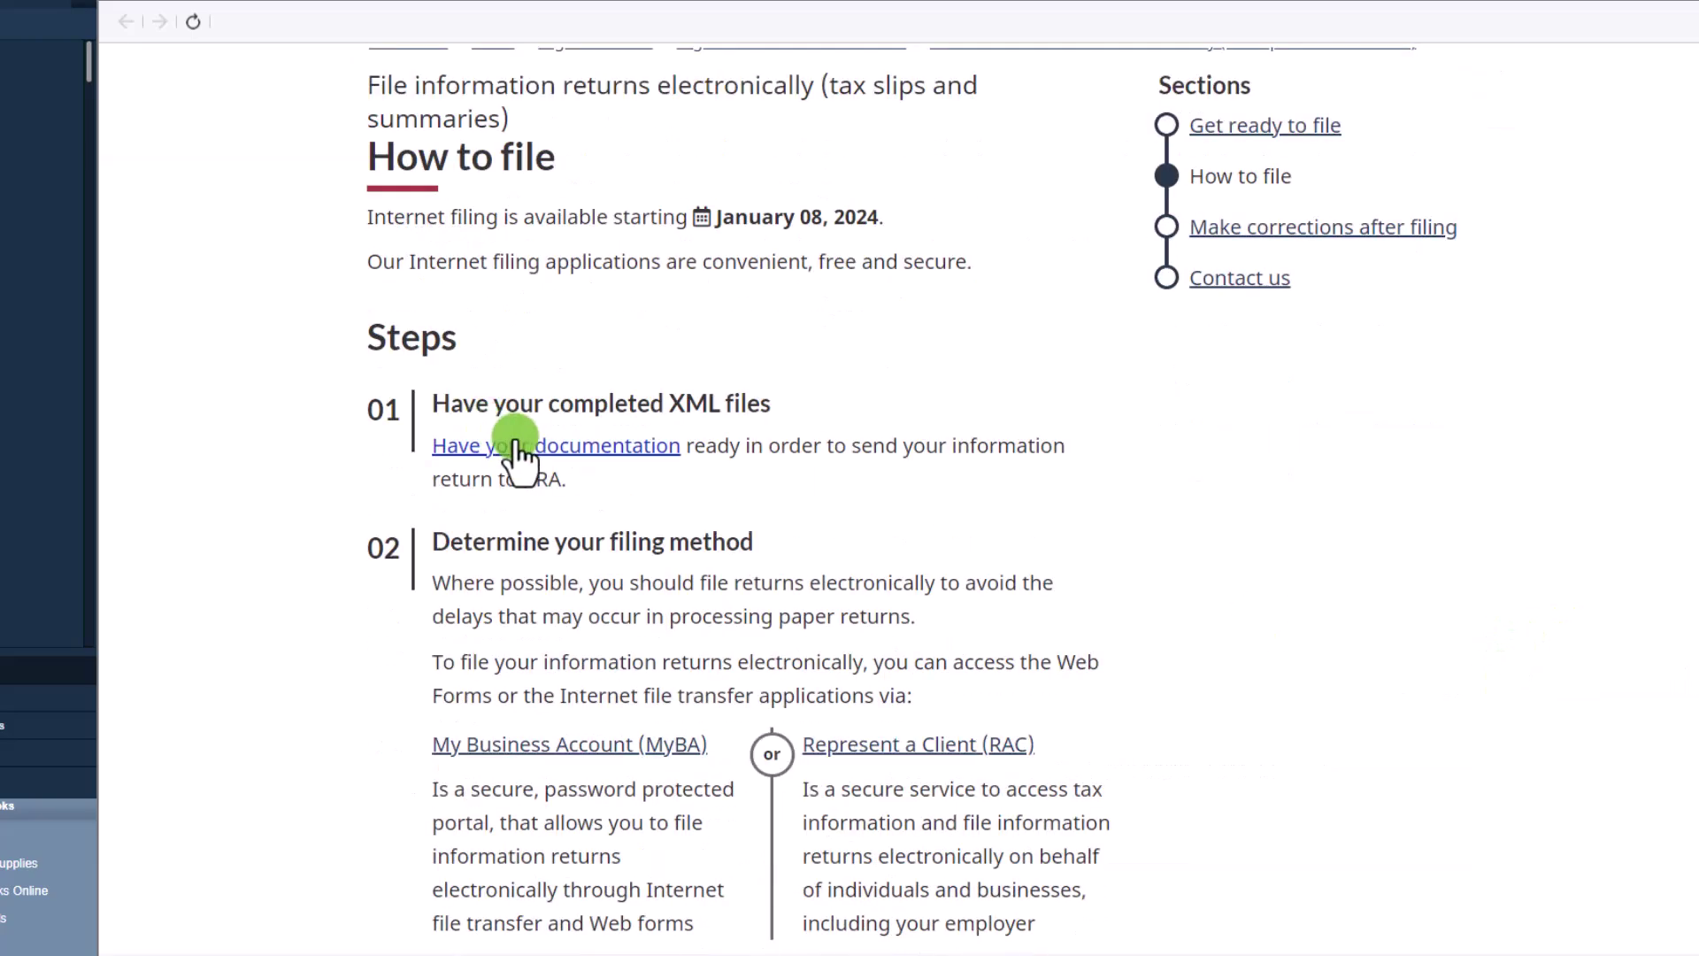
{"action": "scroll", "coordinate": [1114, 646], "scroll_direction": "down", "scroll_amount": 4}
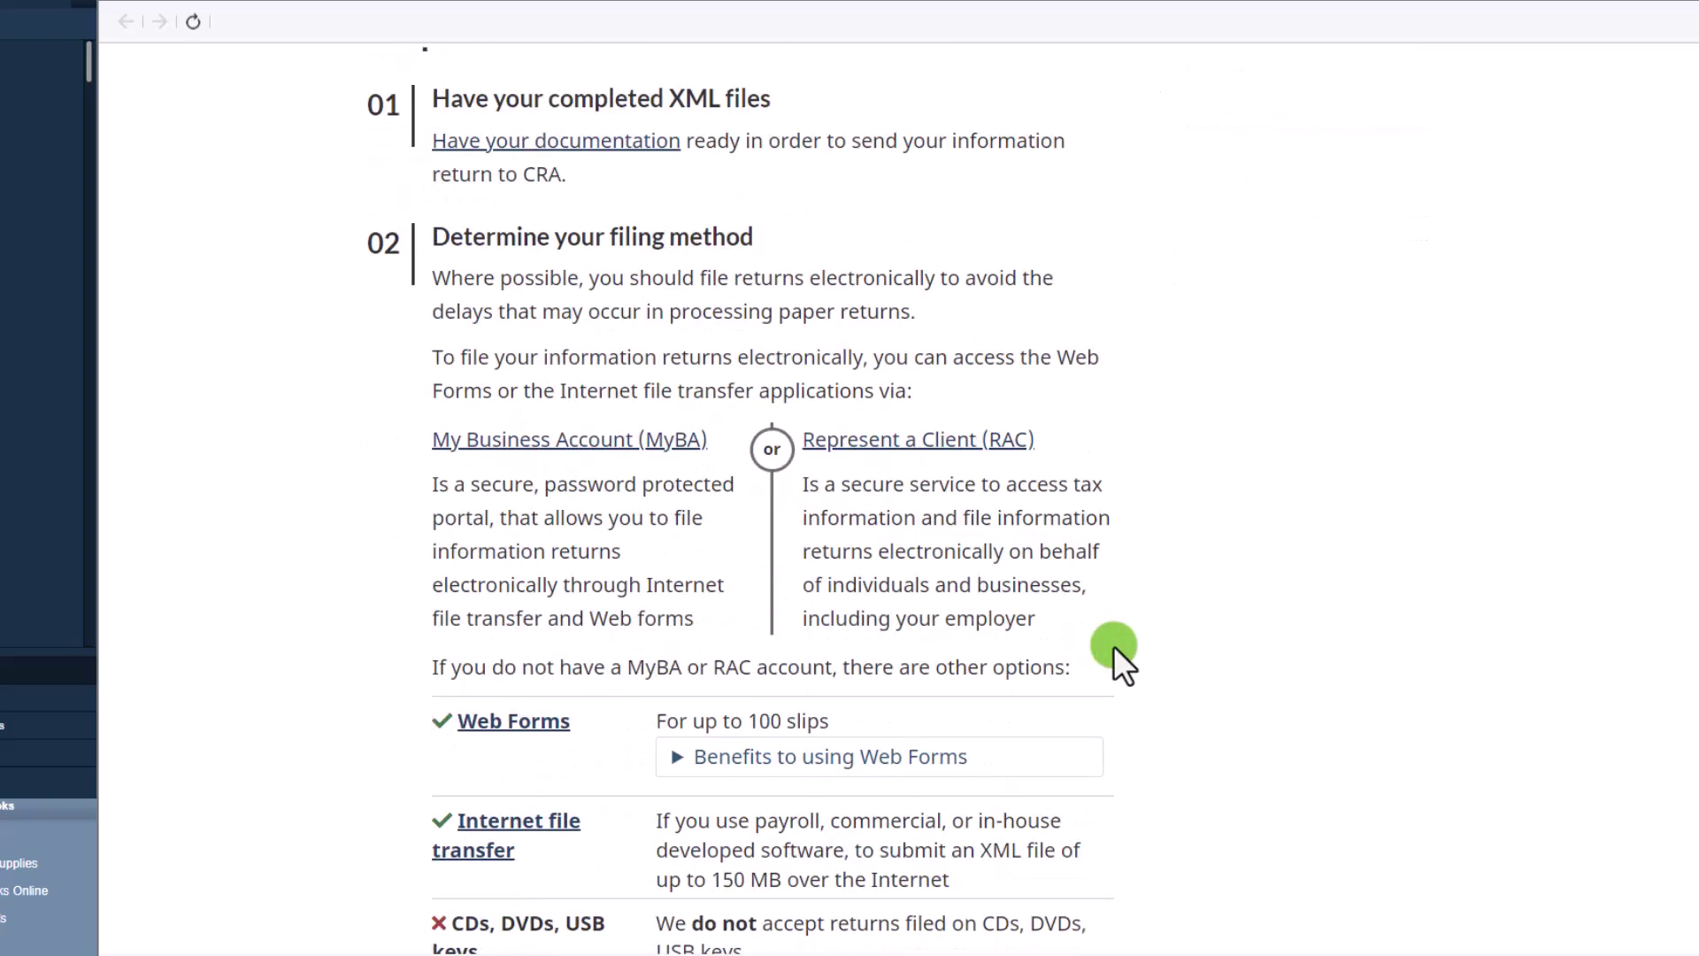
{"action": "scroll", "coordinate": [1113, 645], "scroll_direction": "down", "scroll_amount": 2}
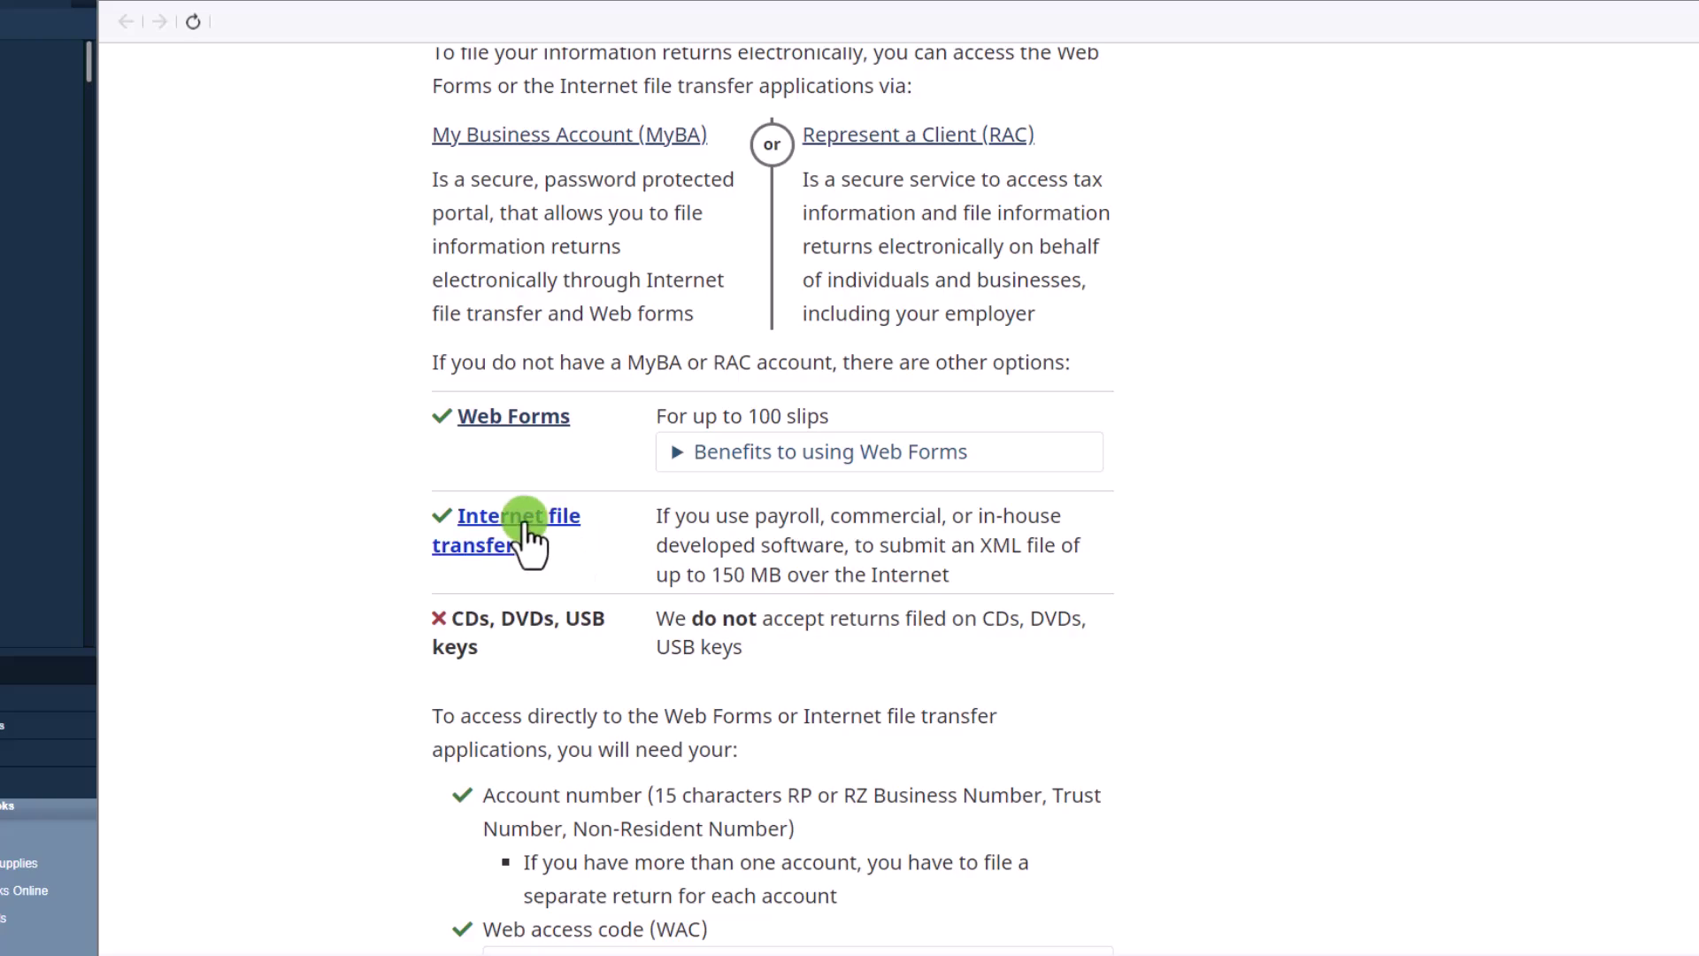
{"action": "scroll", "coordinate": [1197, 705], "scroll_direction": "down", "scroll_amount": 3}
{"action": "scroll", "coordinate": [1196, 705], "scroll_direction": "down", "scroll_amount": 2}
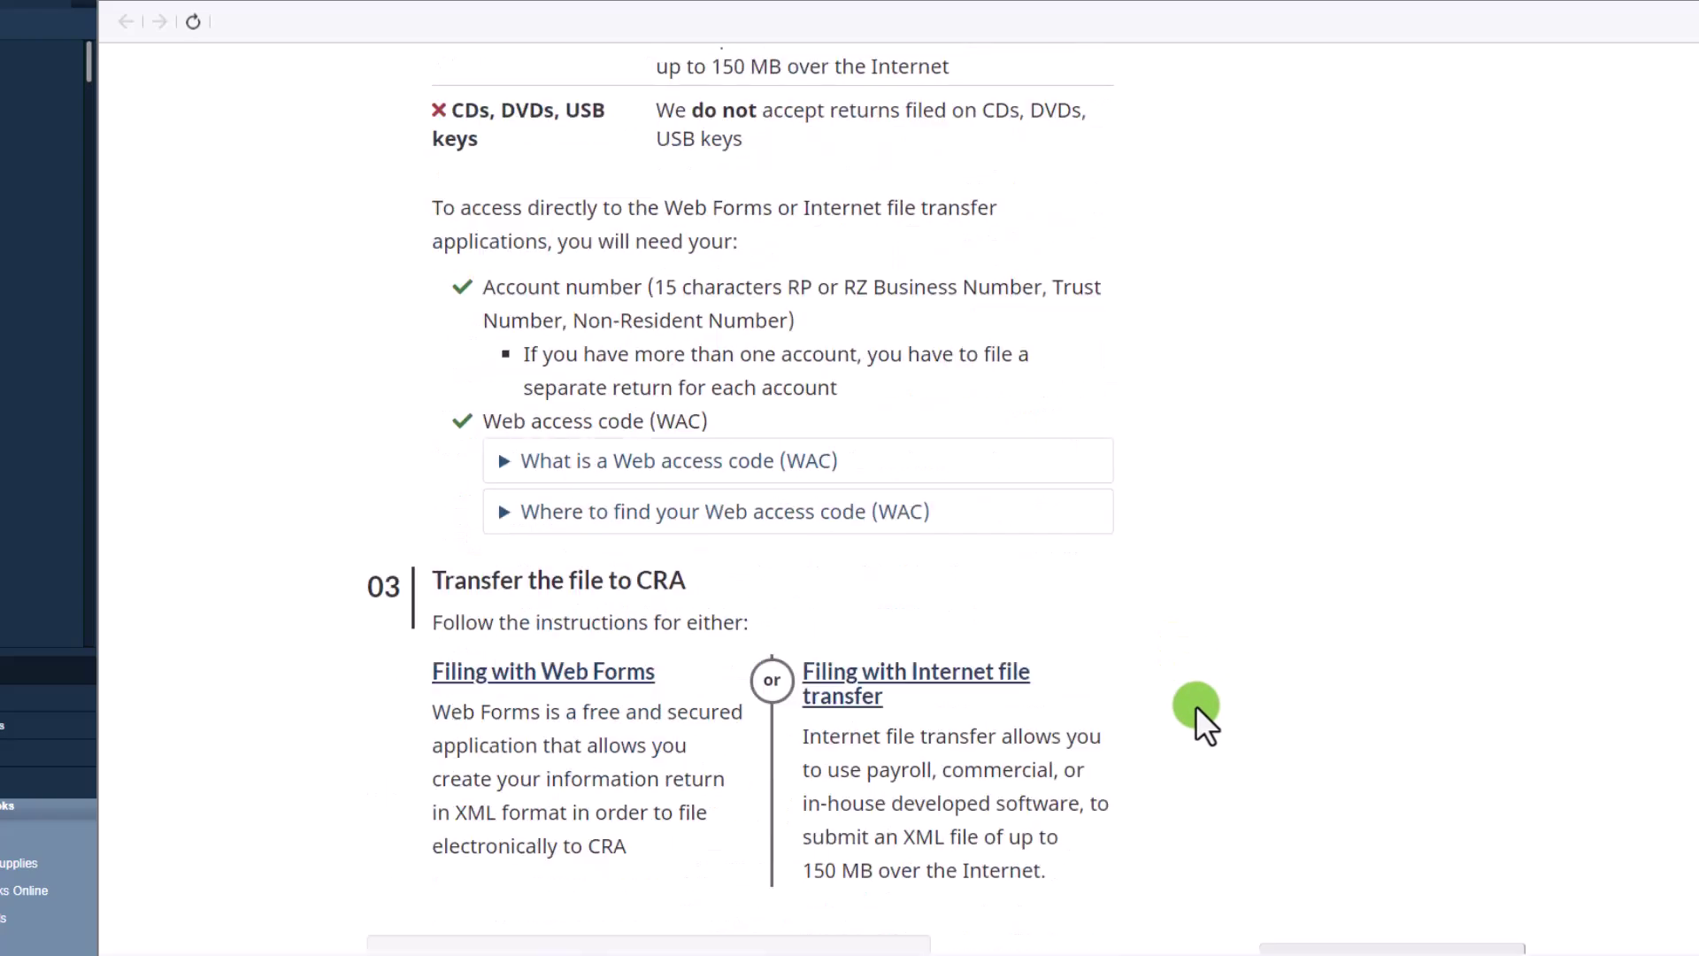
{"action": "scroll", "coordinate": [1197, 706], "scroll_direction": "down", "scroll_amount": 3}
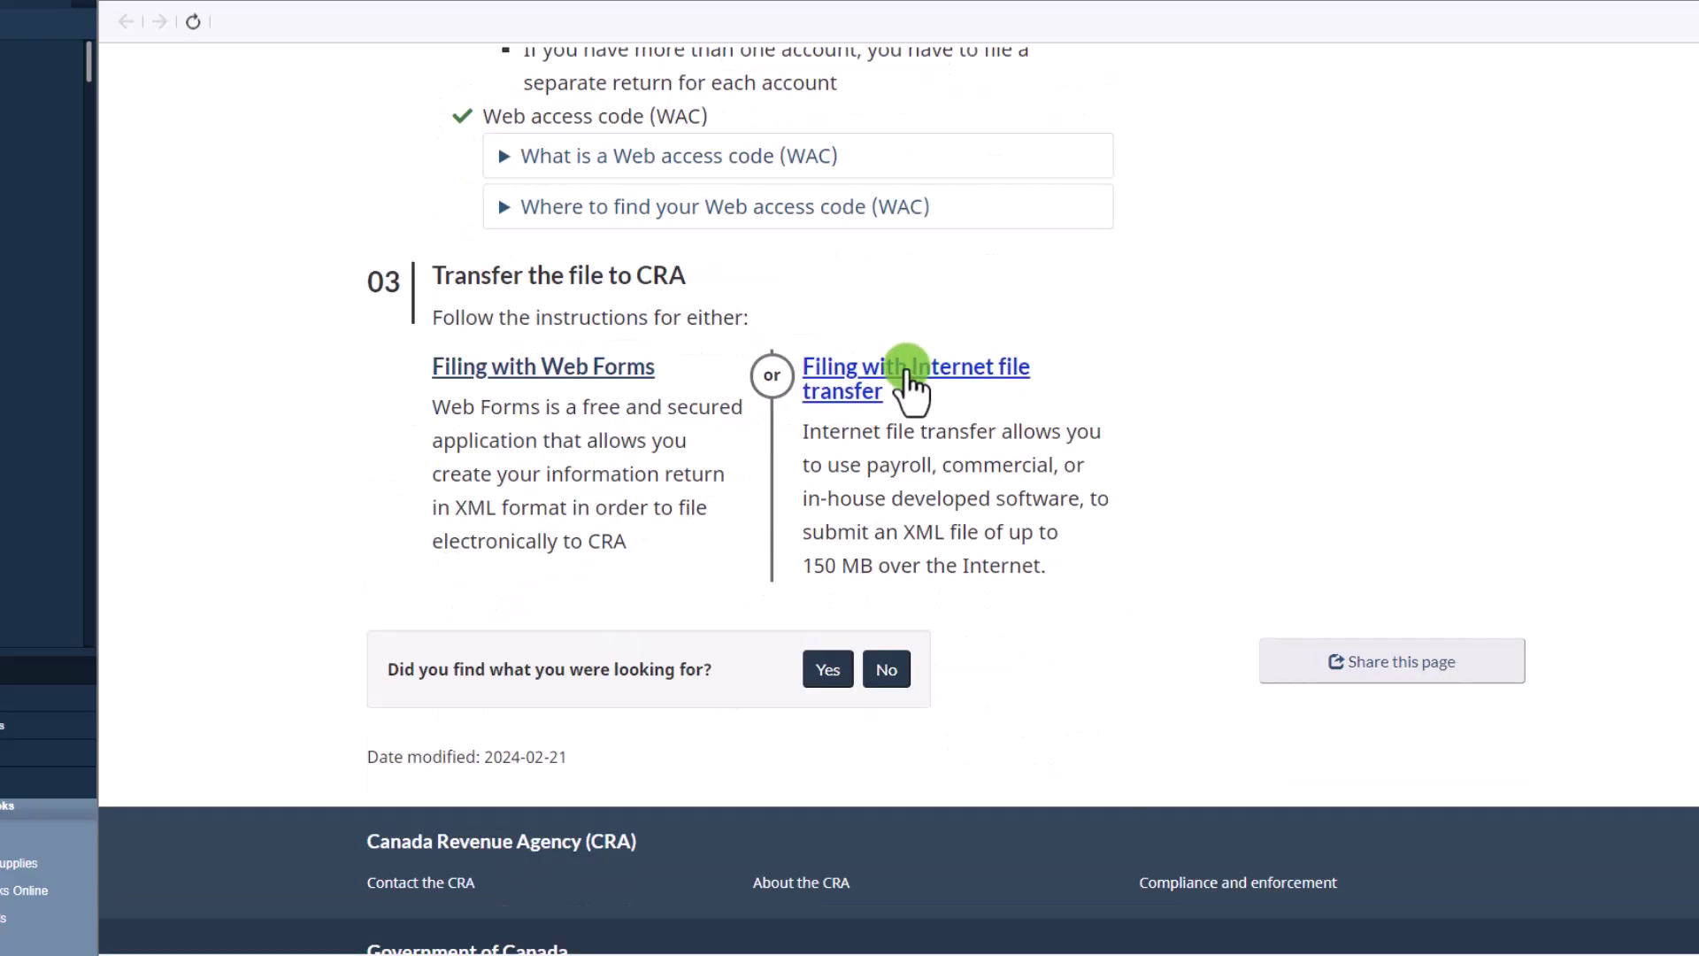
Open the XML filing instructions, highlight the Web access code requirement, and start the transfer.
{"action": "left_click", "coordinate": [908, 380]}
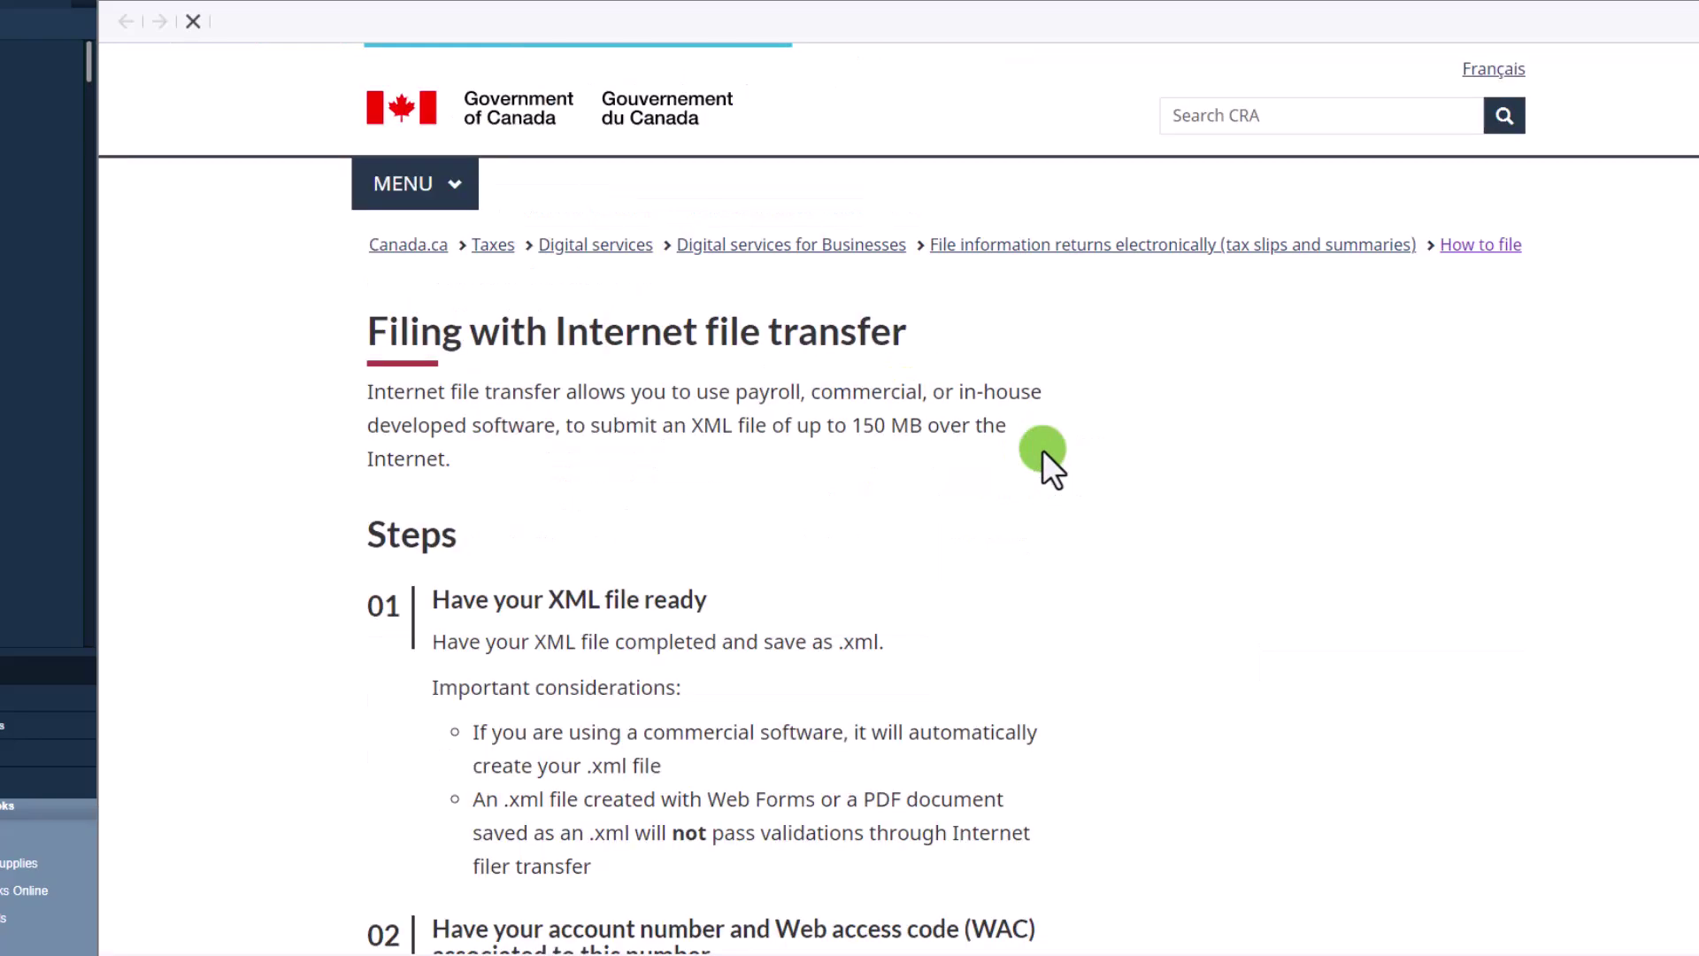
{"action": "scroll", "coordinate": [928, 625], "scroll_direction": "down", "scroll_amount": 8}
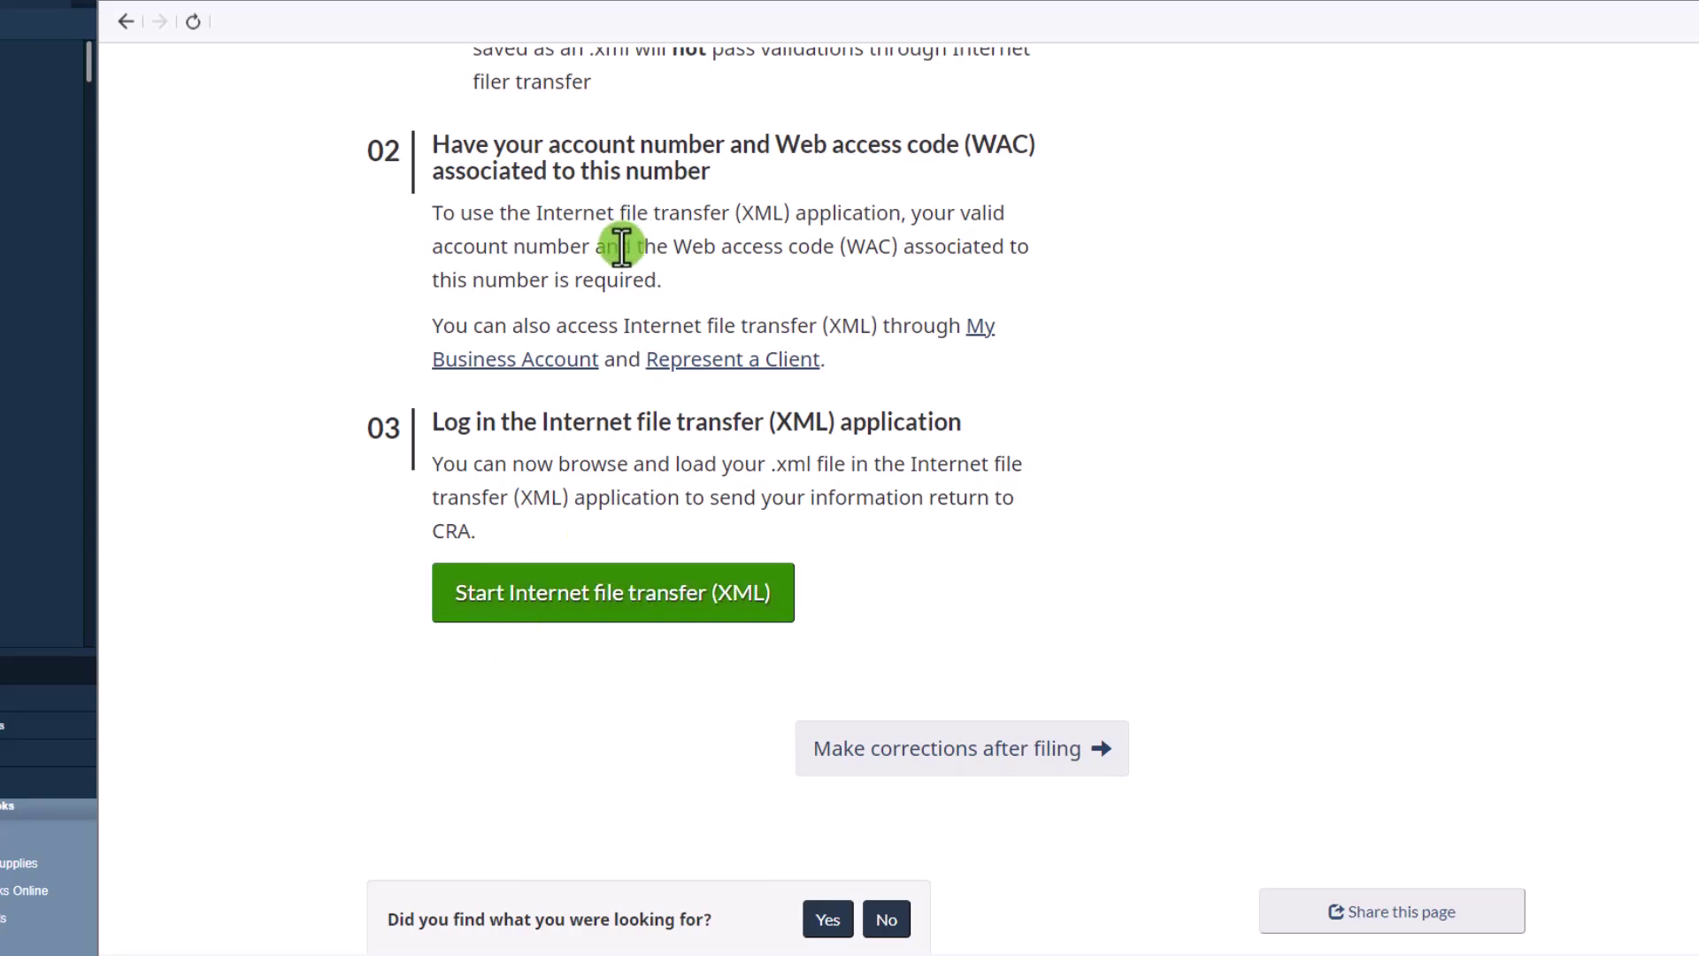
{"action": "left_click_drag", "start_coordinate": [682, 251], "coordinate": [900, 249]}
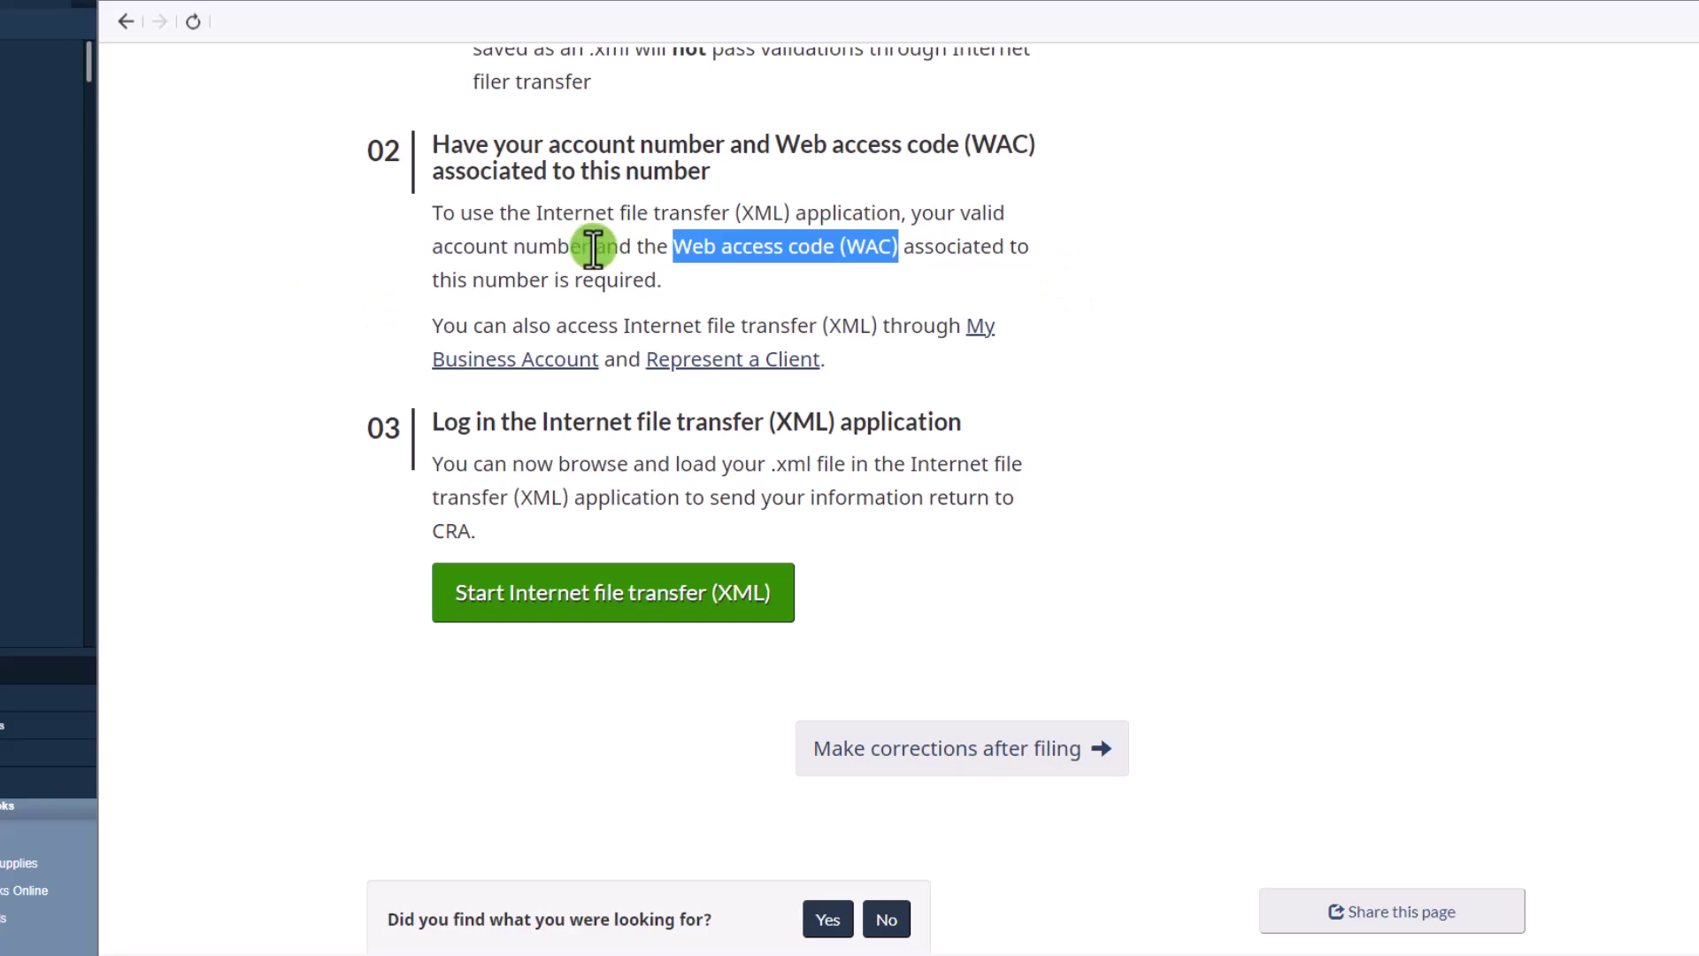
{"action": "left_click_drag", "start_coordinate": [588, 247], "coordinate": [398, 252]}
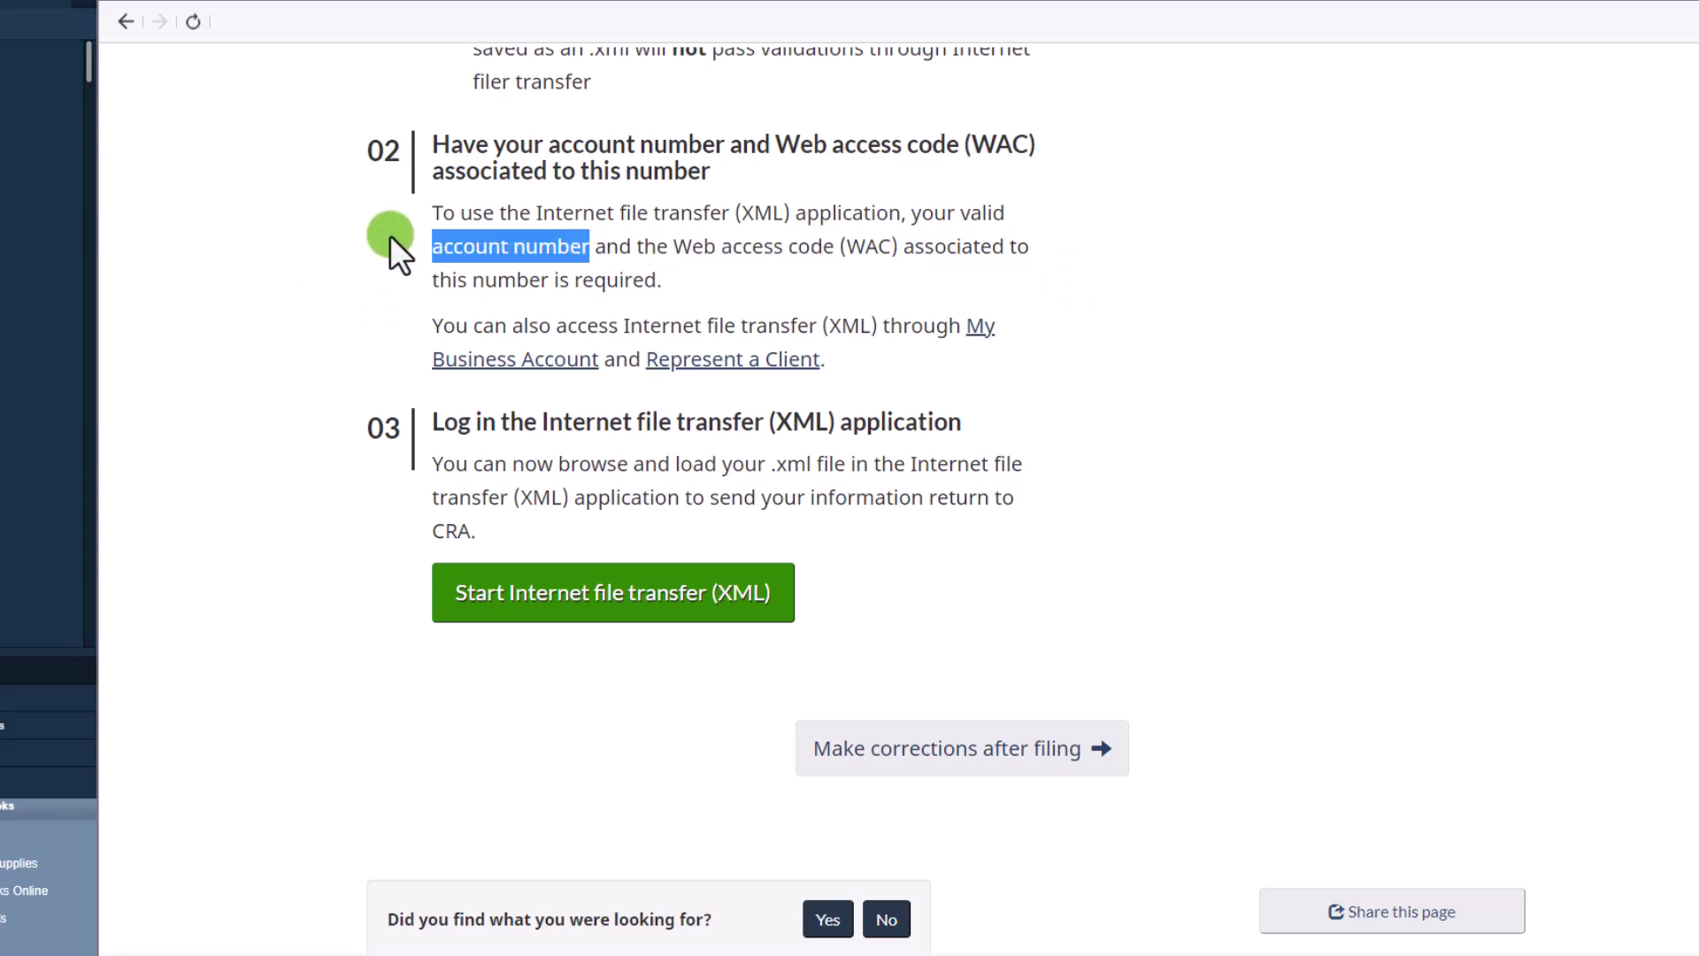
{"action": "left_click", "coordinate": [770, 242]}
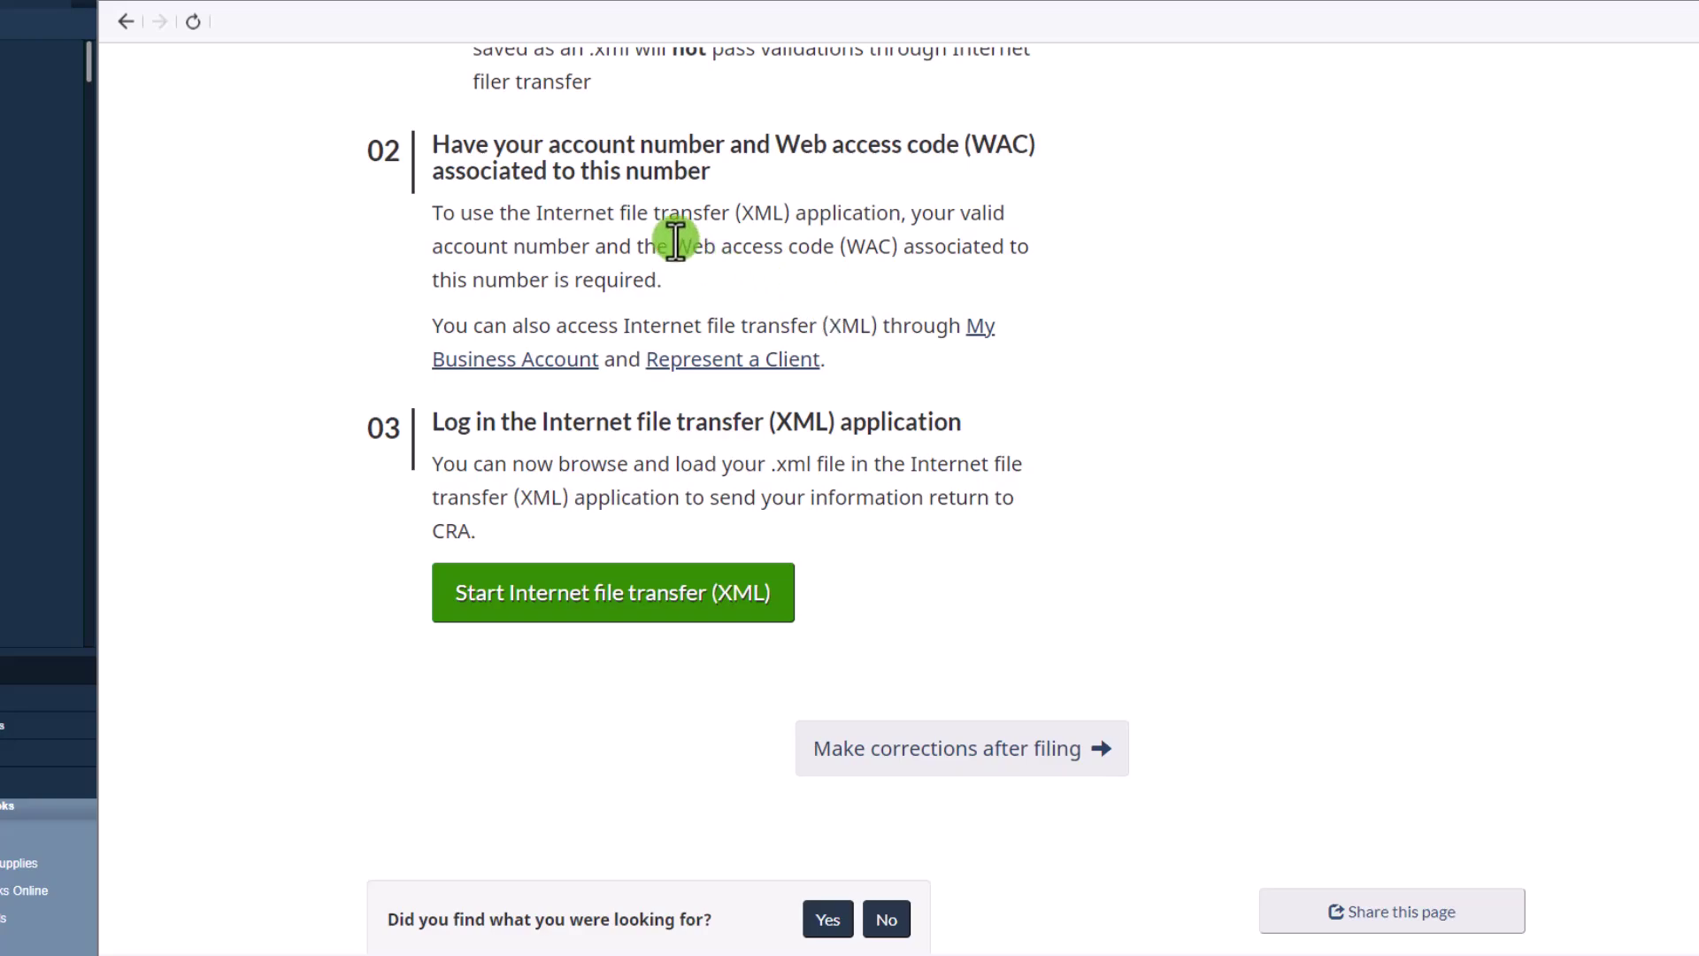
{"action": "left_click_drag", "start_coordinate": [673, 246], "coordinate": [900, 245]}
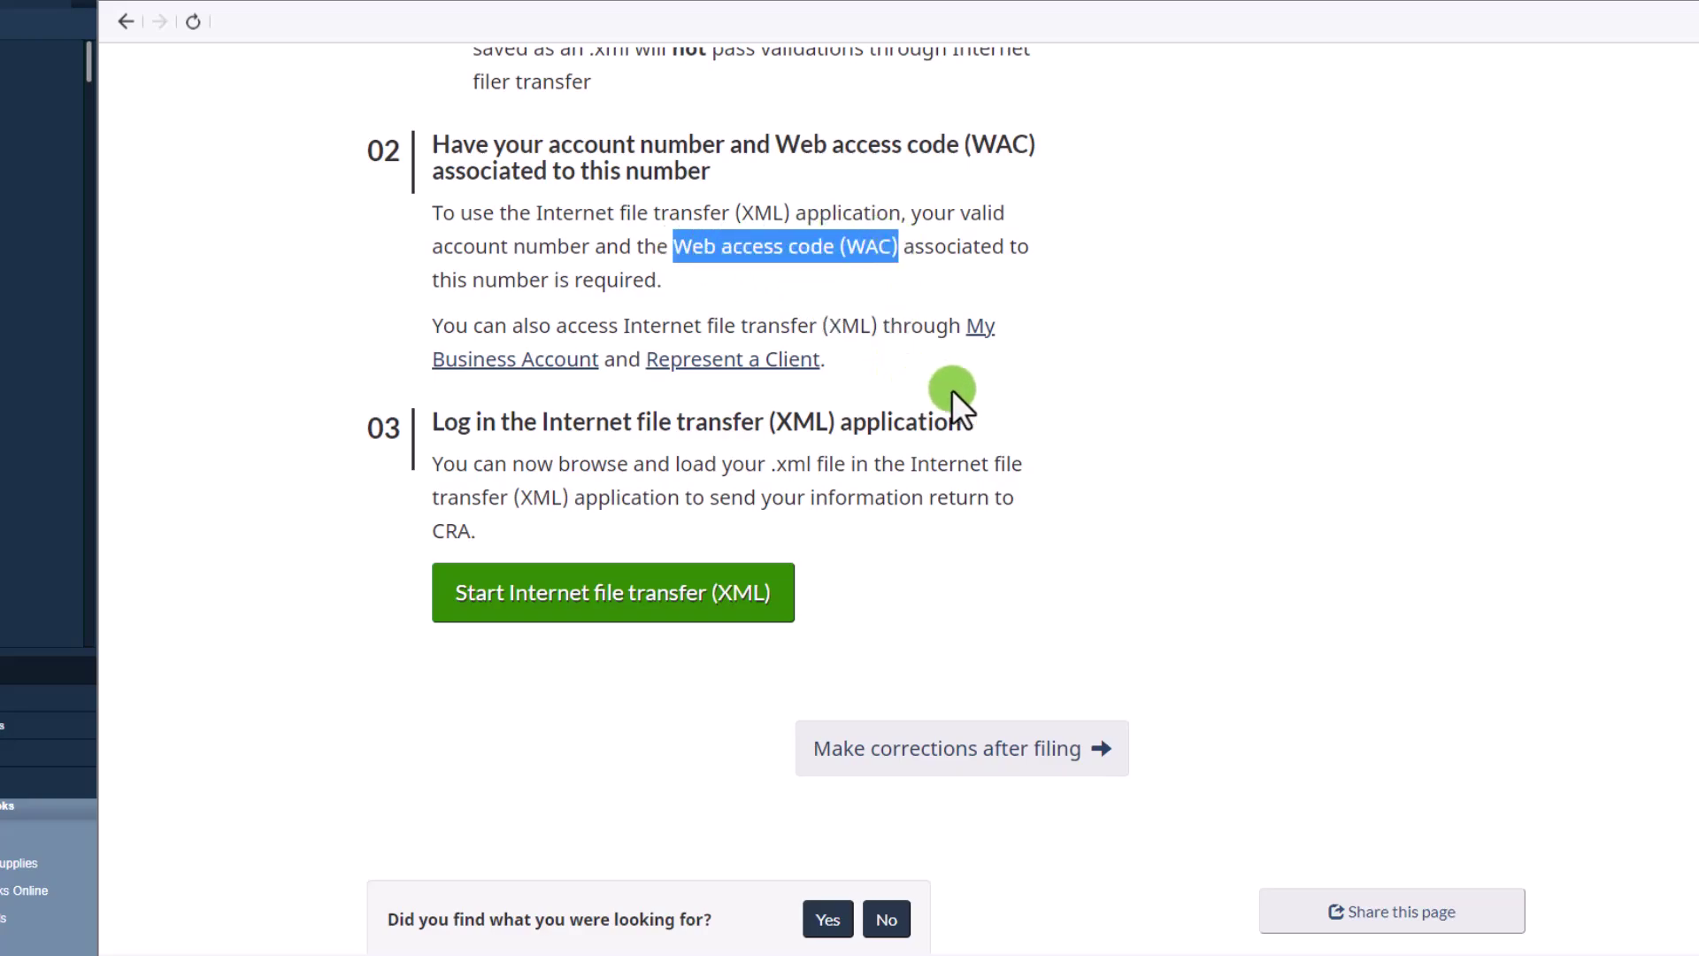
{"action": "left_click", "coordinate": [644, 598]}
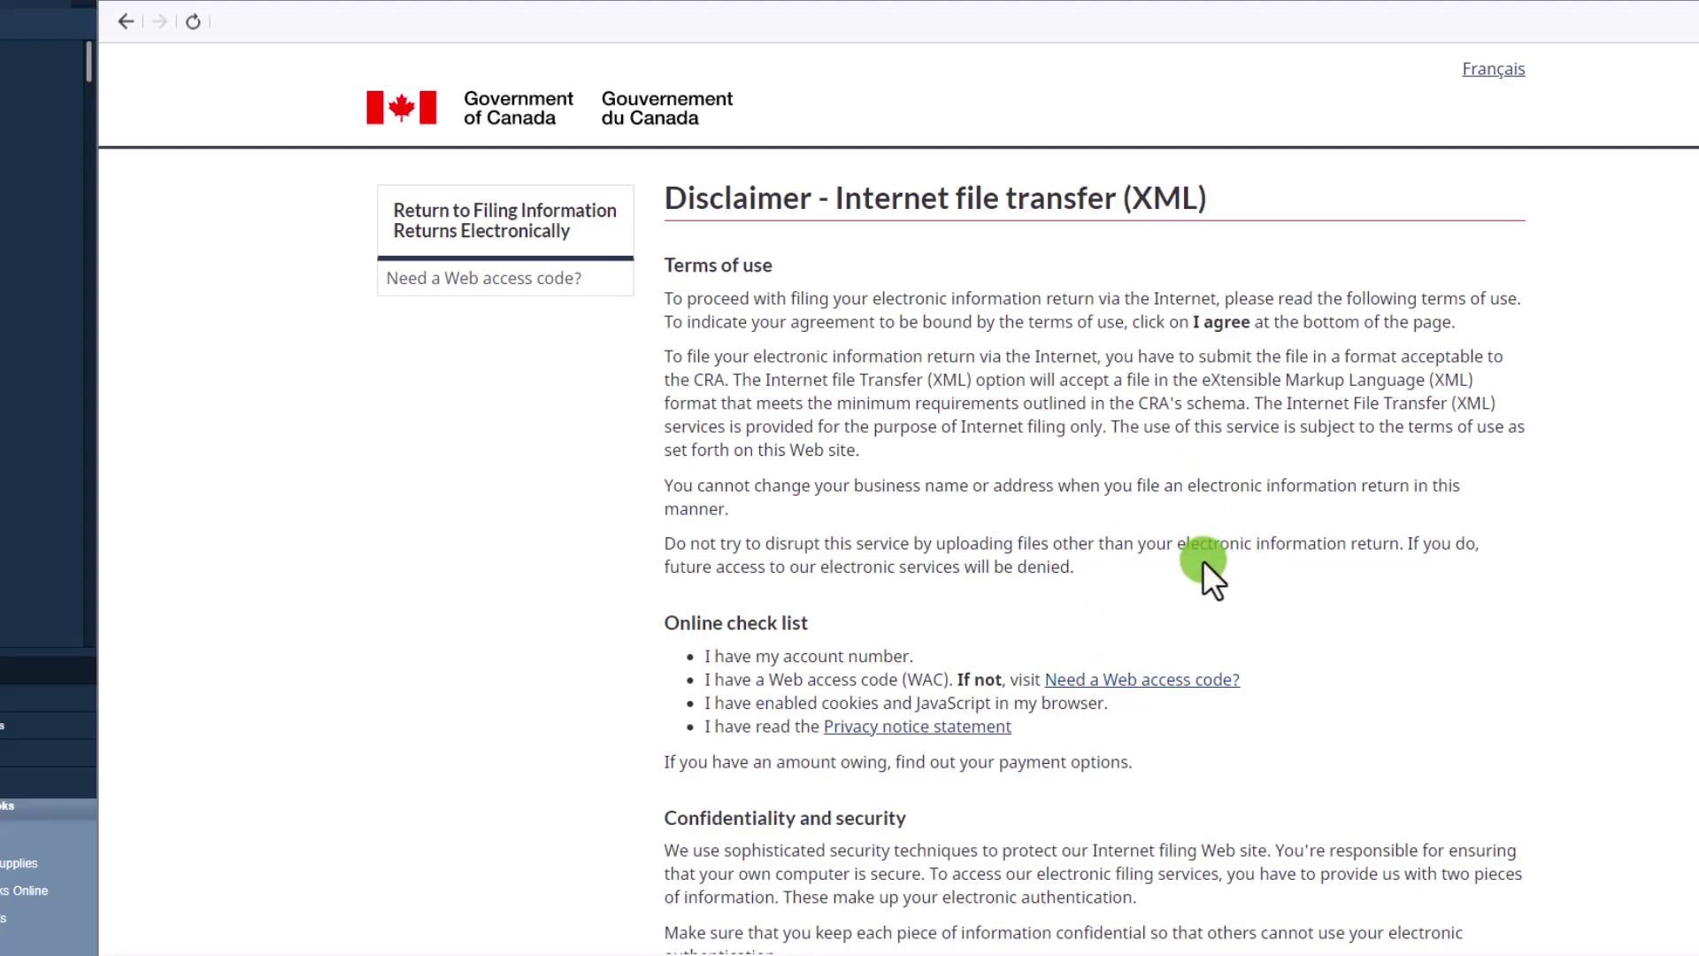
Read through the Internet file transfer (XML) disclaimer terms of use to the bottom.
{"action": "scroll", "coordinate": [1202, 571], "scroll_direction": "down", "scroll_amount": 2}
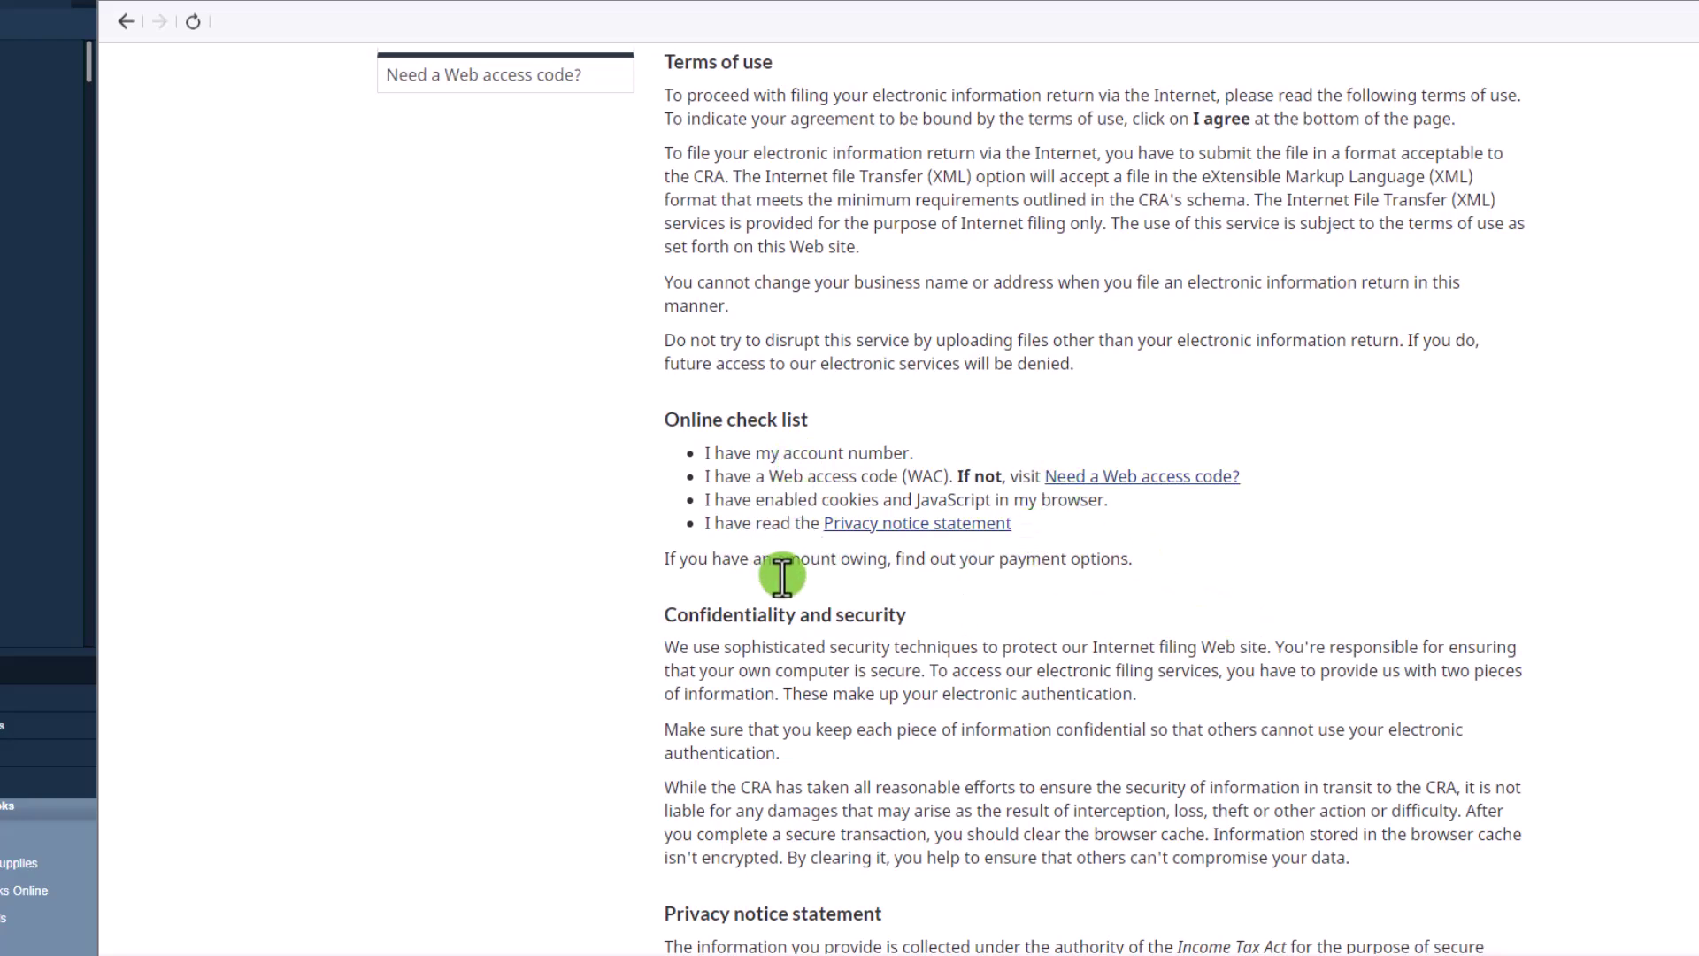
{"action": "scroll", "coordinate": [1056, 630], "scroll_direction": "down", "scroll_amount": 2}
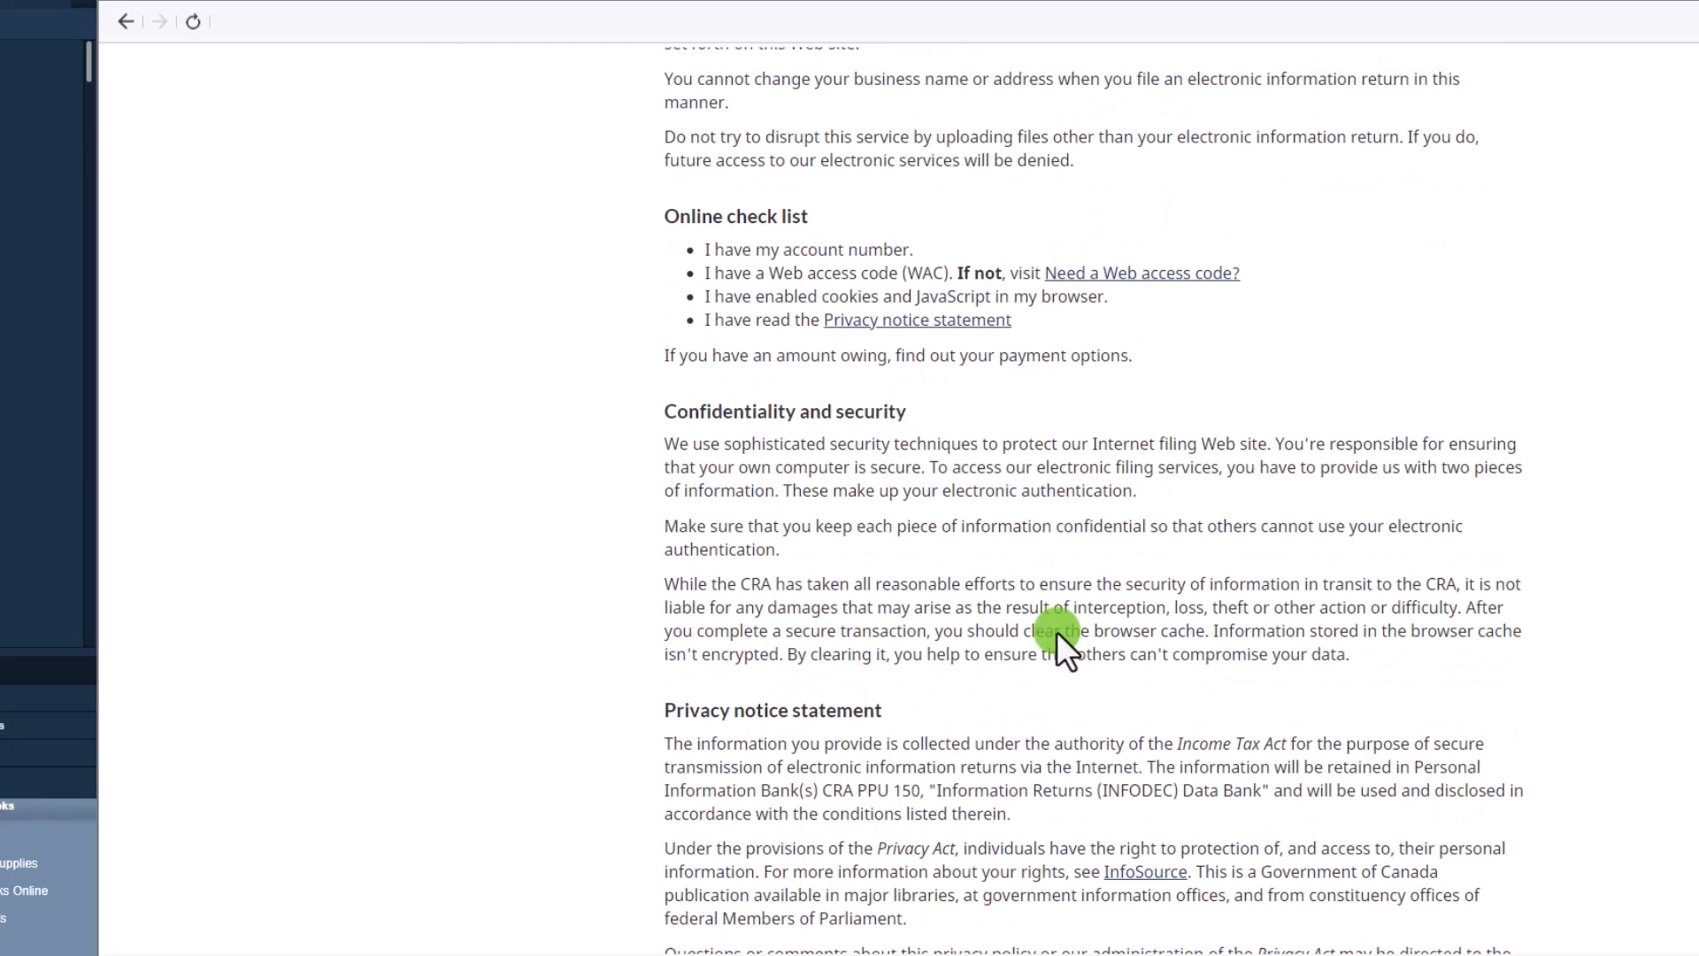
{"action": "scroll", "coordinate": [1016, 630], "scroll_direction": "down", "scroll_amount": 2}
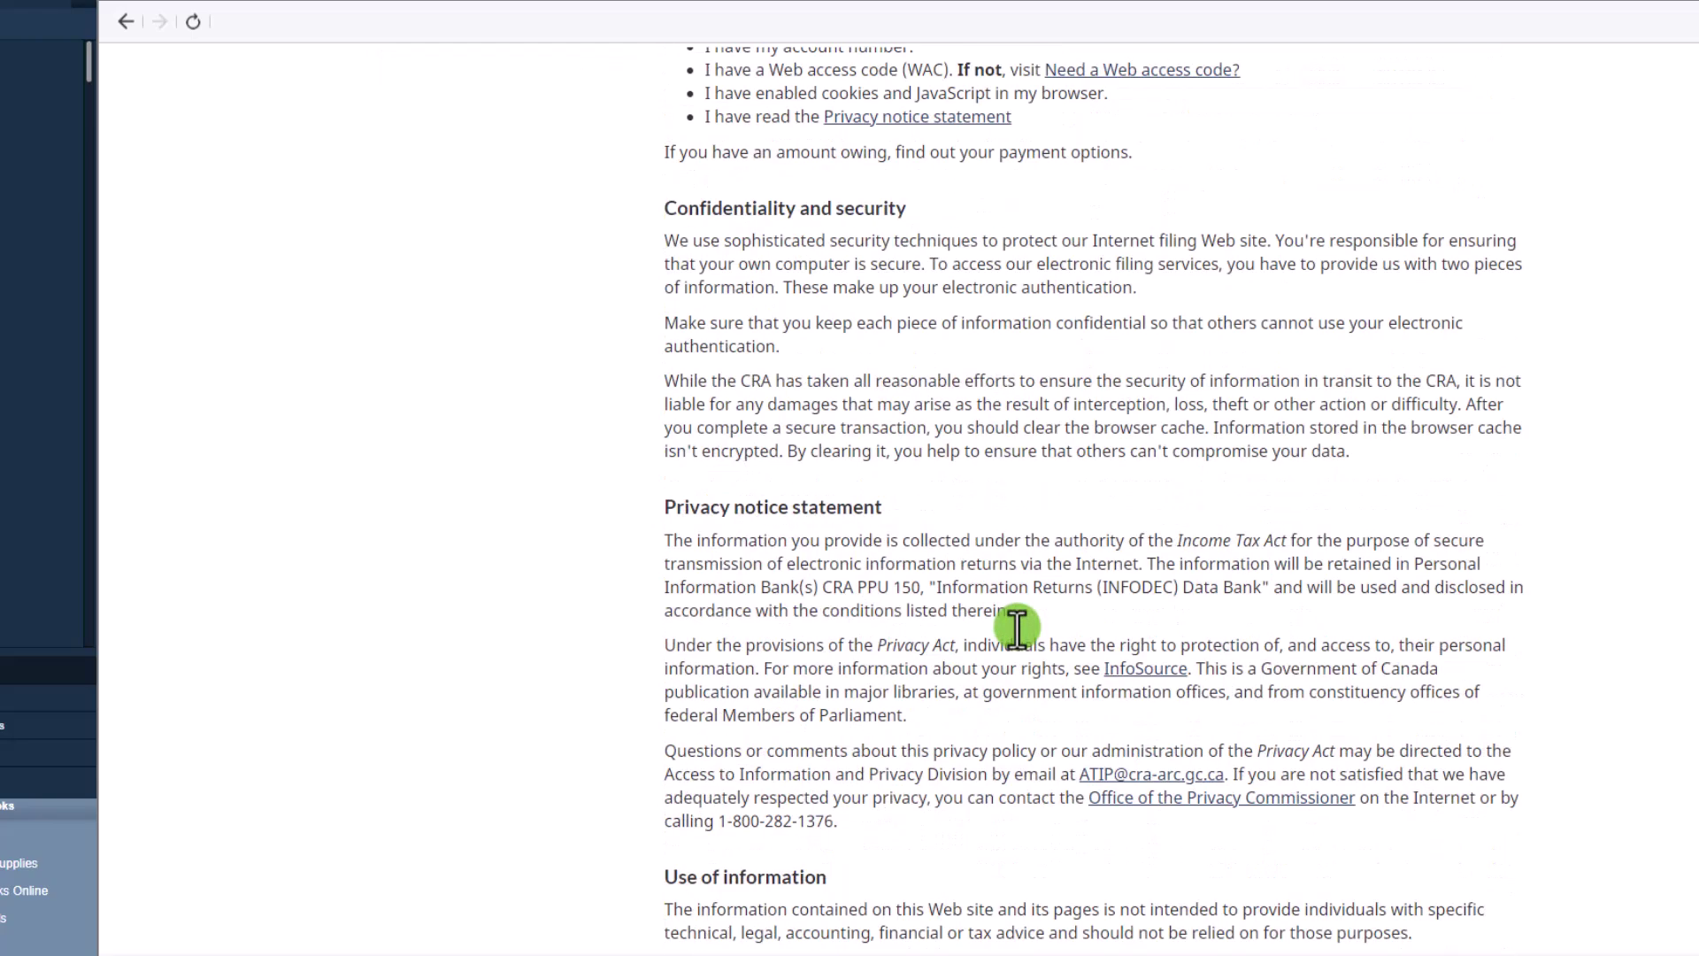
{"action": "scroll", "coordinate": [1017, 627], "scroll_direction": "down", "scroll_amount": 3}
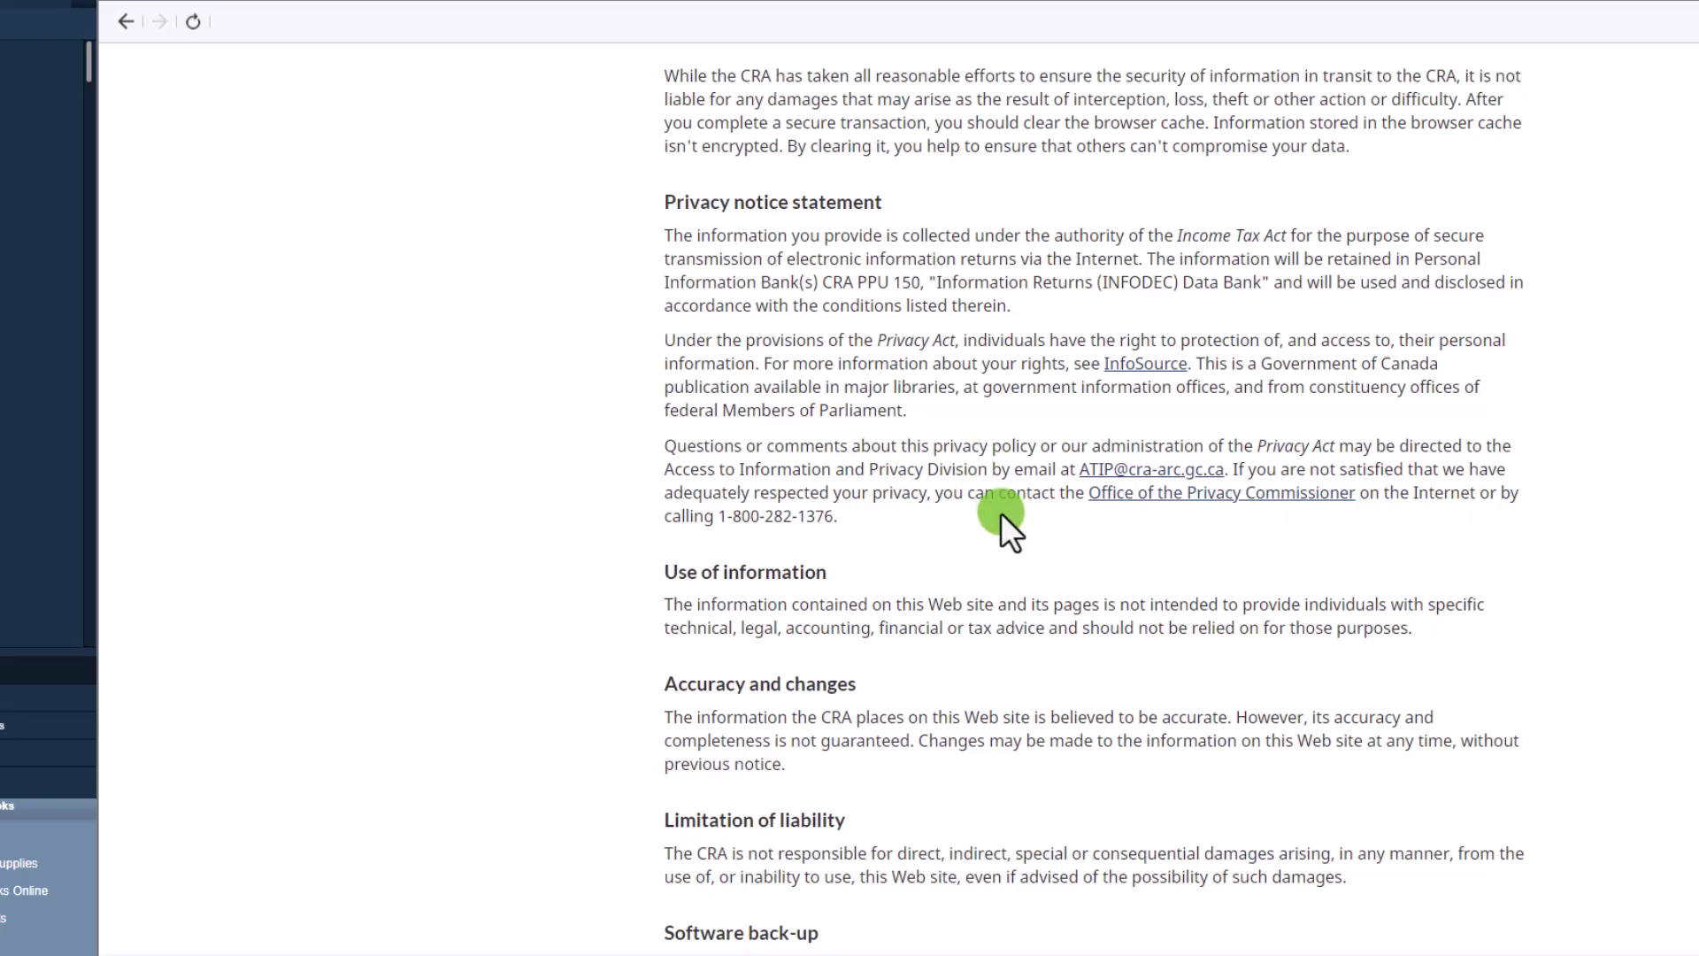
{"action": "scroll", "coordinate": [1074, 580], "scroll_direction": "down", "scroll_amount": 3}
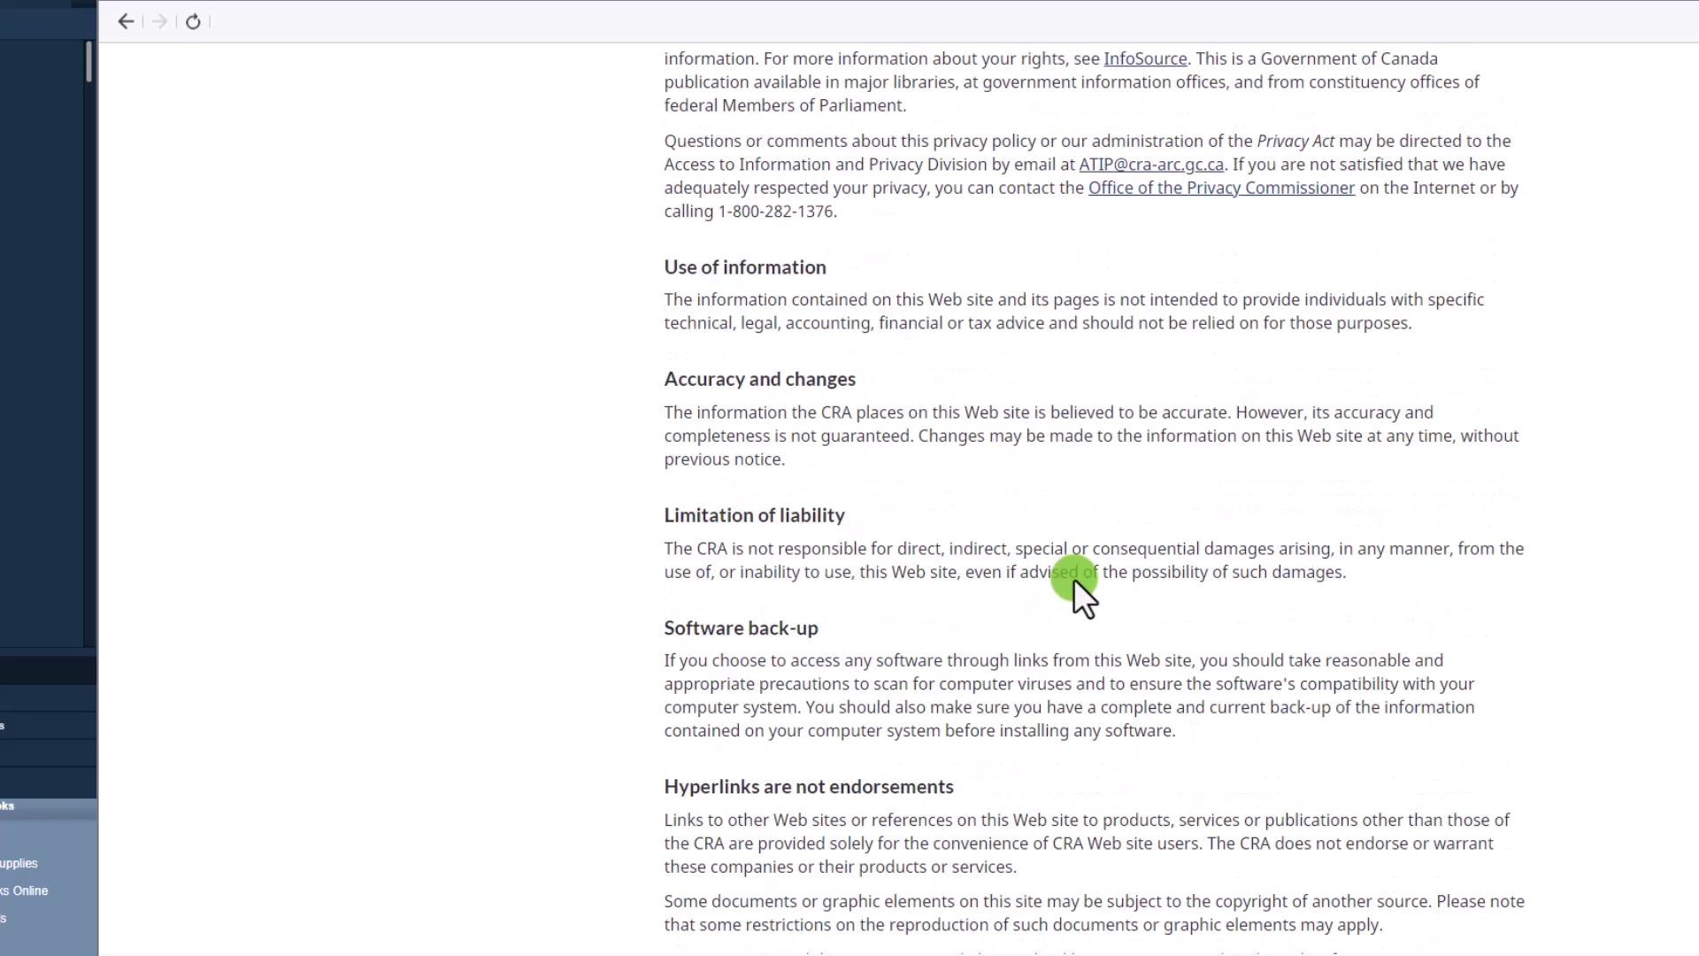
{"action": "scroll", "coordinate": [1075, 580], "scroll_direction": "down", "scroll_amount": 3}
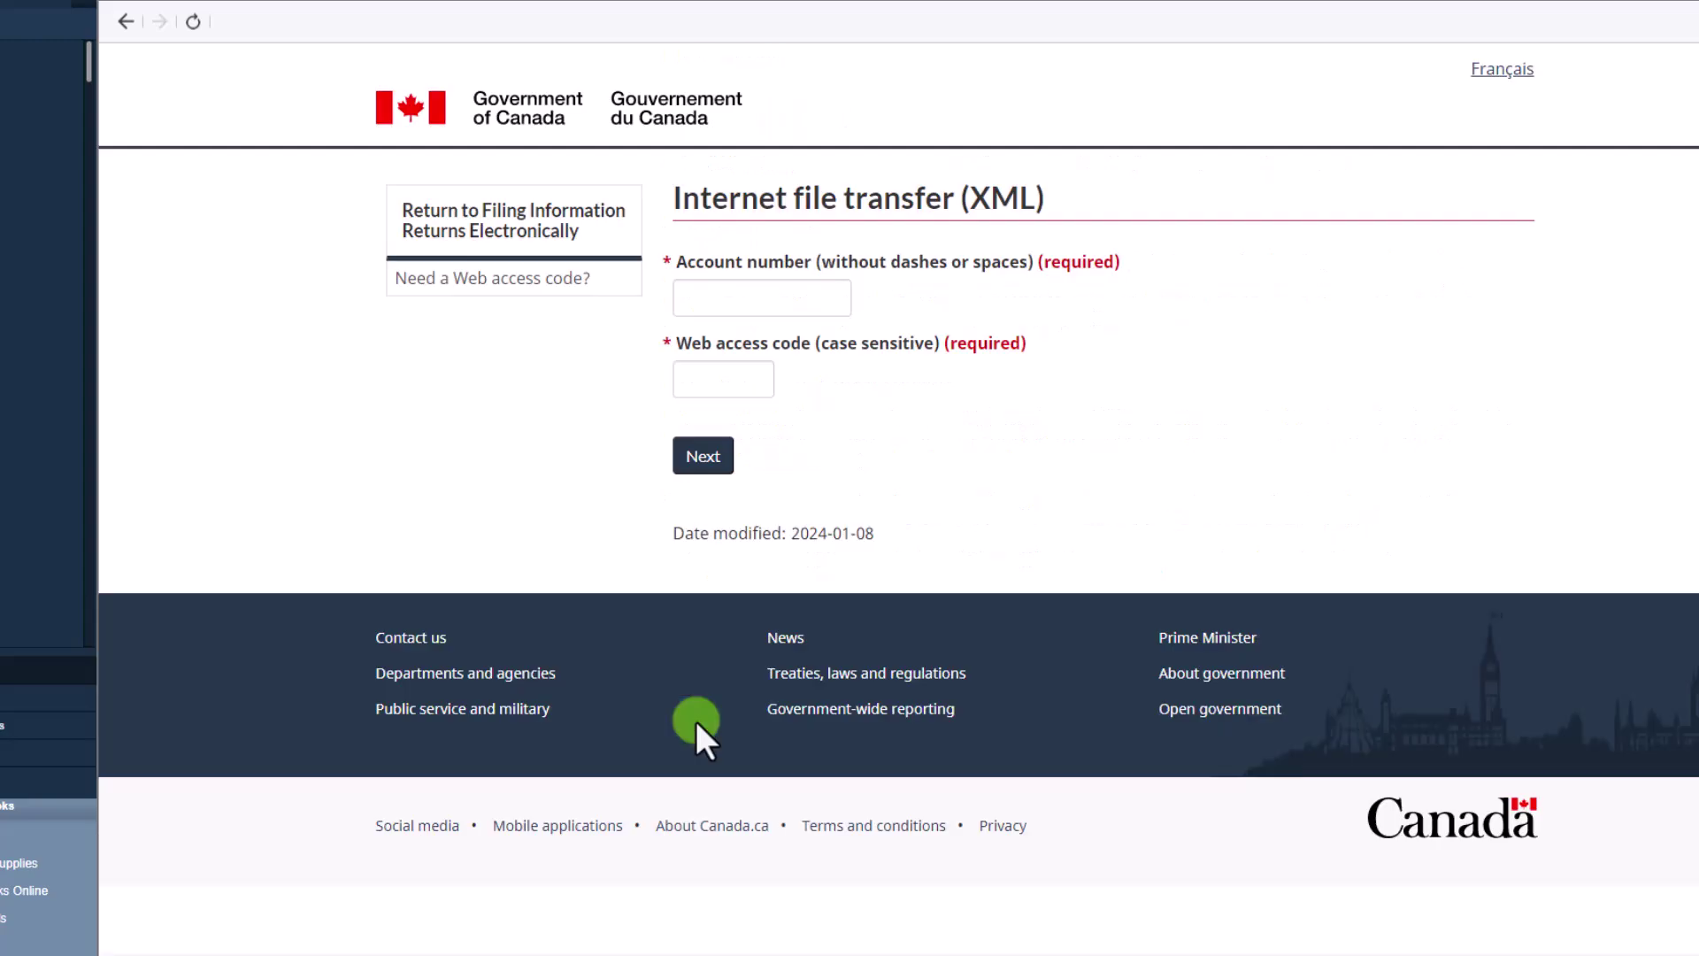
Sign in with the business account number and the Web access code.
{"action": "left_click", "coordinate": [746, 298]}
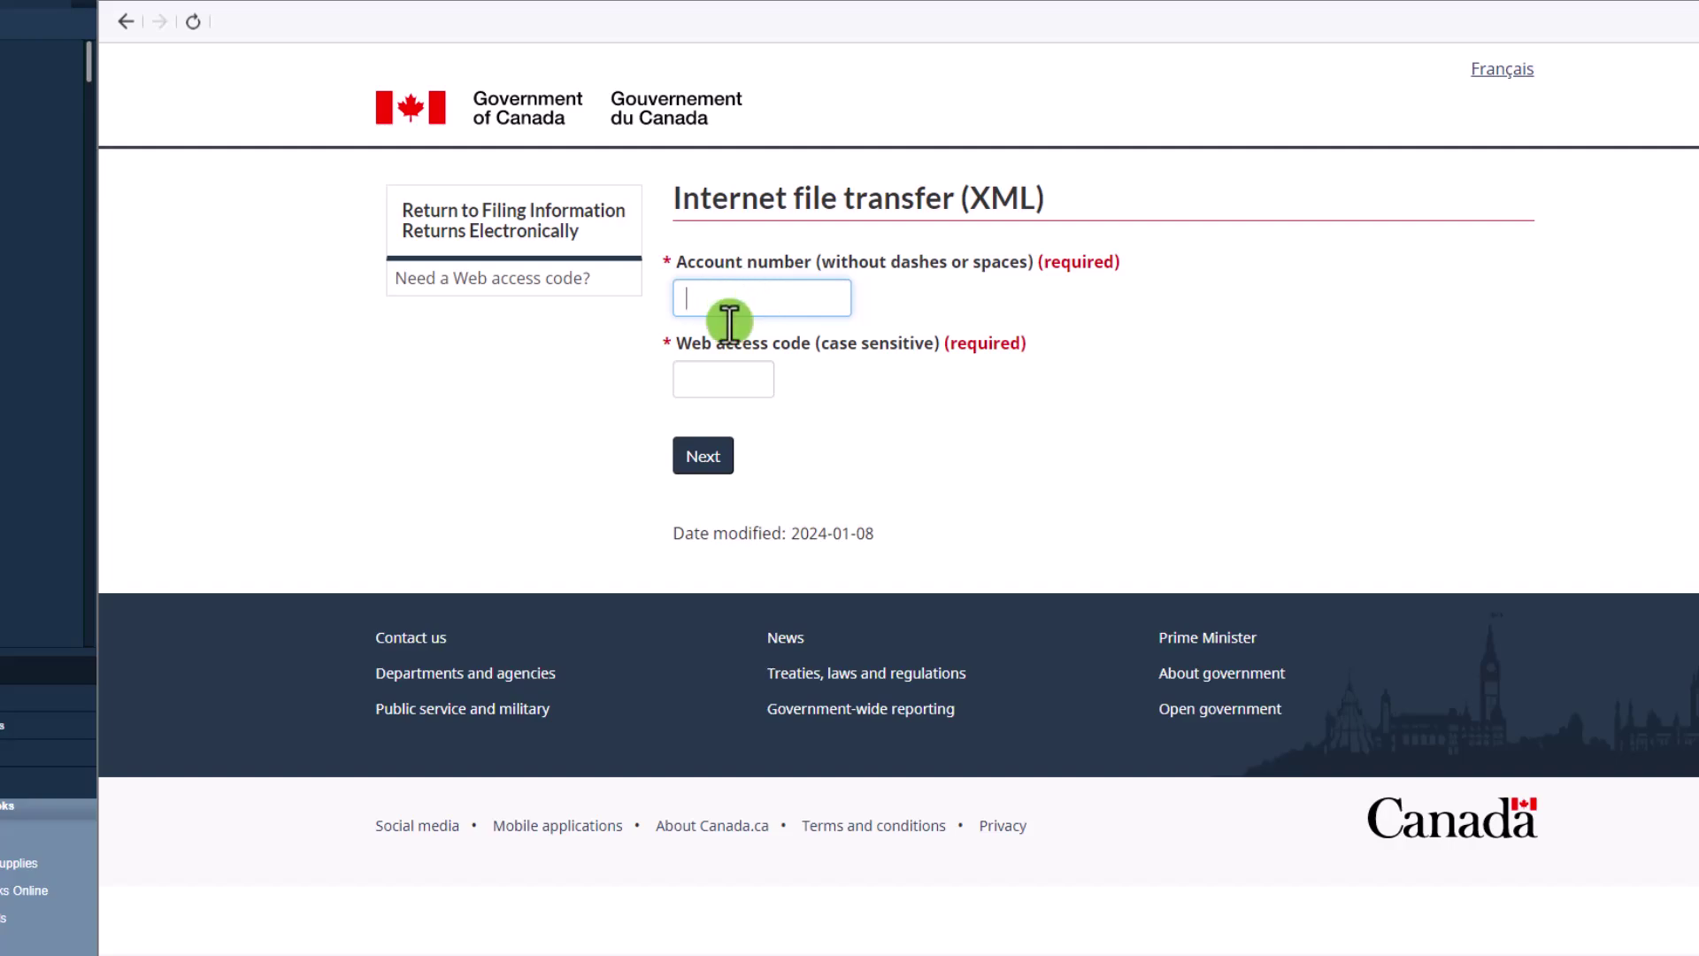
{"action": "left_click", "coordinate": [723, 381]}
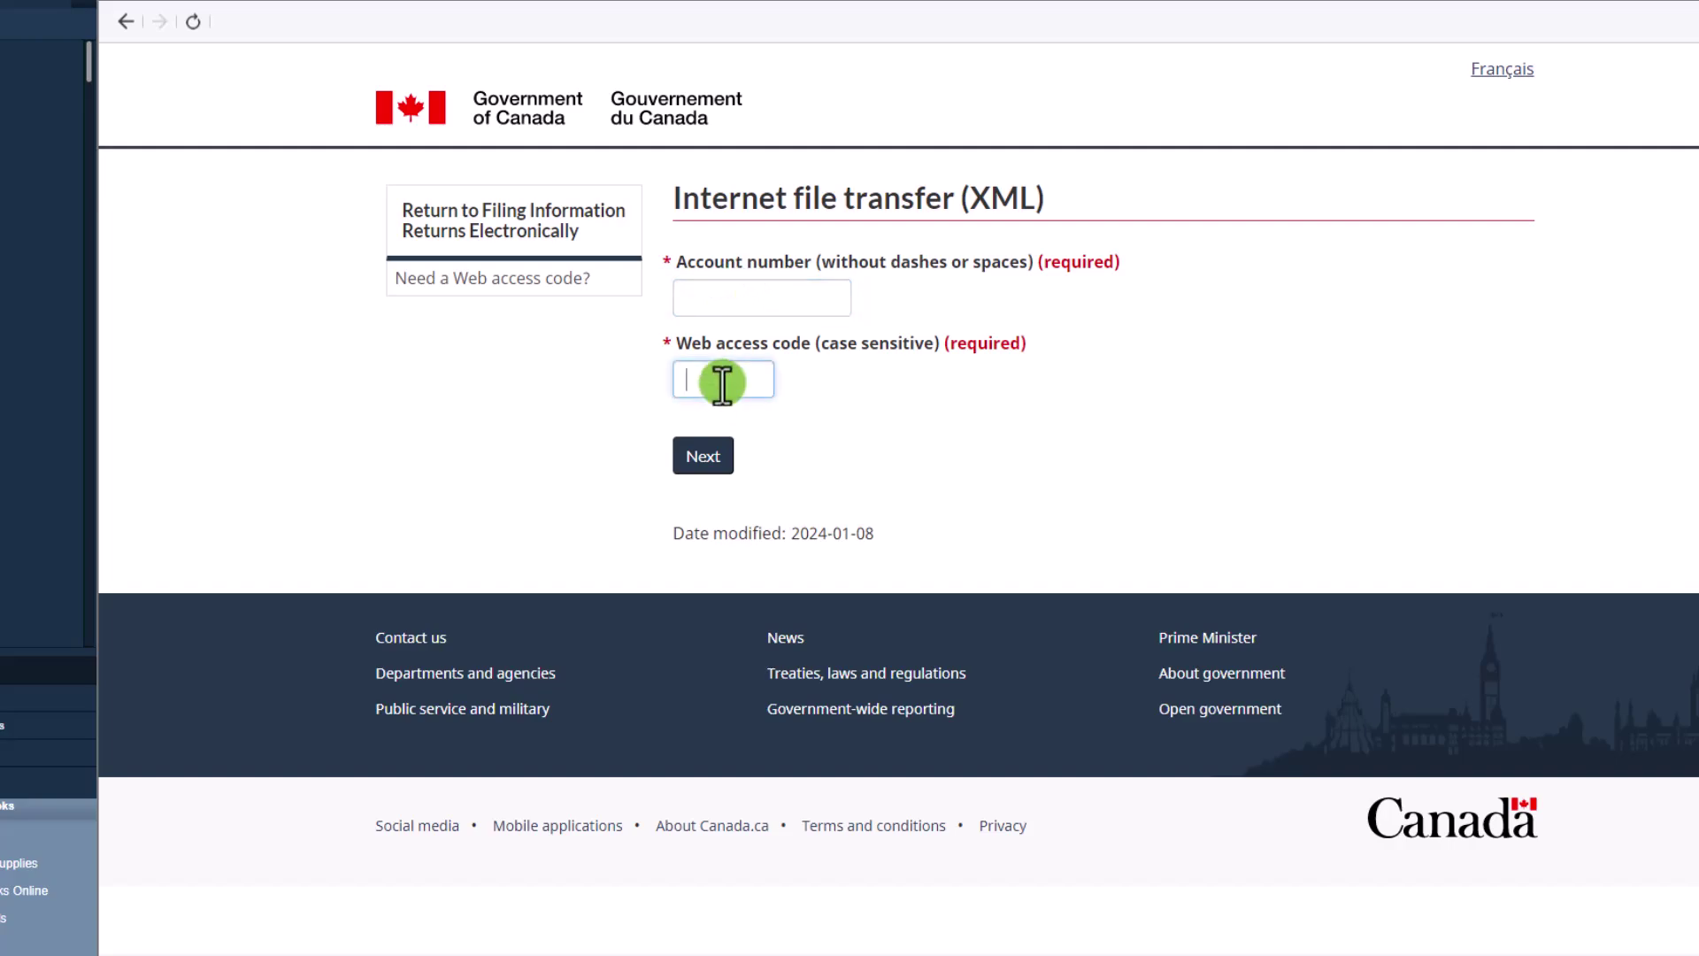
{"action": "mouse_move", "coordinate": [670, 951]}
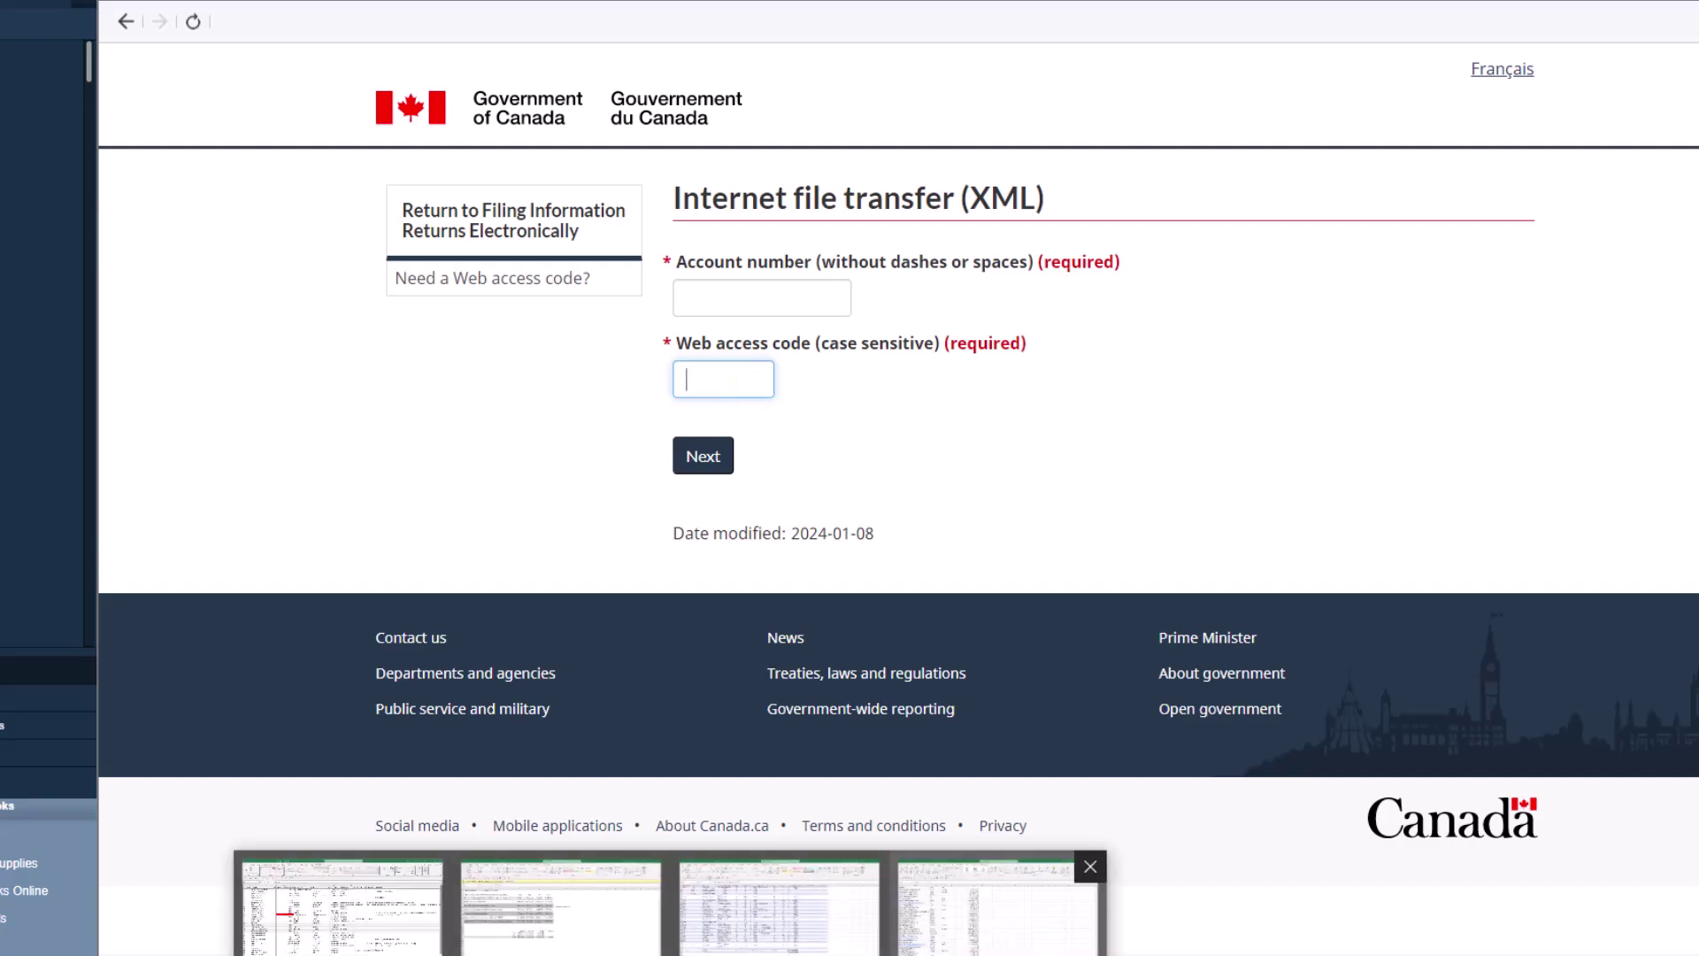
{"action": "type", "text": "••••••"}
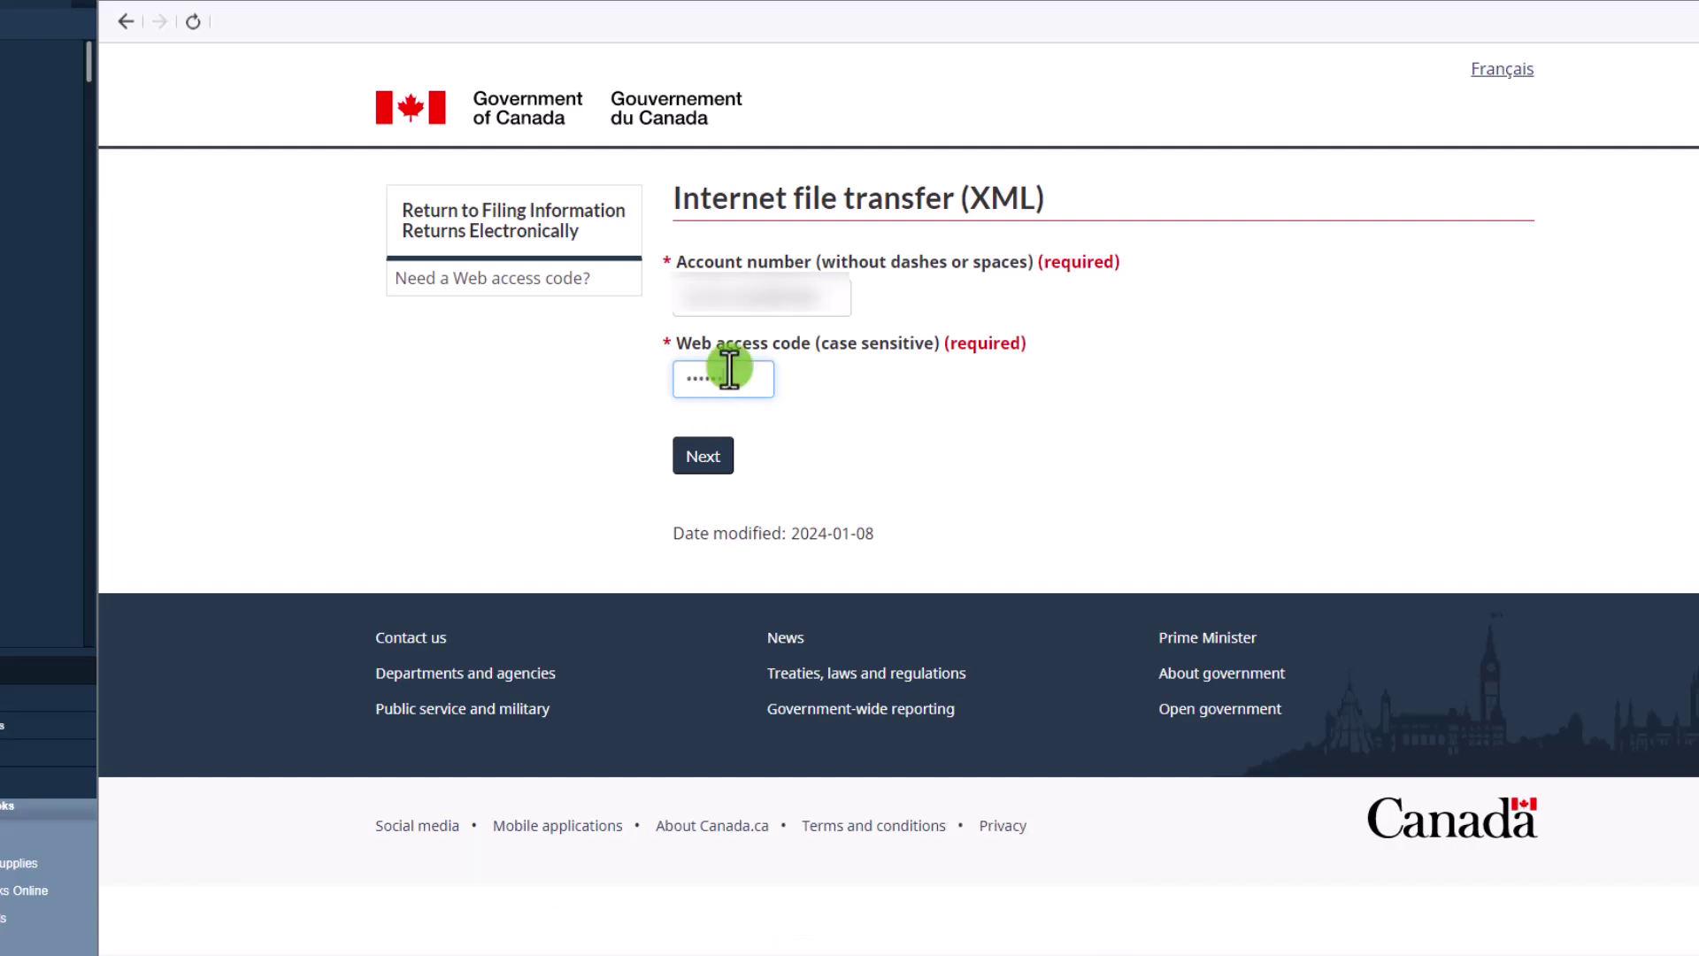
{"action": "left_click", "coordinate": [701, 456]}
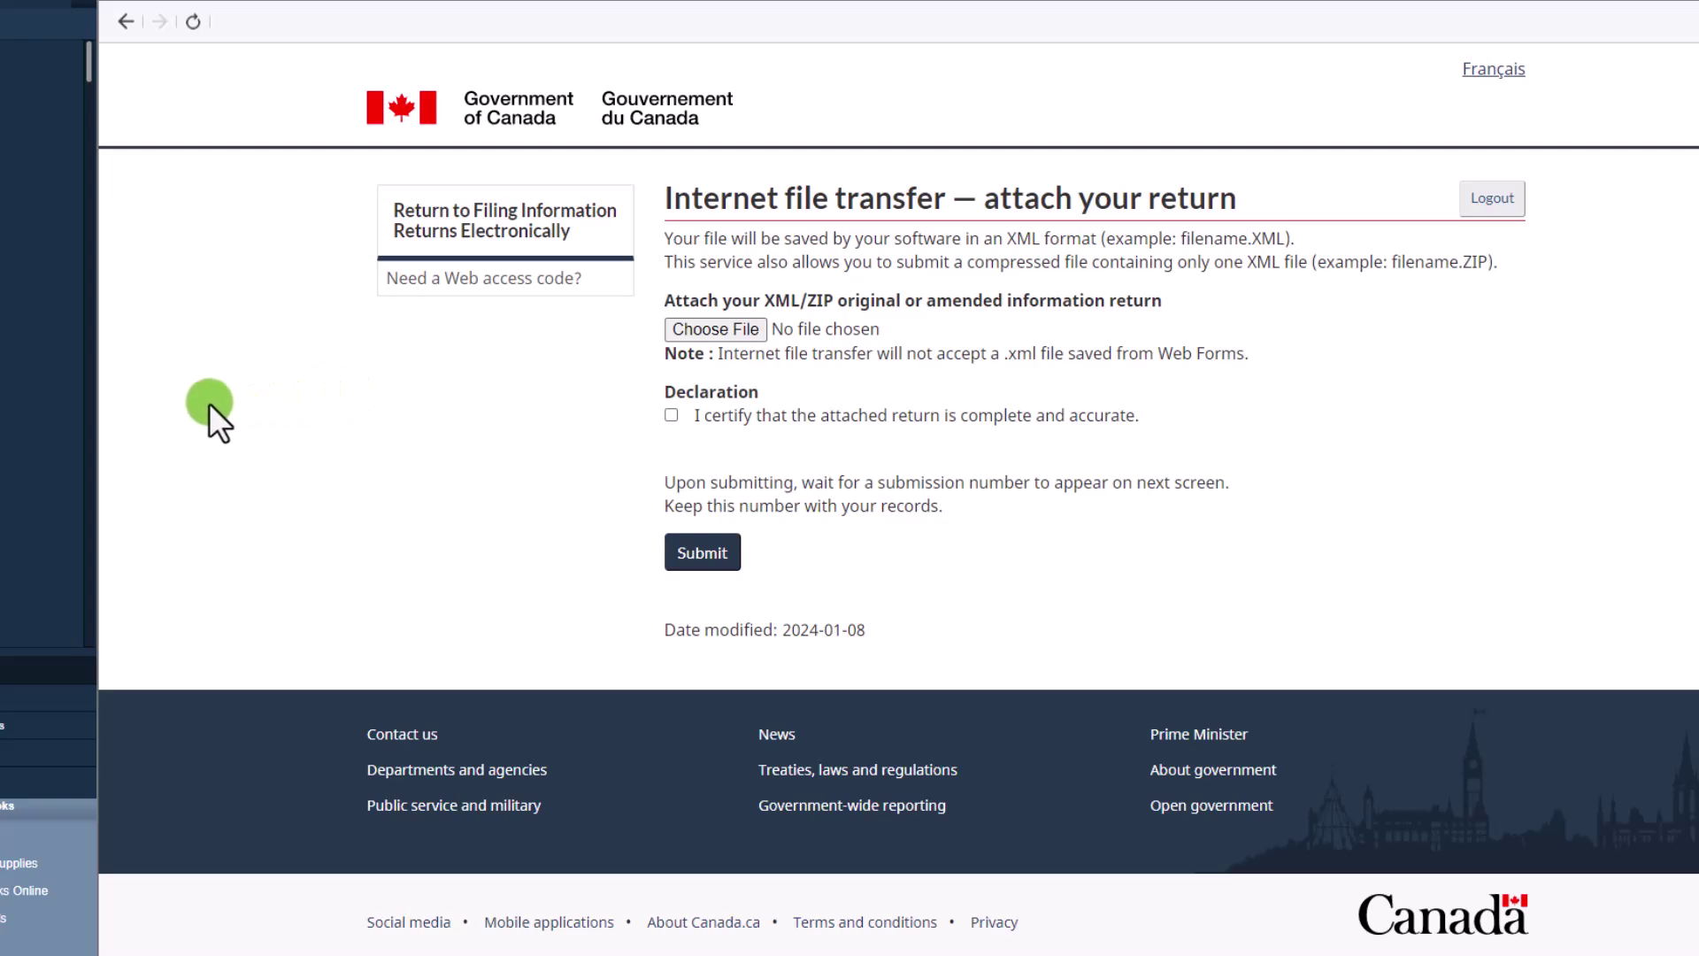
Attach _T4SLIPS.xml from OneDrive Documents, tick the certification declaration, and submit the T4 return.
{"action": "left_click", "coordinate": [731, 332]}
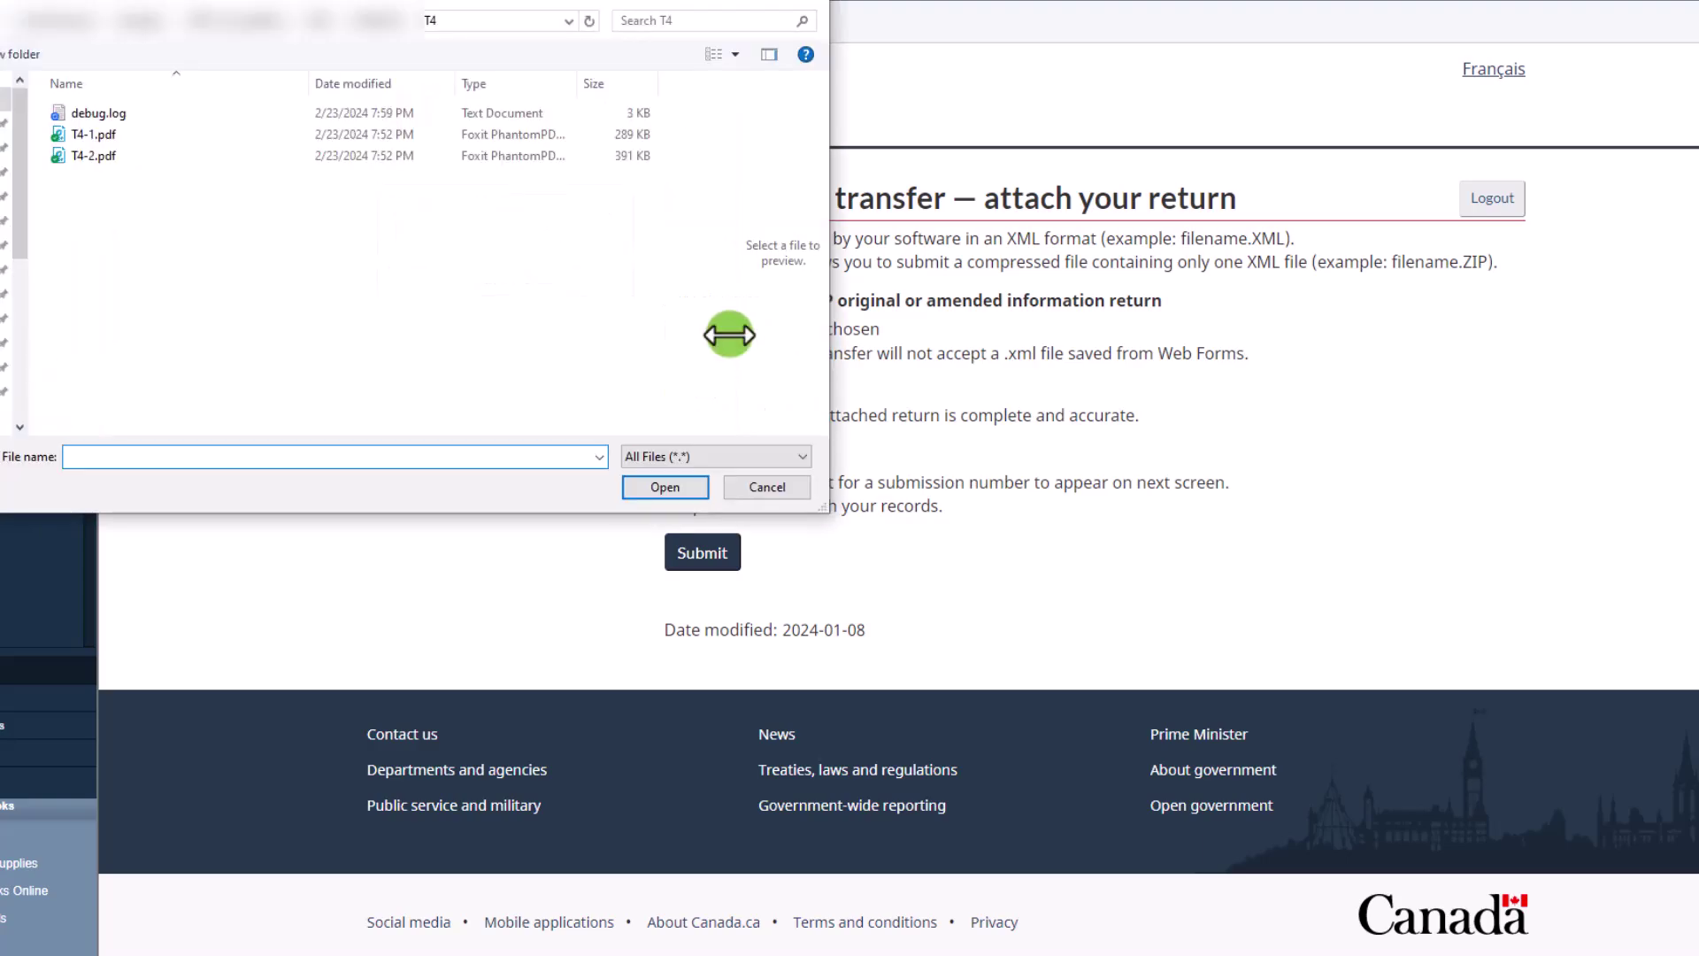
{"action": "left_click_drag", "start_coordinate": [20, 216], "coordinate": [11, 409]}
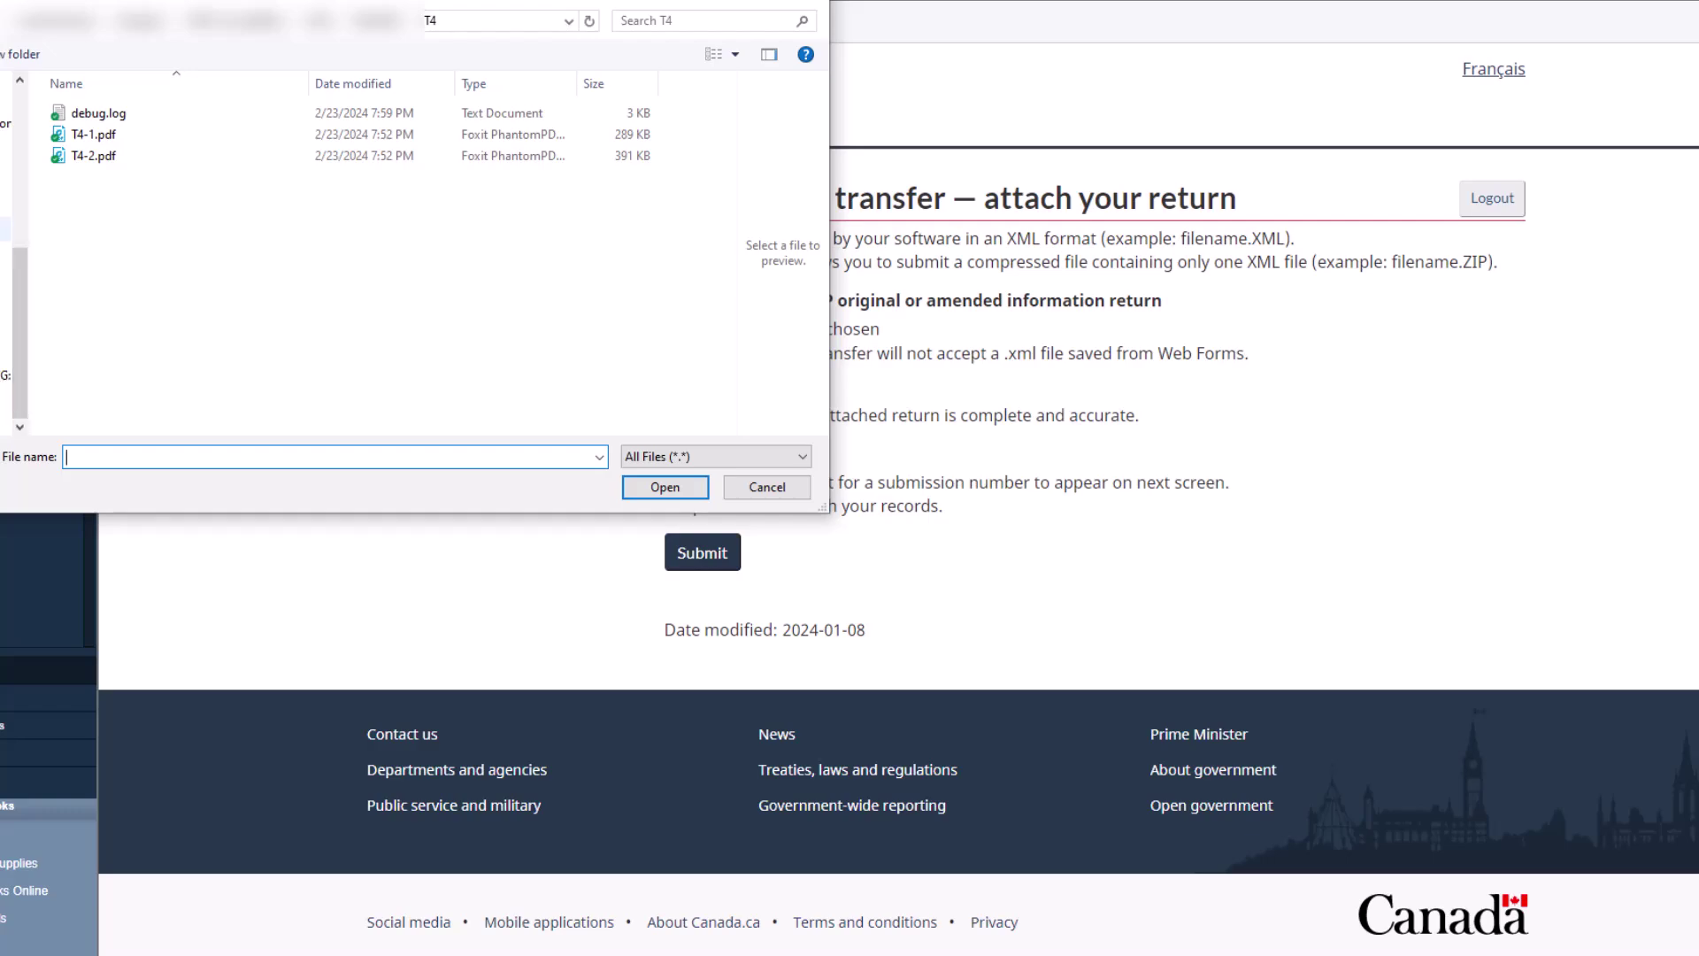
{"action": "left_click", "coordinate": [4, 123]}
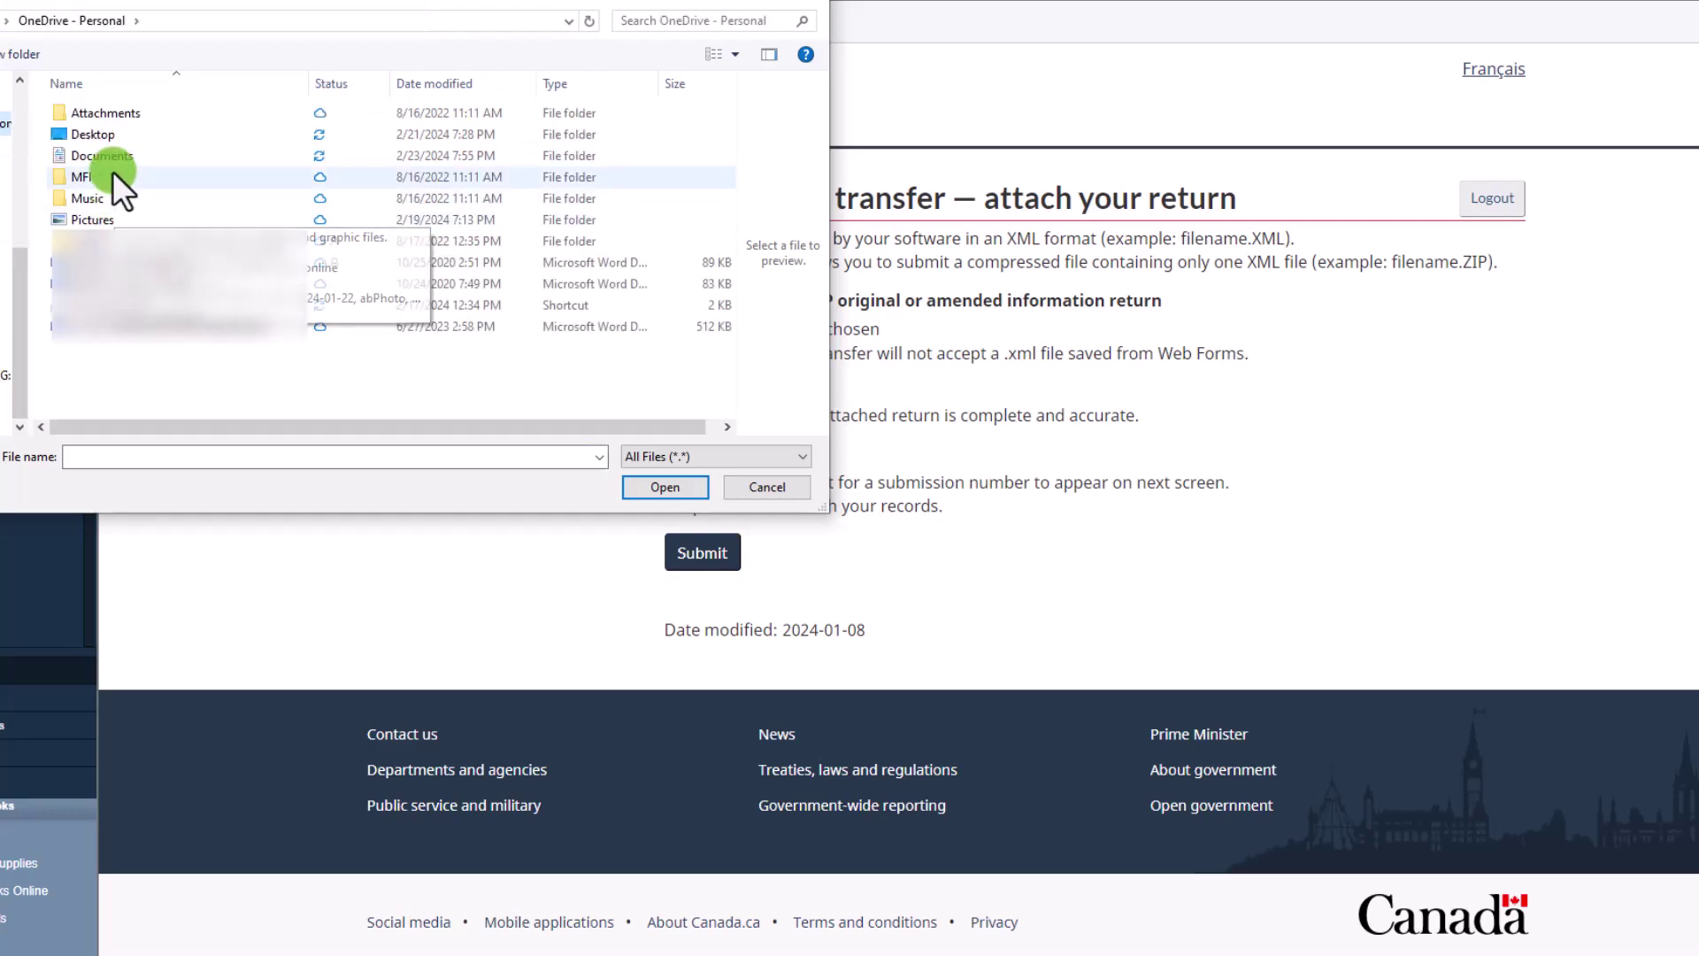
{"action": "double_click", "coordinate": [141, 158]}
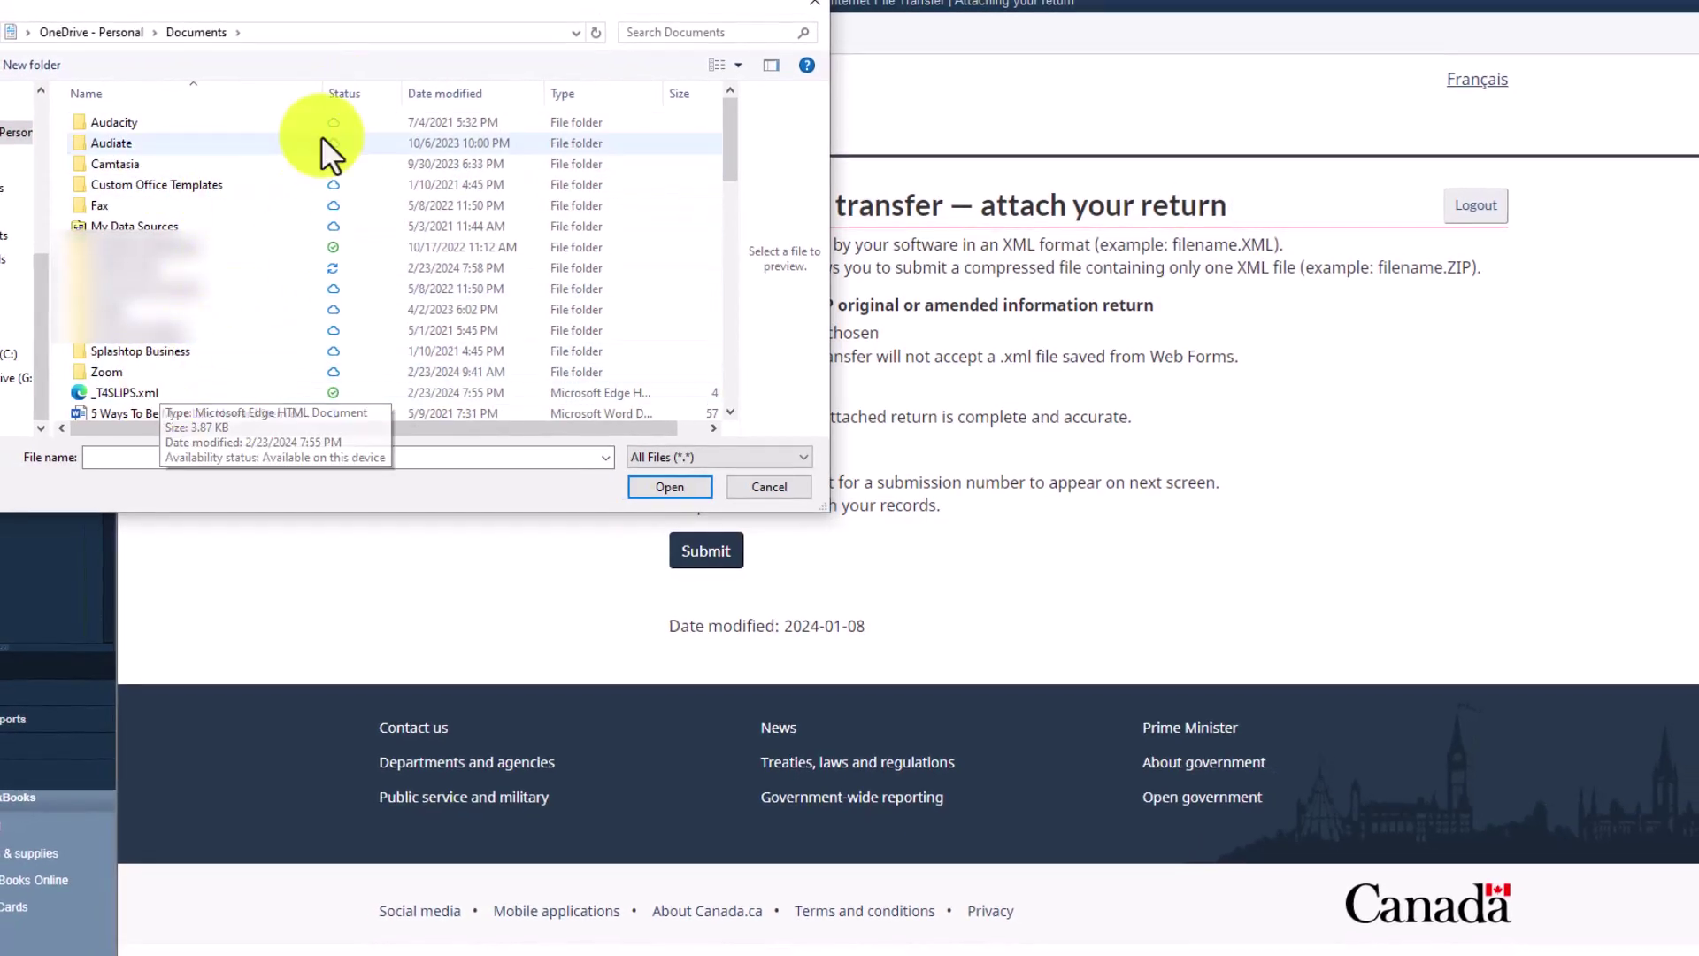
{"action": "left_click", "coordinate": [458, 89]}
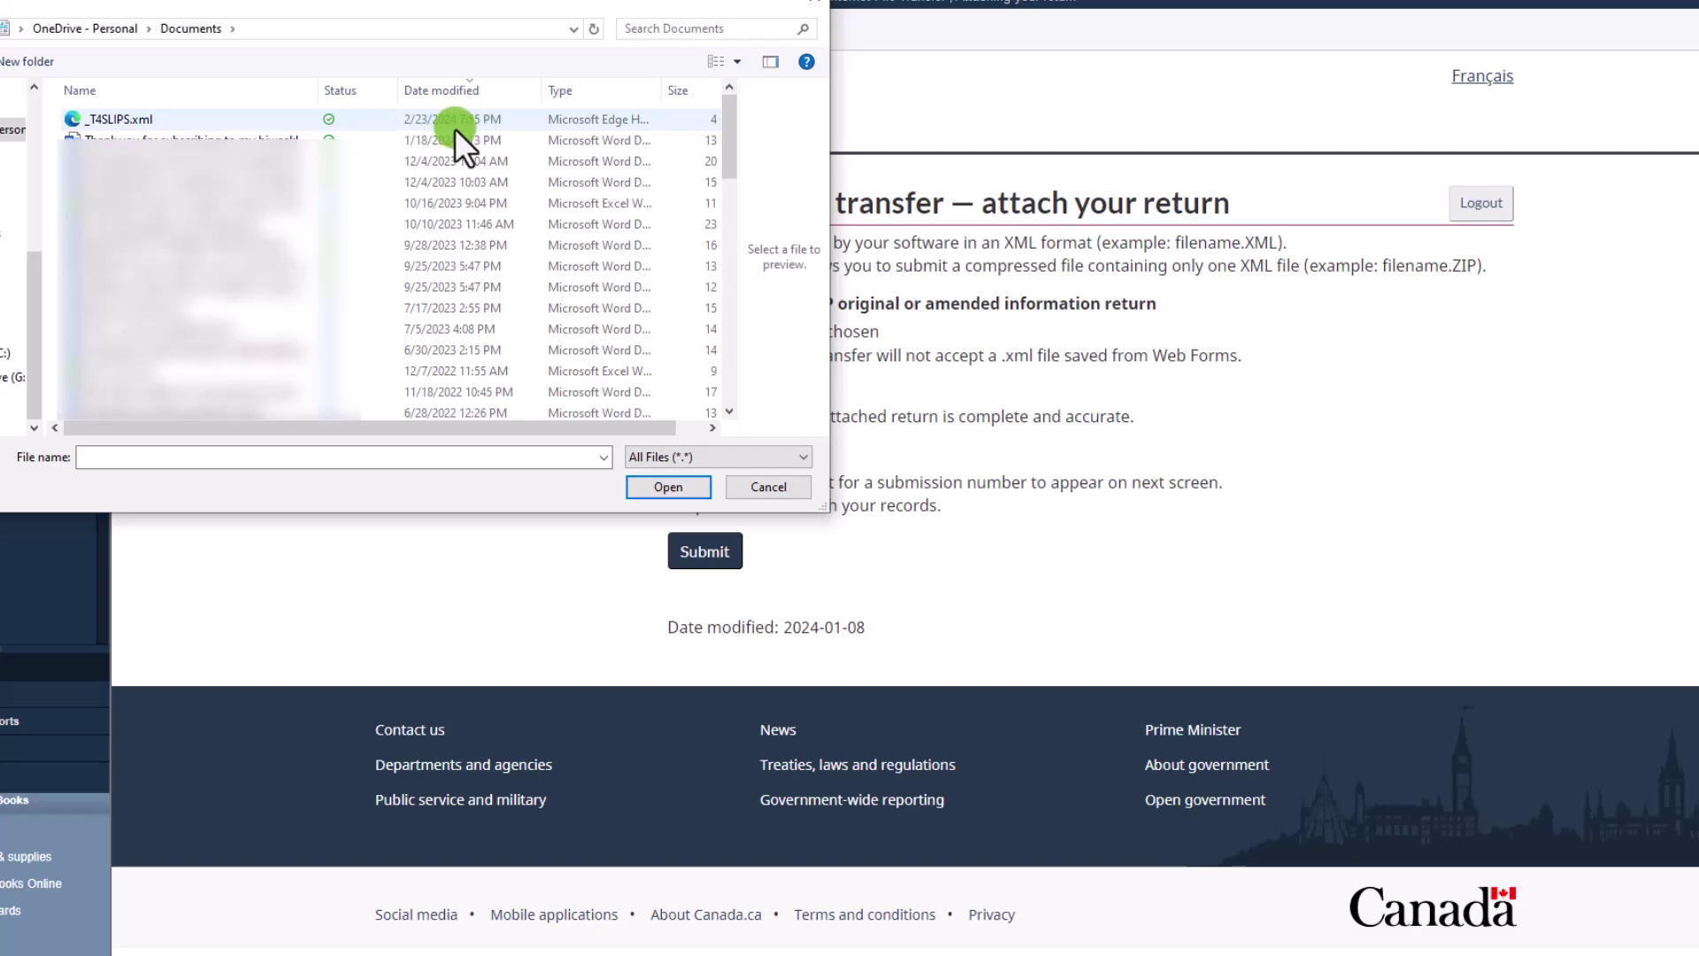
{"action": "left_click", "coordinate": [196, 124]}
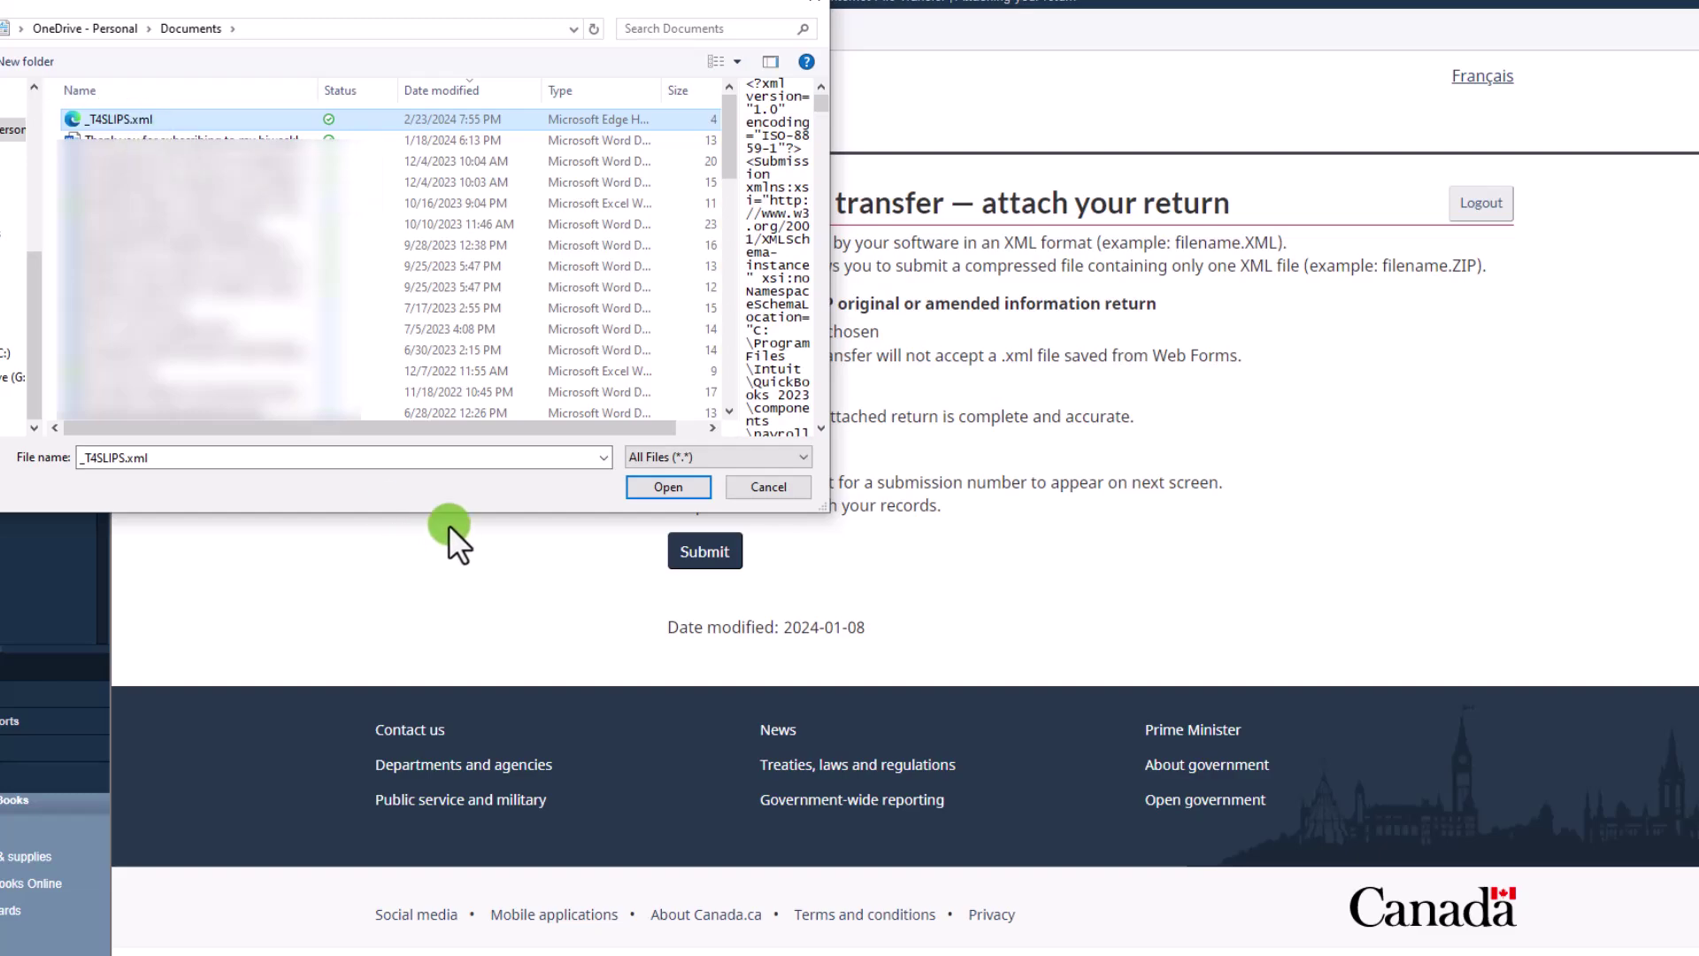
{"action": "left_click", "coordinate": [668, 486]}
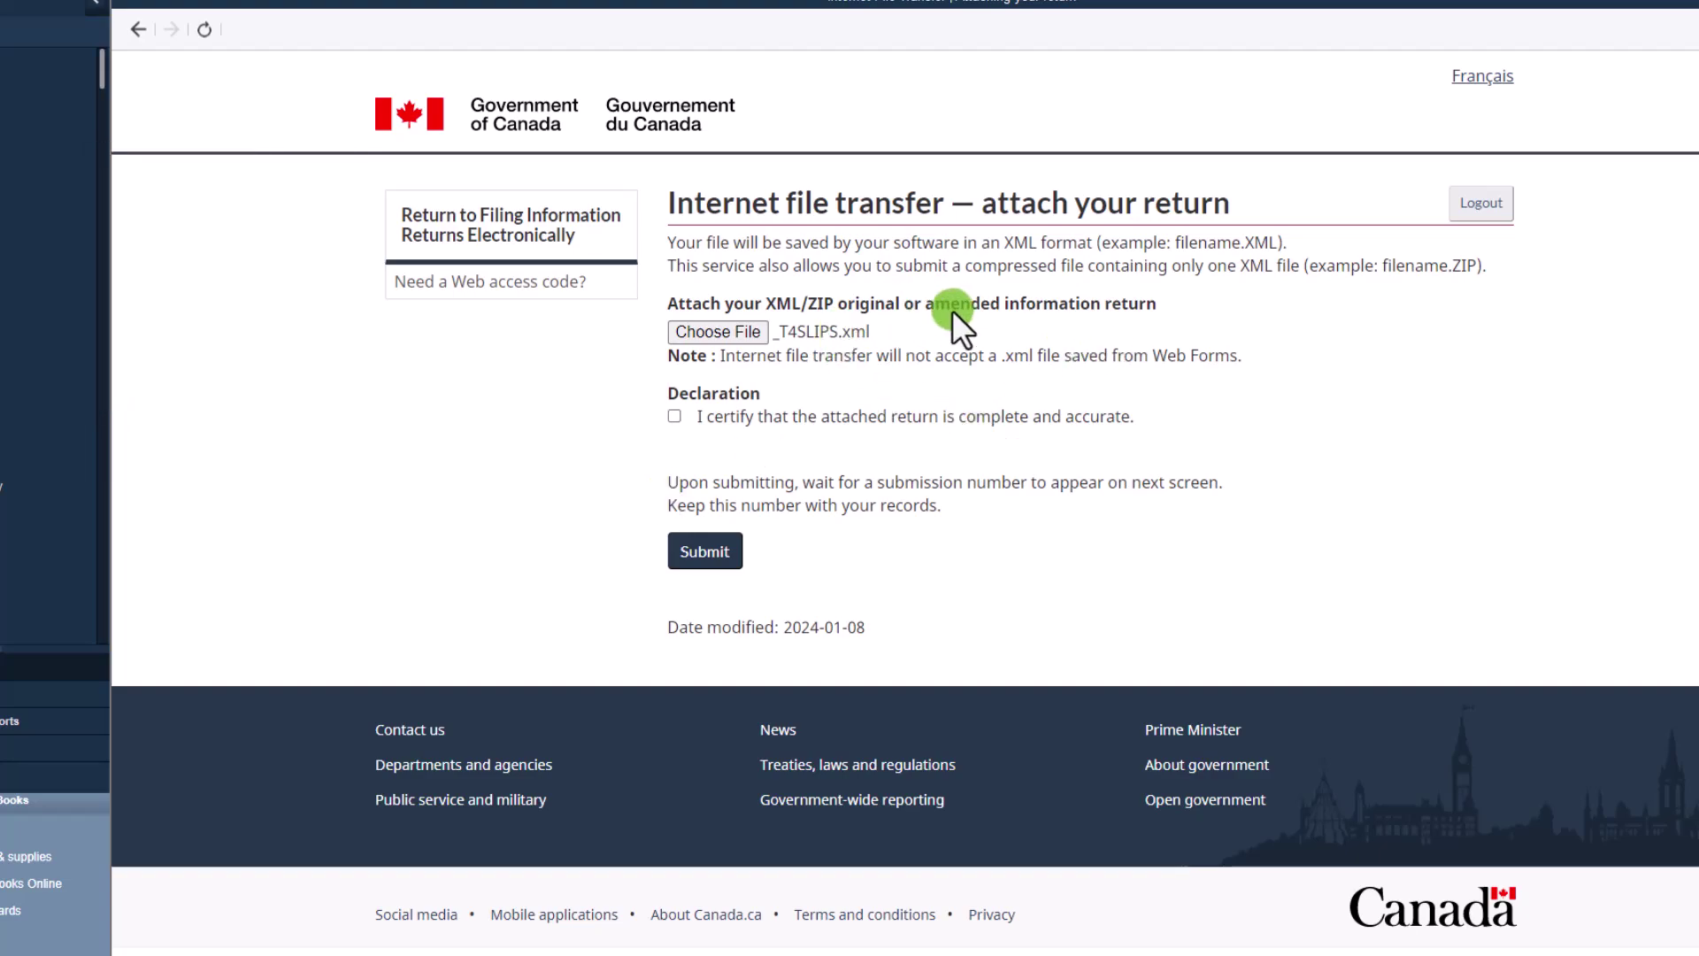
{"action": "left_click", "coordinate": [674, 416]}
{"action": "left_click", "coordinate": [709, 555]}
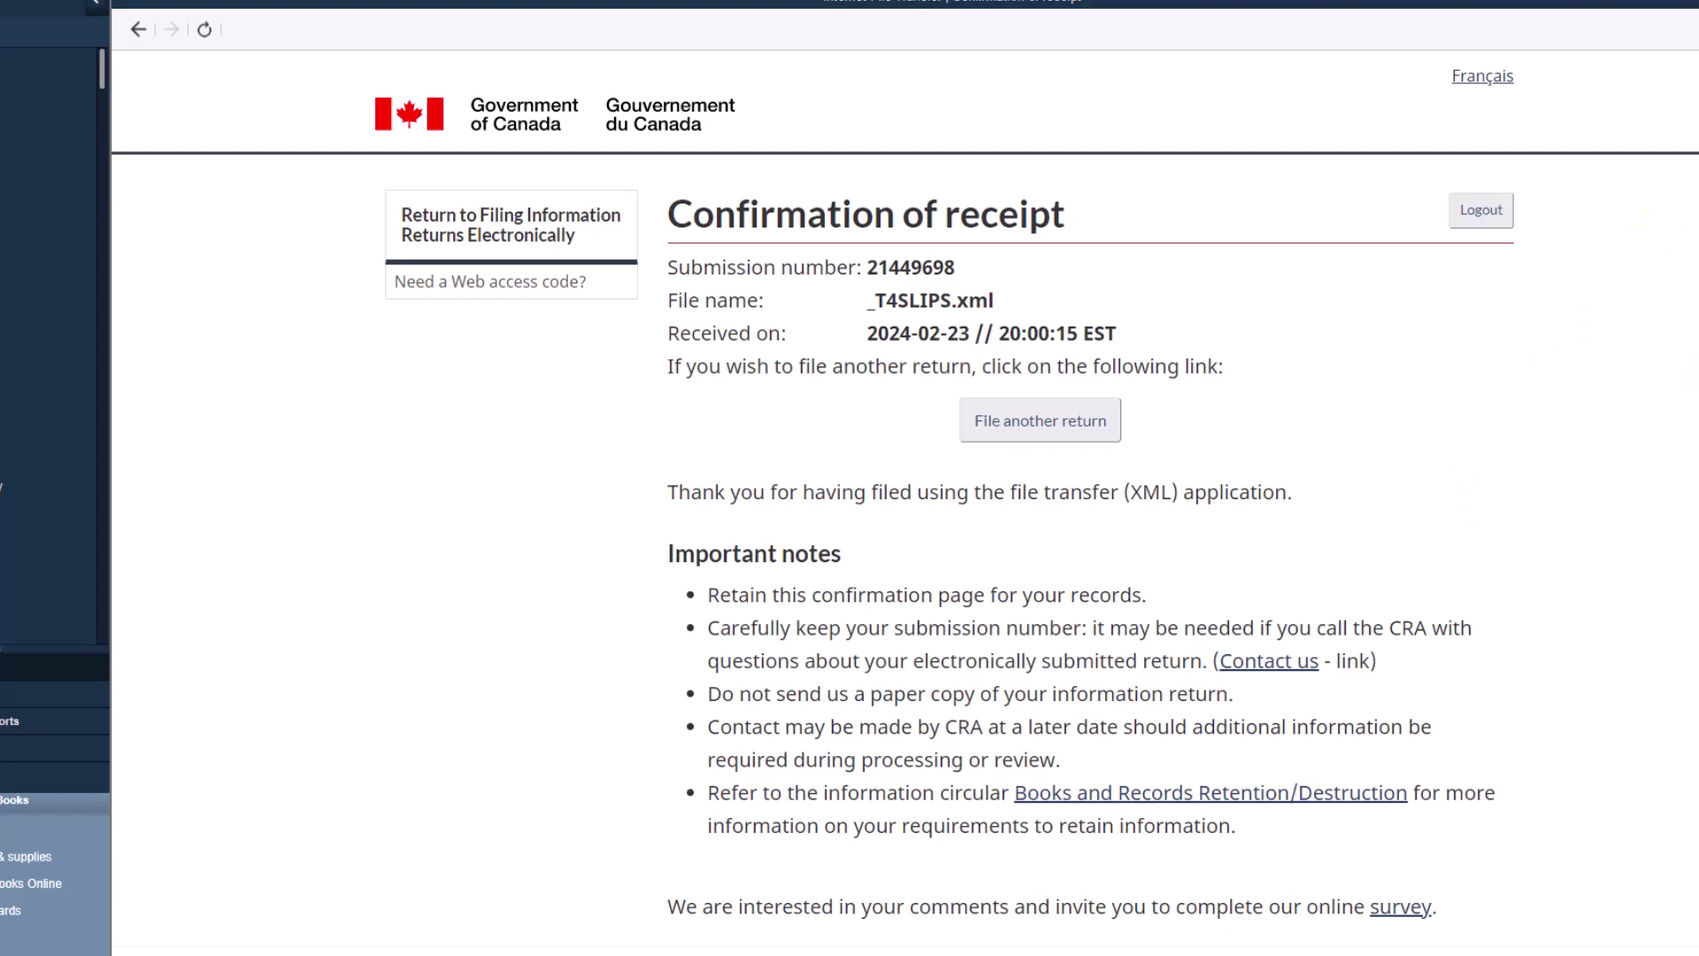
Save the Confirmation of receipt page as a PDF, then return to QuickBooks.
{"action": "key", "text": "ctrl+p"}
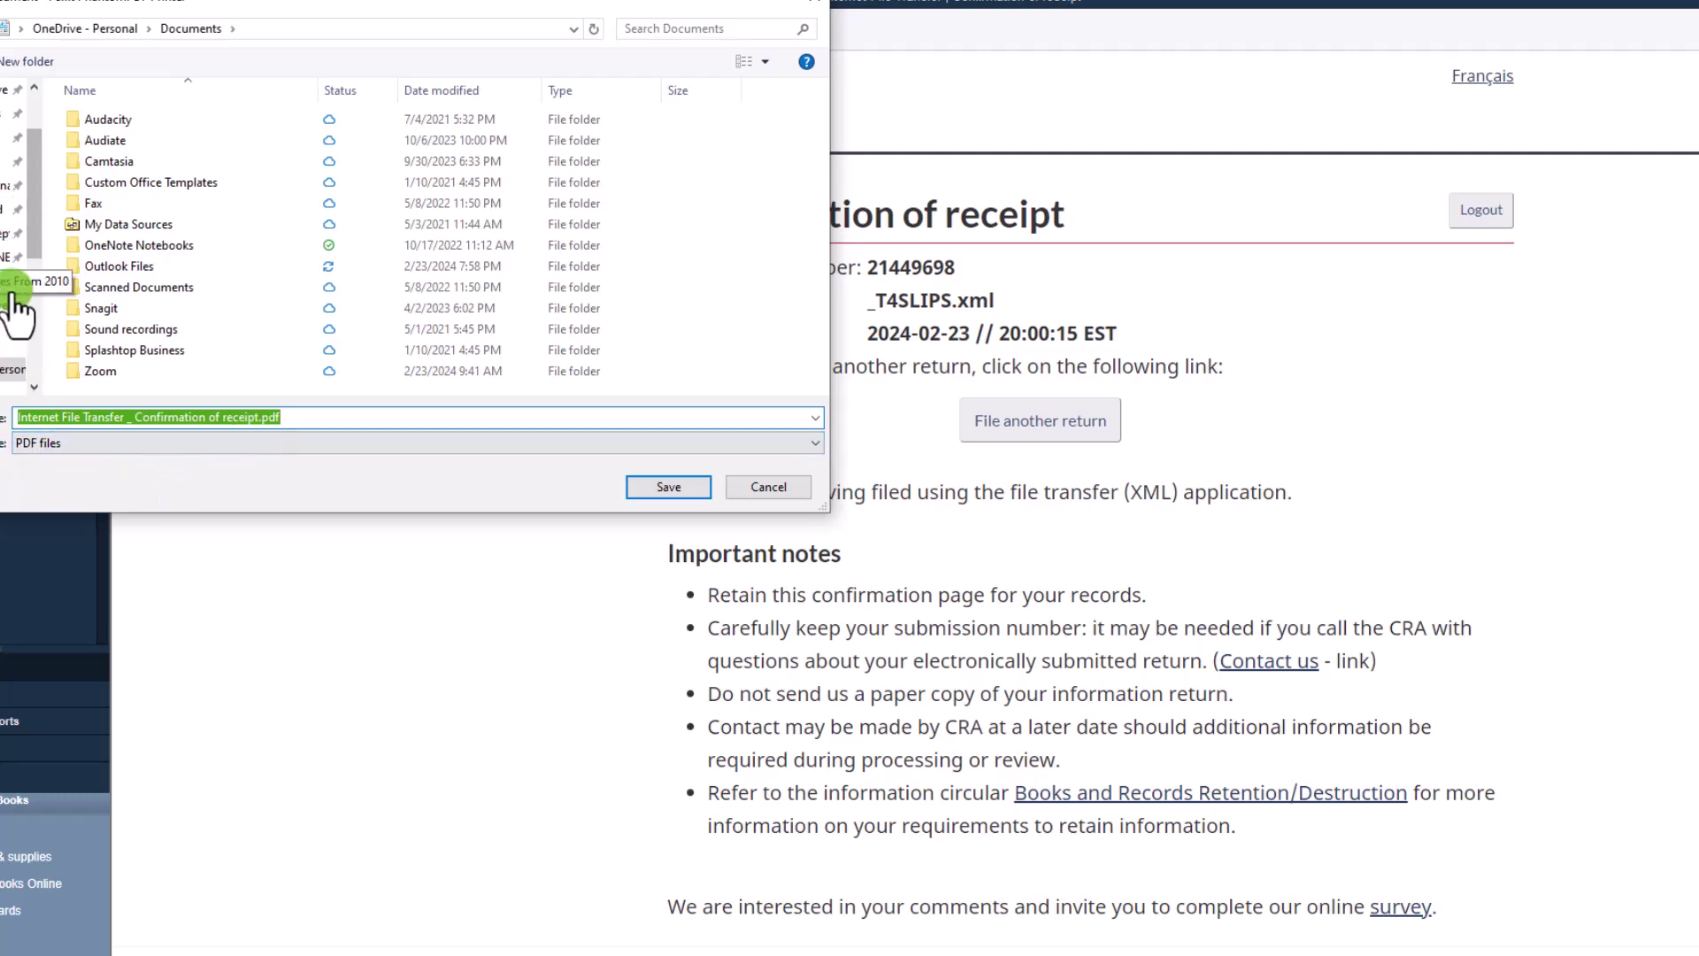
{"action": "left_click", "coordinate": [668, 487]}
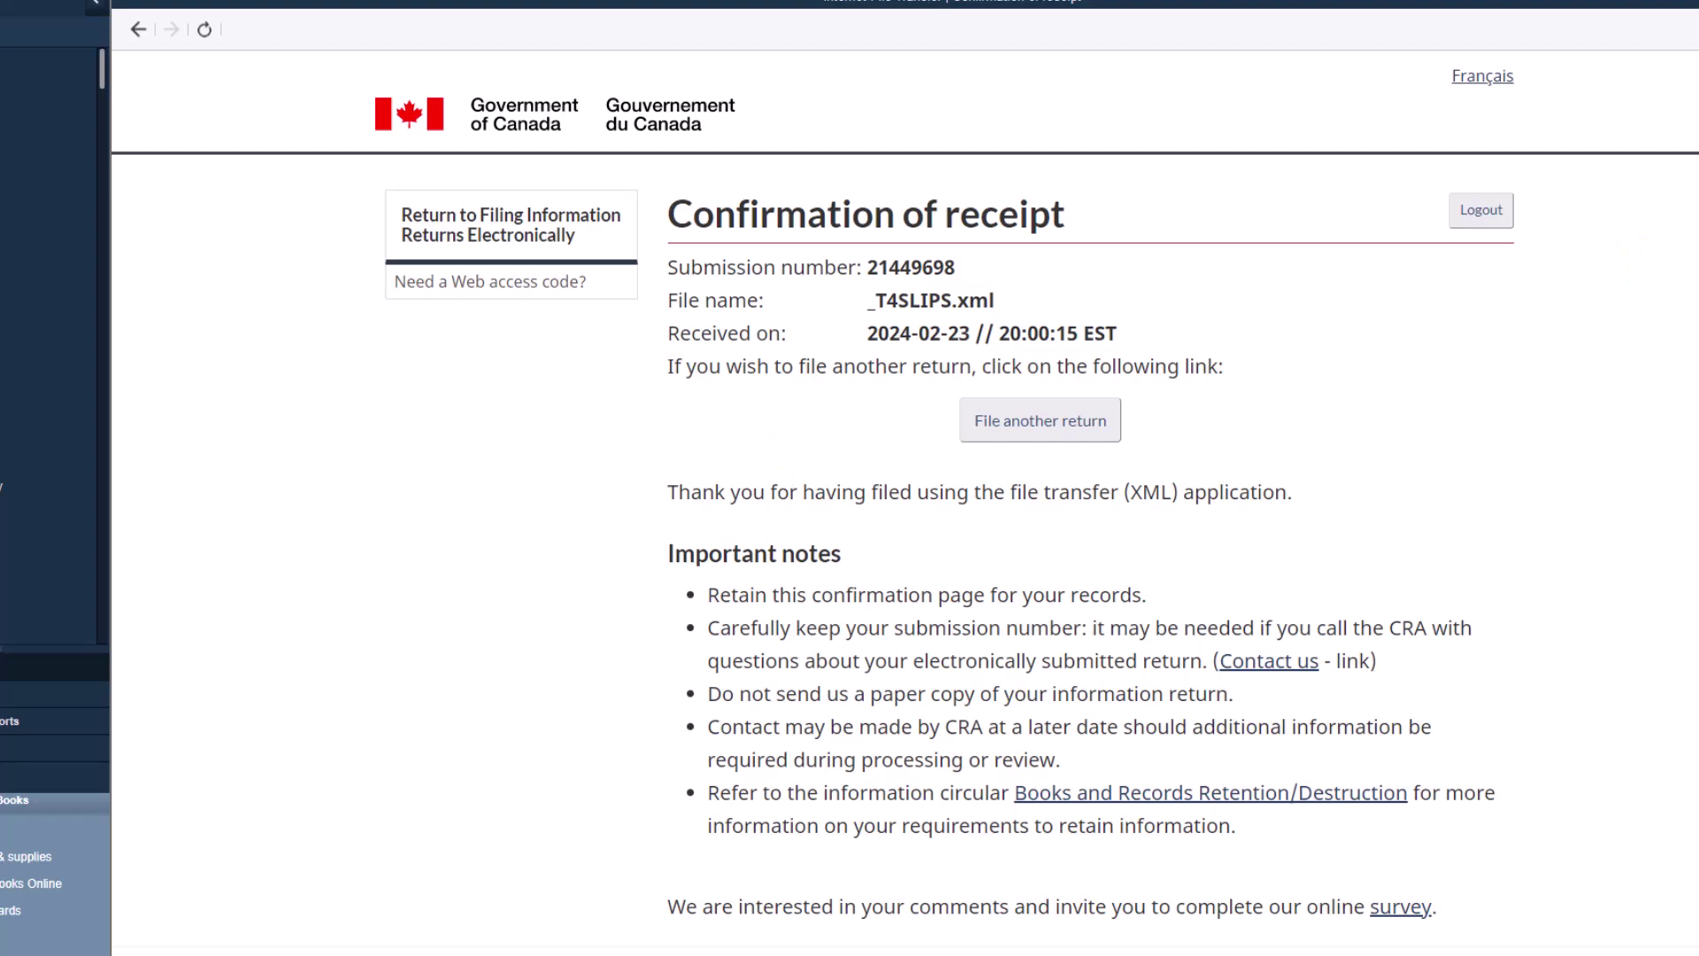
{"action": "key", "text": "alt+Tab"}
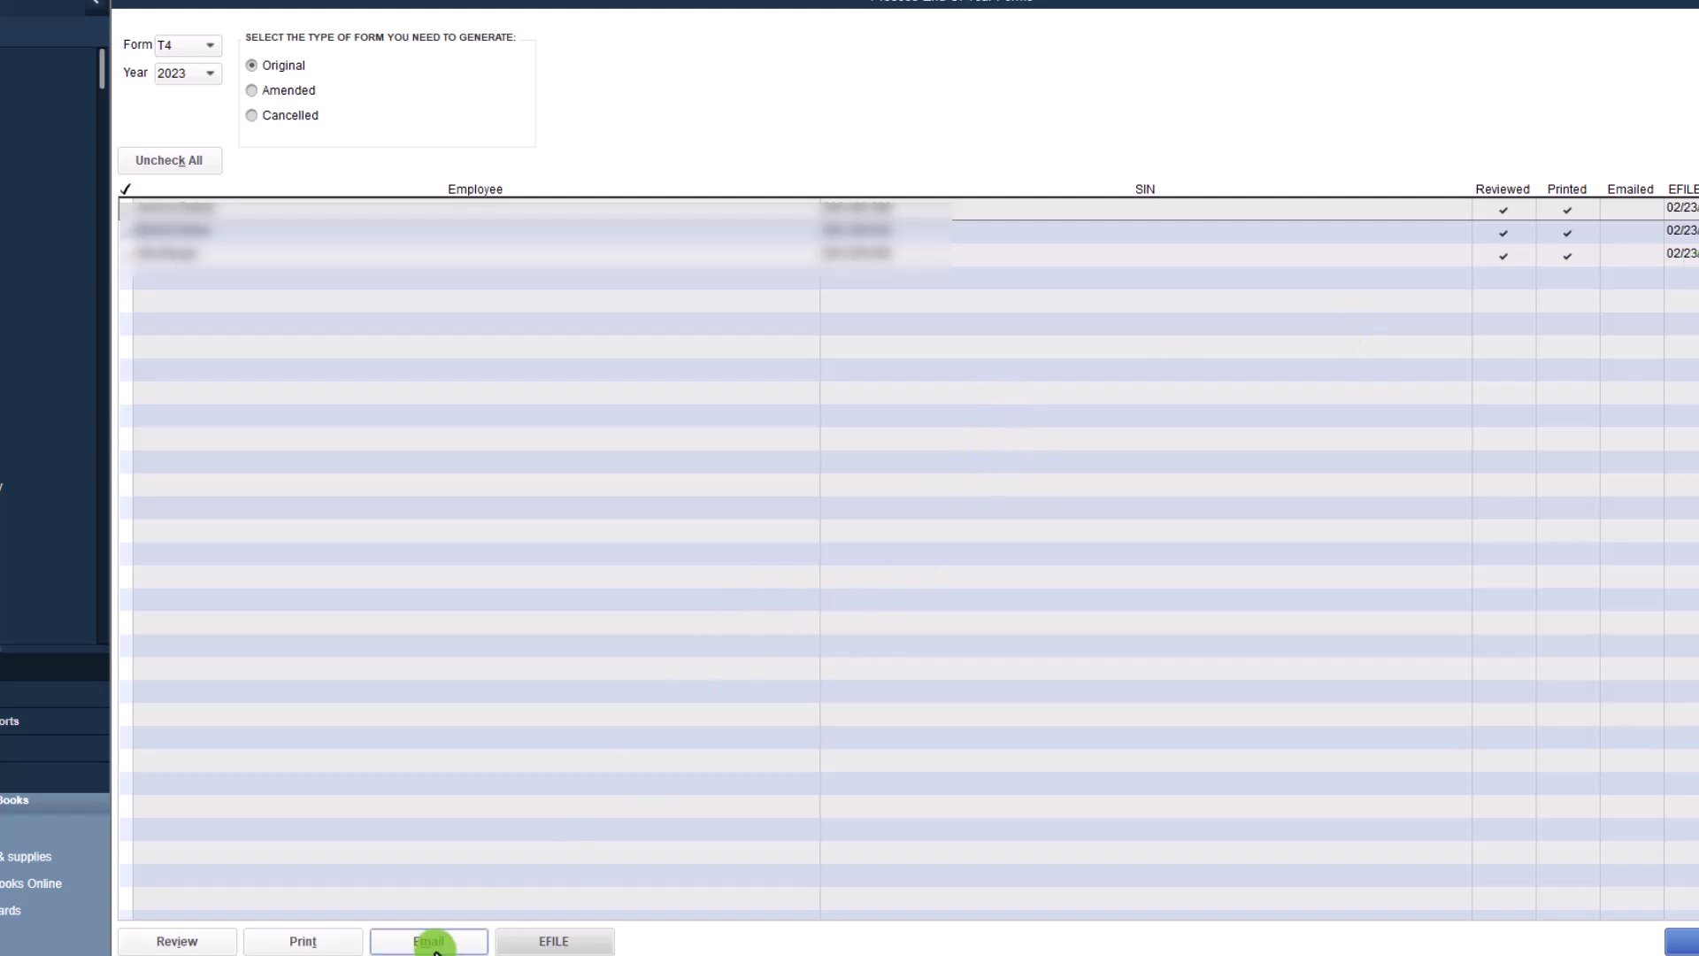
{"action": "left_click", "coordinate": [430, 942]}
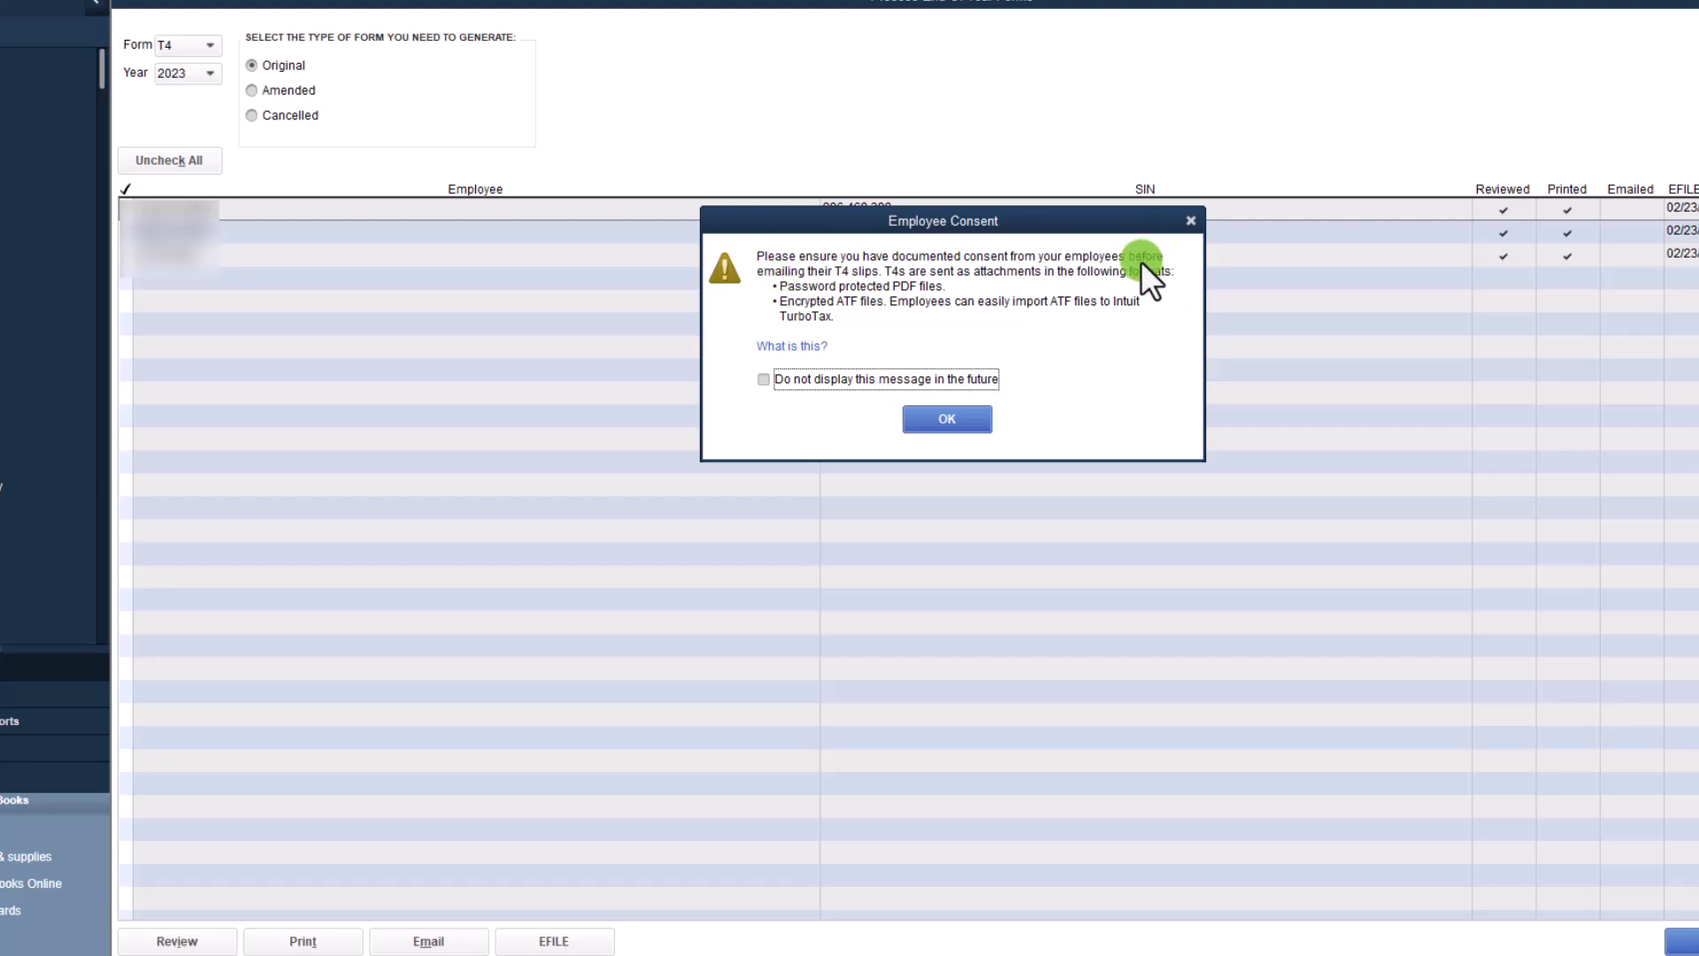
{"action": "left_click", "coordinate": [1189, 221]}
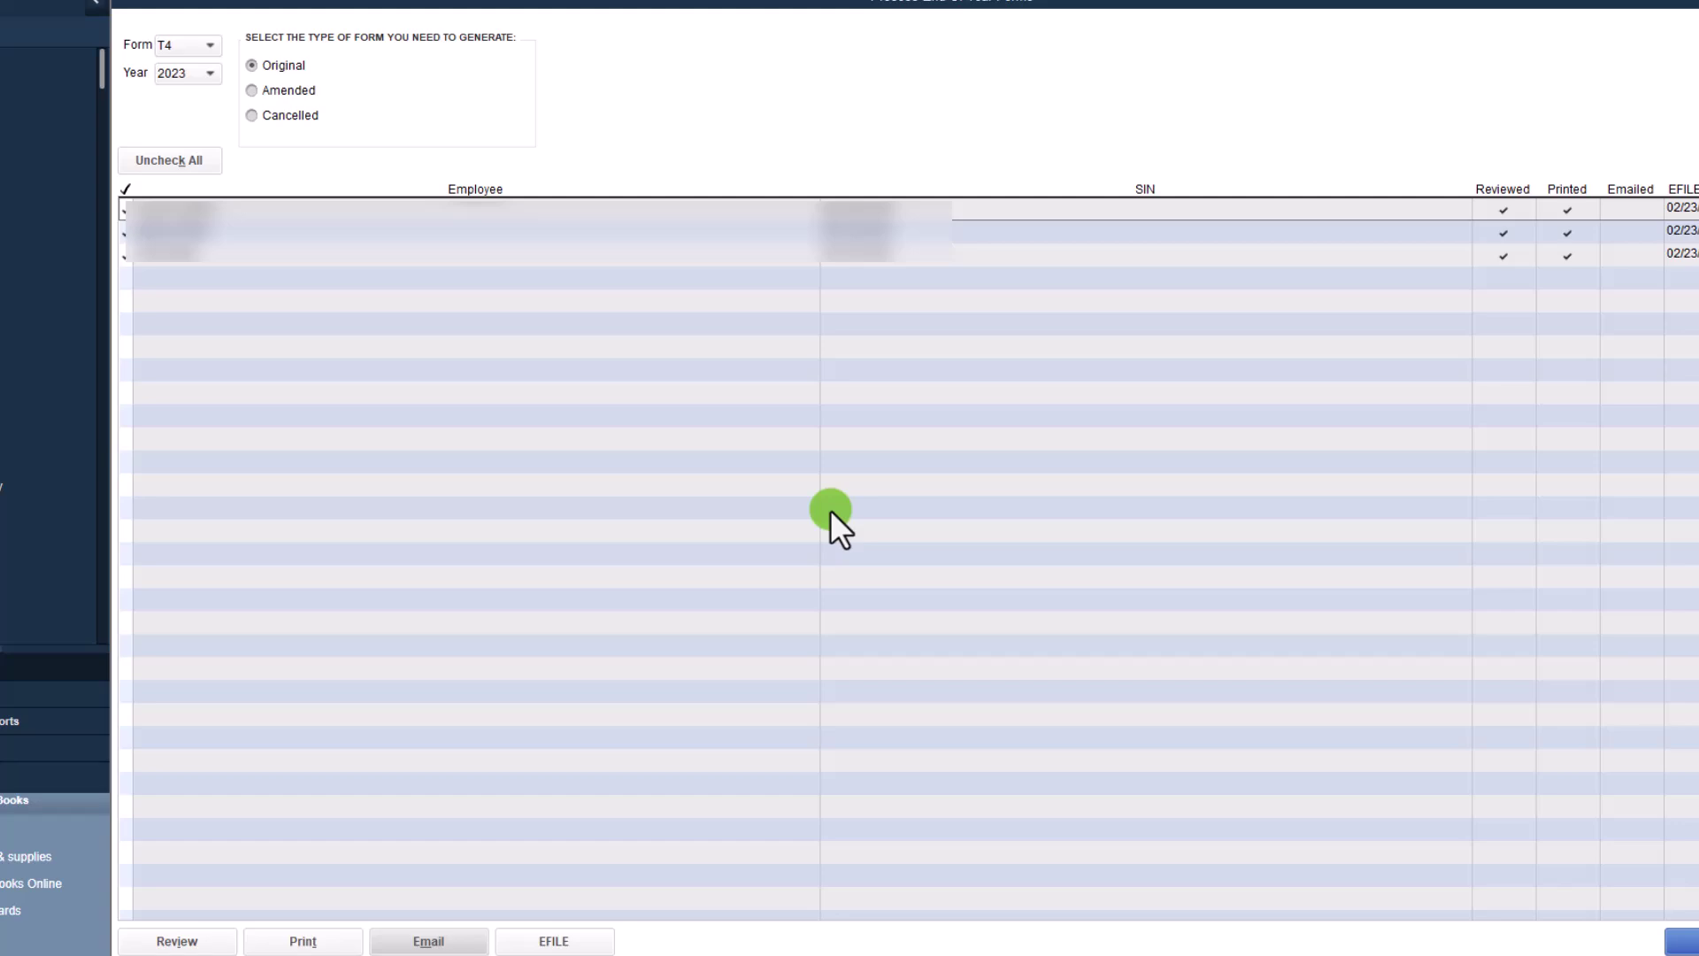
Open the 2023 T4 Summary report from Process End of Year Forms.
{"action": "left_click", "coordinate": [1686, 941]}
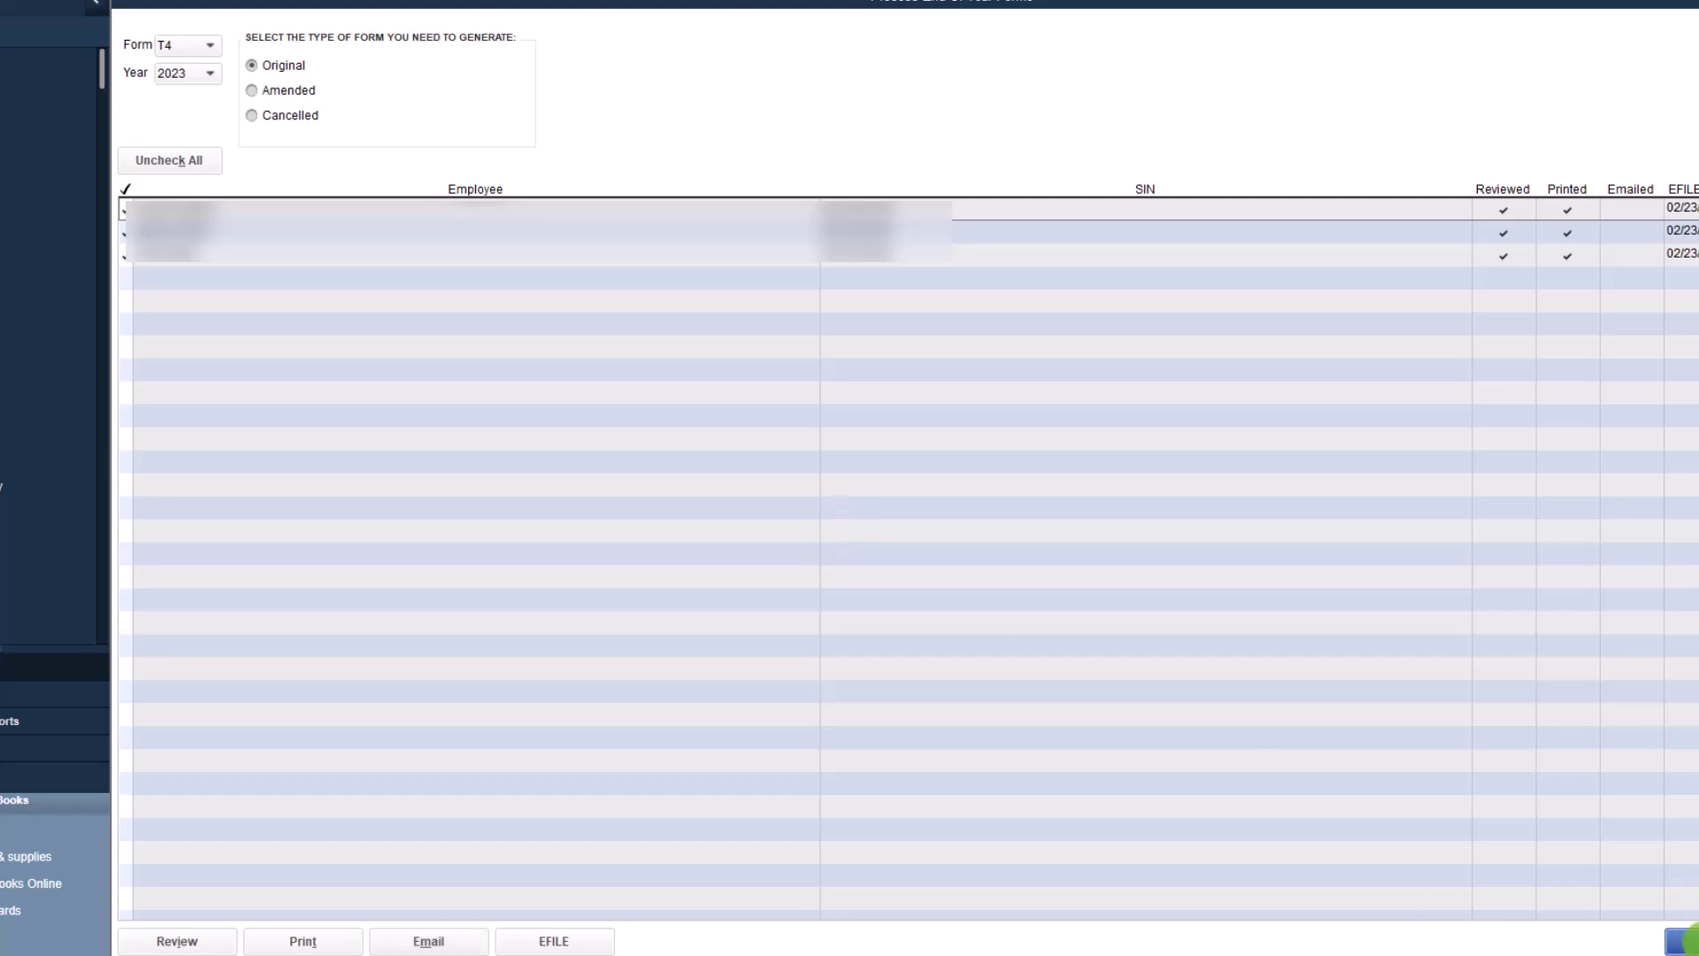